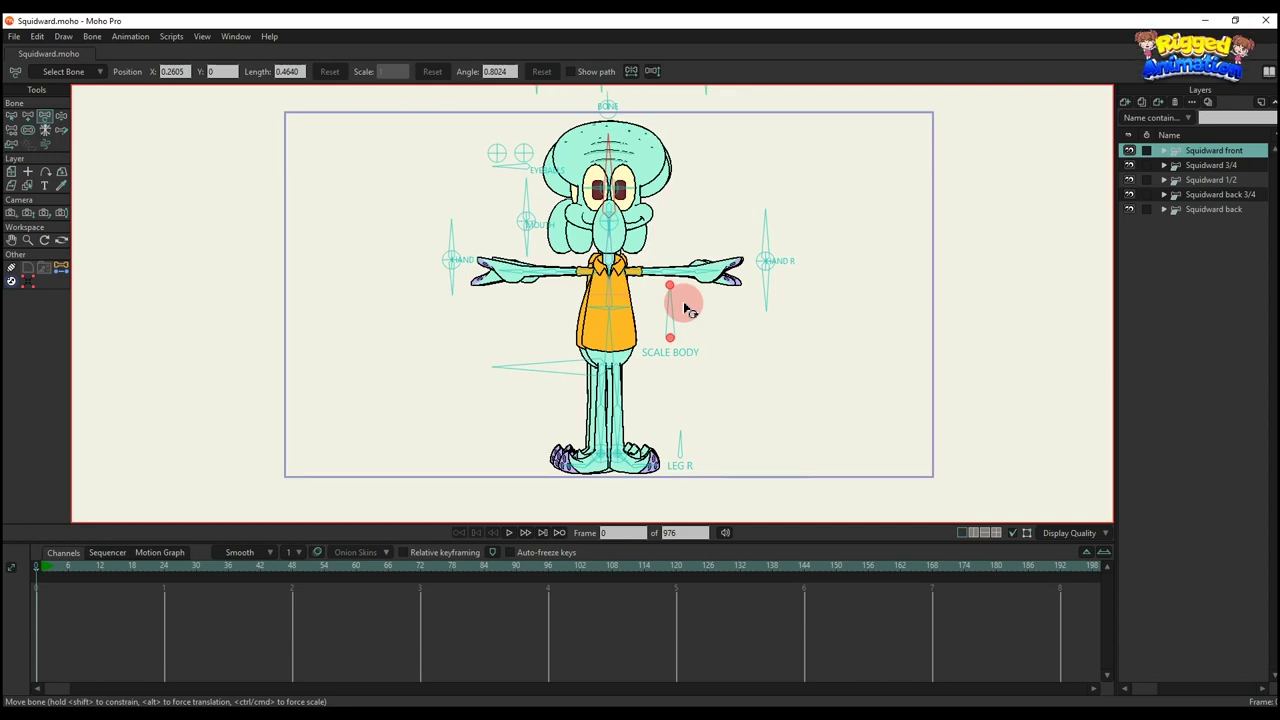
- Hide the Squidward 3/4, 1/2, back 3/4 and back layers, leaving only Squidward front visible
{"action": "left_click_drag", "start_coordinate": [686, 310], "coordinate": [634, 314]}
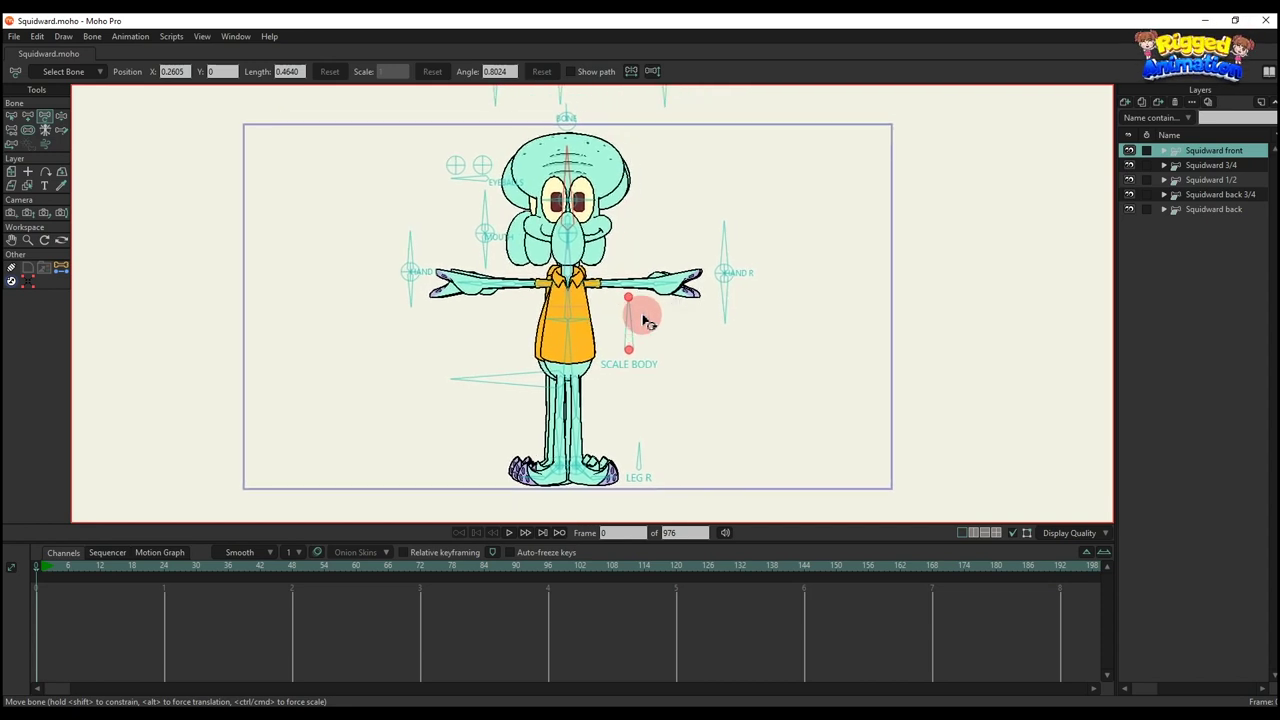
{"action": "left_click", "coordinate": [1129, 151]}
{"action": "left_click", "coordinate": [1130, 165]}
{"action": "left_click", "coordinate": [1130, 180]}
{"action": "left_click", "coordinate": [1130, 180]}
{"action": "left_click", "coordinate": [1131, 194]}
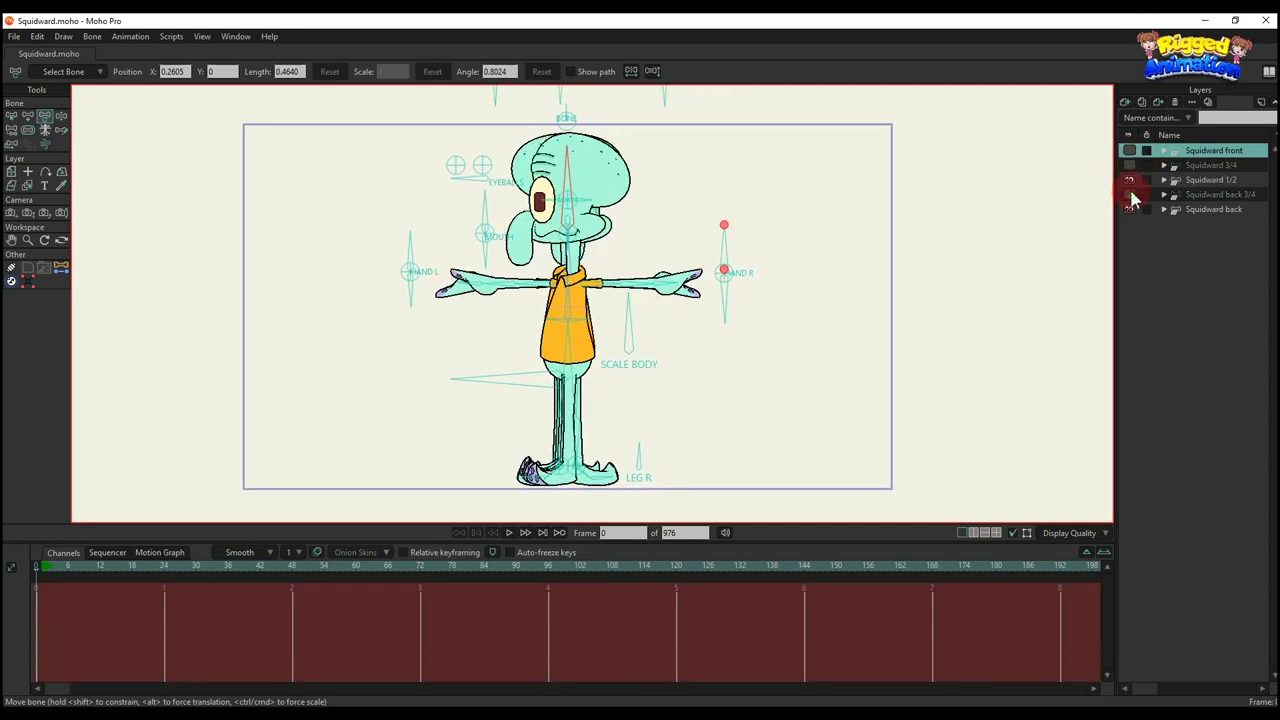
{"action": "left_click", "coordinate": [1130, 180]}
{"action": "left_click", "coordinate": [1129, 209]}
{"action": "left_click", "coordinate": [1129, 150]}
{"action": "scroll", "coordinate": [643, 254], "scroll_direction": "up", "scroll_amount": 1}
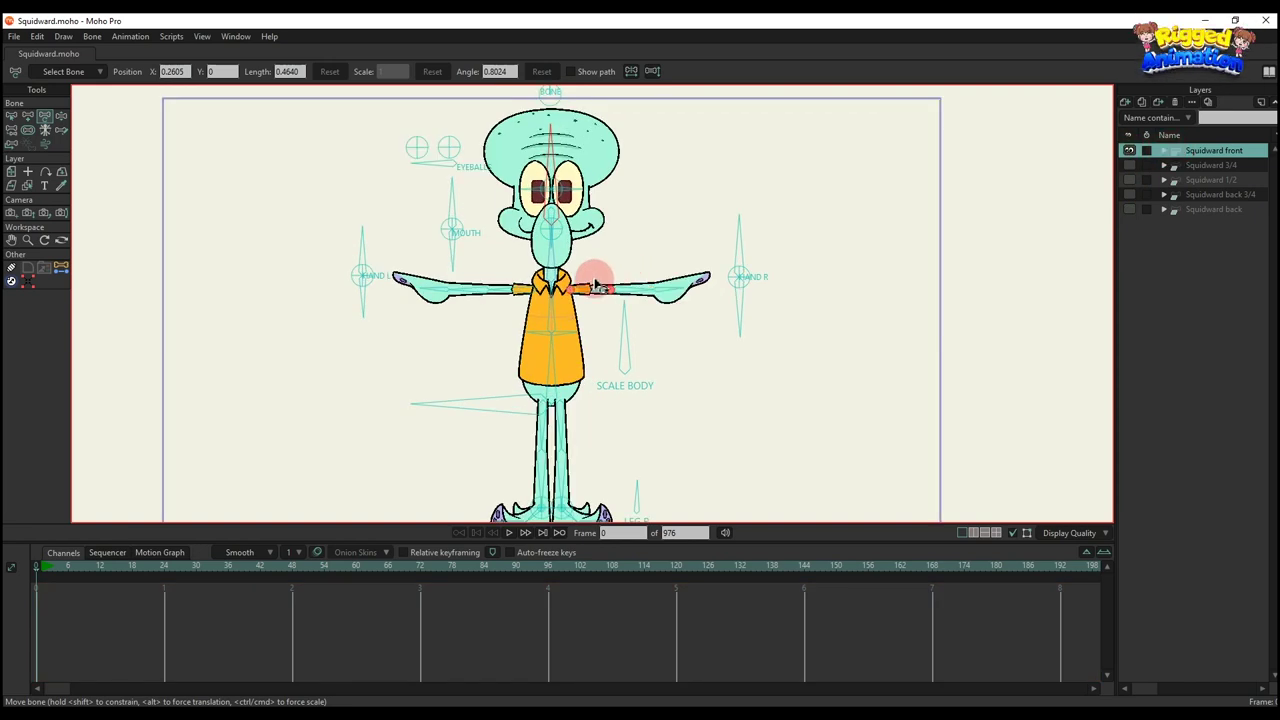
{"action": "scroll", "coordinate": [595, 287], "scroll_direction": "down", "scroll_amount": 1}
- At frame 7, rotate the HEAD TURN and EXP control bones to test the head turn and expressions
{"action": "left_click_drag", "start_coordinate": [23, 571], "coordinate": [72, 568]}
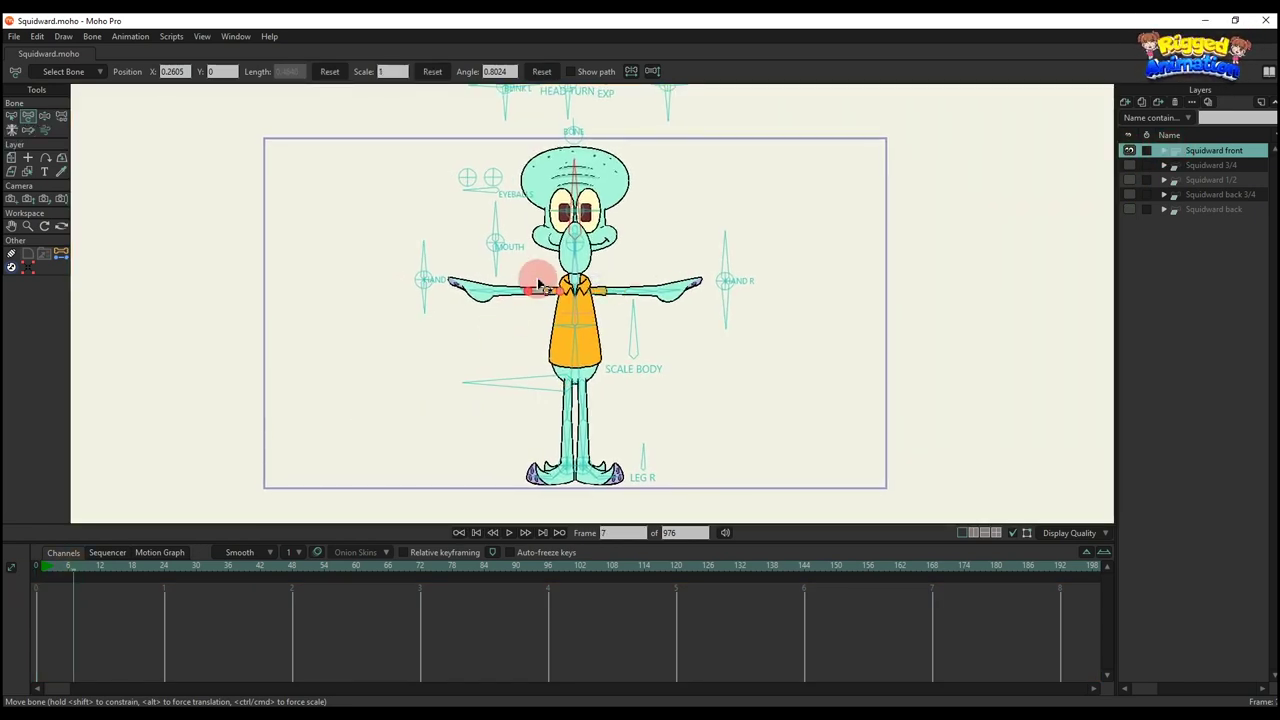
{"action": "scroll", "coordinate": [565, 225], "scroll_direction": "up", "scroll_amount": 1}
{"action": "scroll", "coordinate": [583, 270], "scroll_direction": "up", "scroll_amount": 1}
{"action": "scroll", "coordinate": [546, 180], "scroll_direction": "up", "scroll_amount": 1}
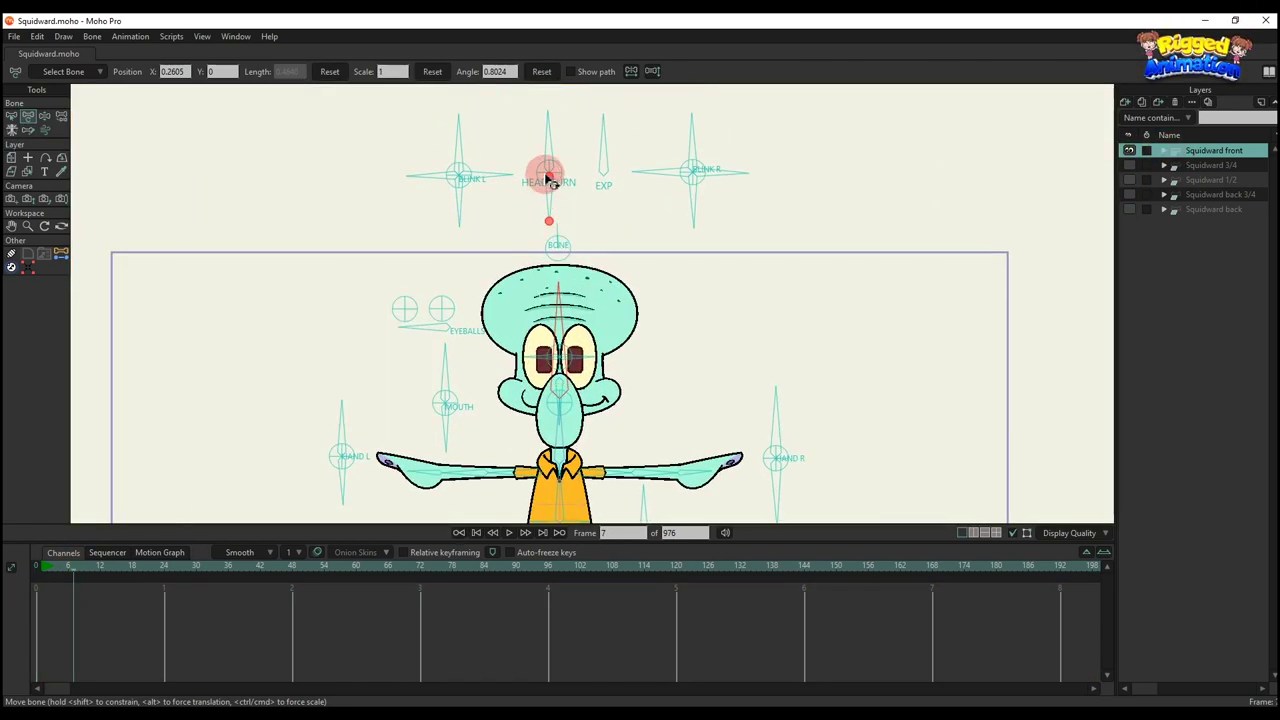
{"action": "left_click_drag", "start_coordinate": [549, 181], "coordinate": [460, 133]}
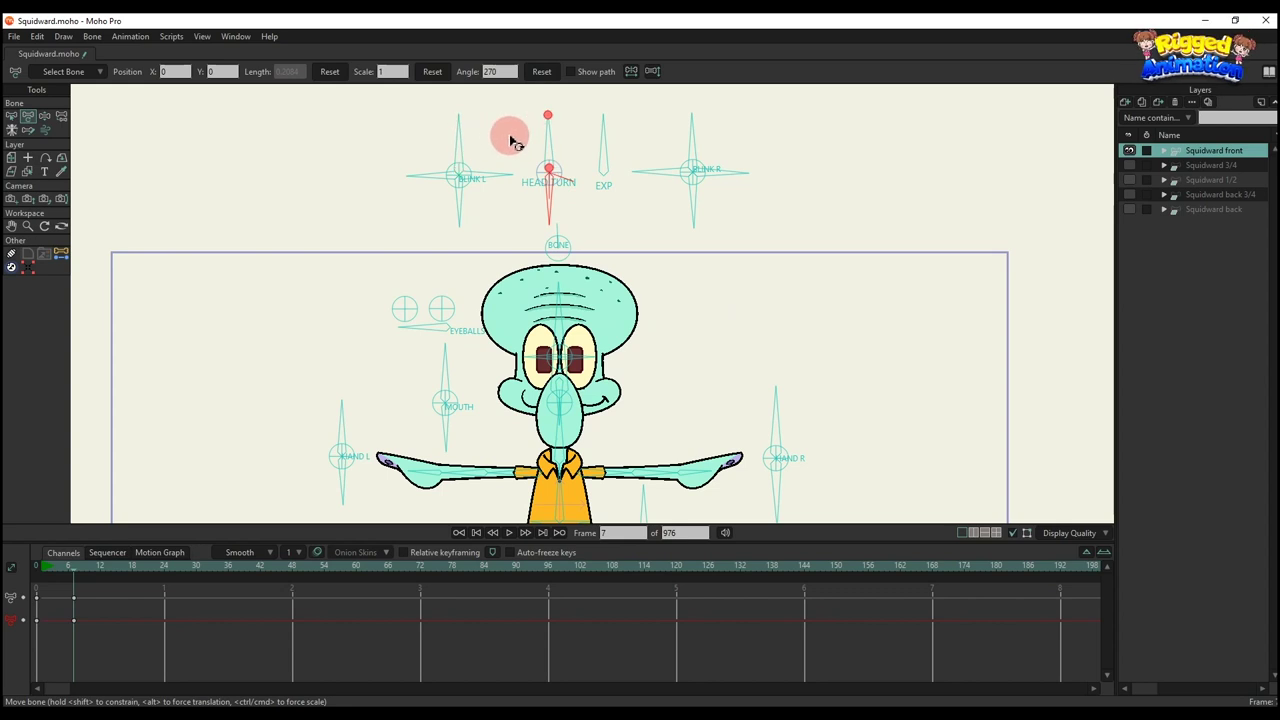
{"action": "left_click_drag", "start_coordinate": [600, 135], "coordinate": [648, 188]}
- Play back the head control test and delete its keyframes from the timeline
{"action": "key", "text": "space"}
{"action": "key", "text": "space"}
{"action": "key", "text": "space"}
{"action": "key", "text": "space"}
{"action": "key", "text": "space"}
{"action": "left_click_drag", "start_coordinate": [697, 635], "coordinate": [8, 515]}
{"action": "key", "text": "Delete"}
- At frame 4, rotate the BLINK L control bones through different eyelid poses and inspect the eyes up close
{"action": "left_click", "coordinate": [568, 138]}
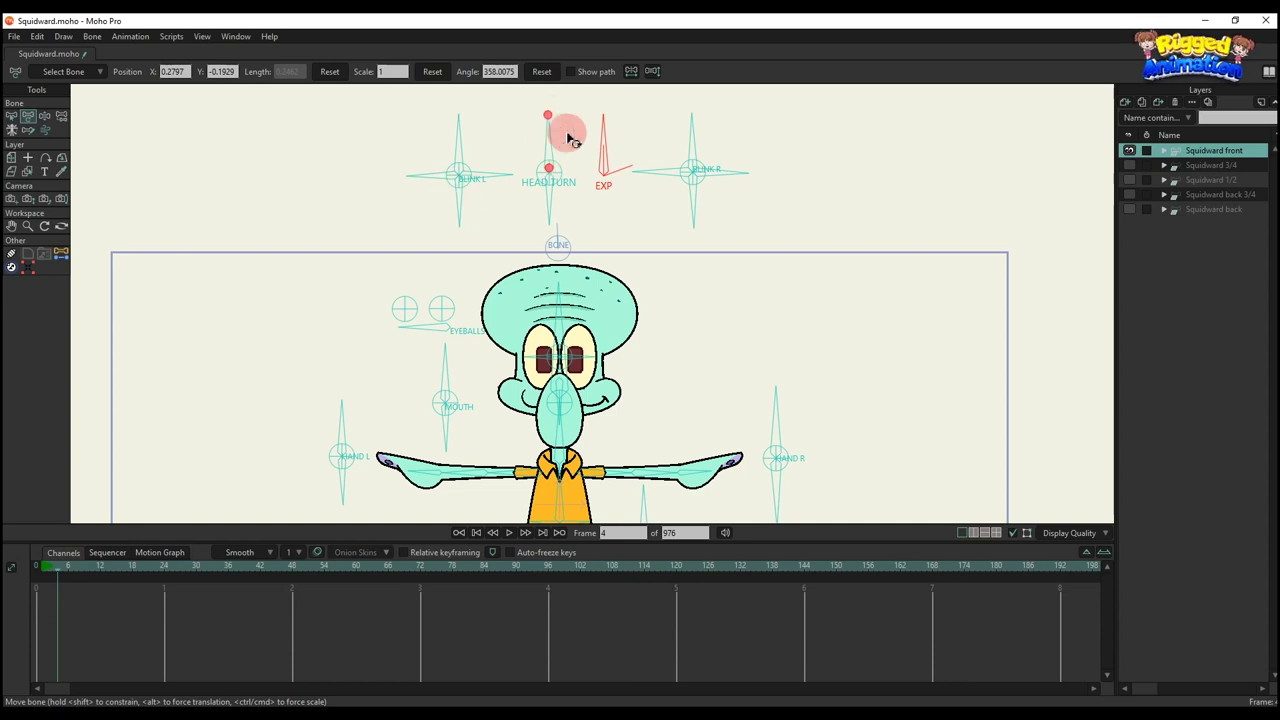
{"action": "left_click", "coordinate": [476, 137]}
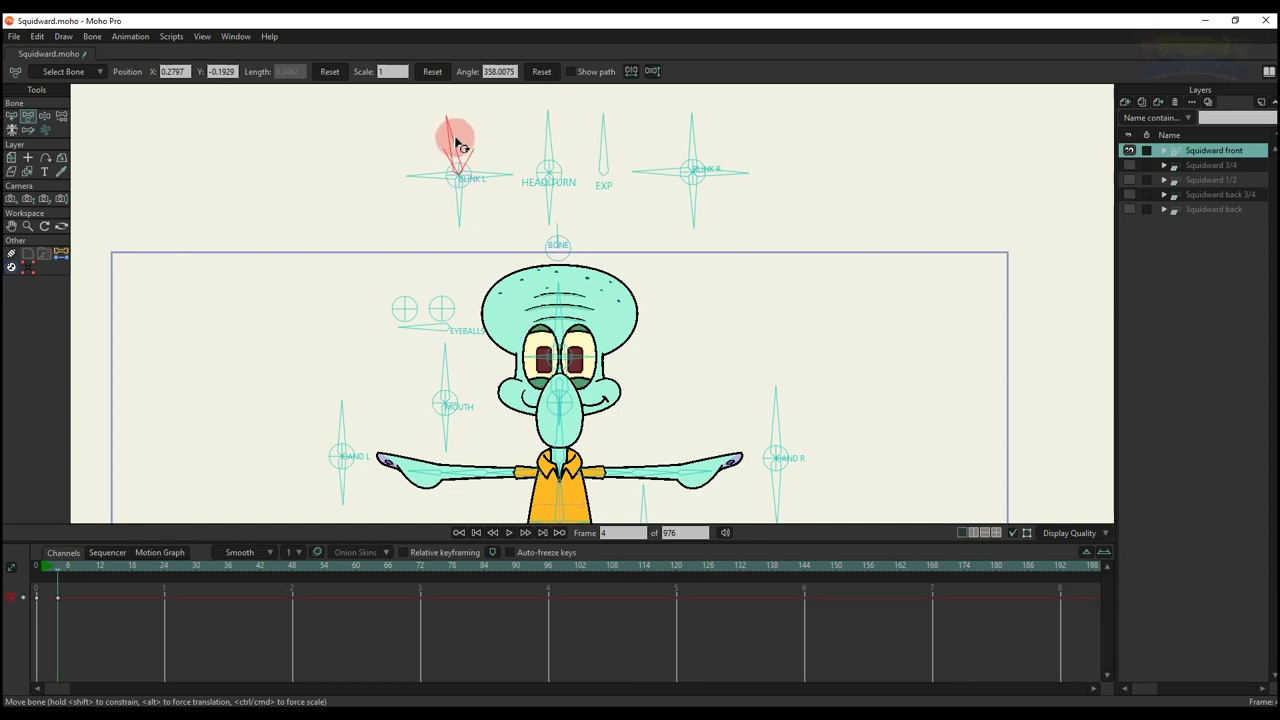
{"action": "left_click_drag", "start_coordinate": [460, 145], "coordinate": [430, 208]}
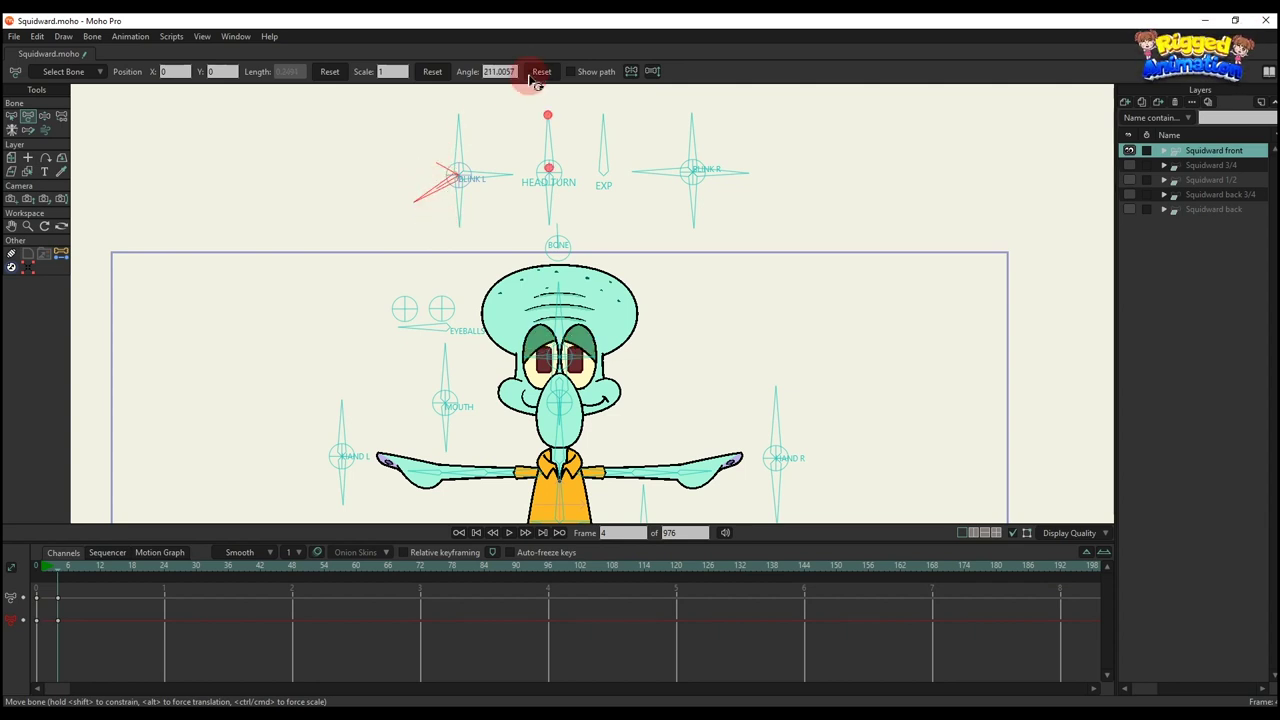
{"action": "left_click_drag", "start_coordinate": [514, 104], "coordinate": [513, 202]}
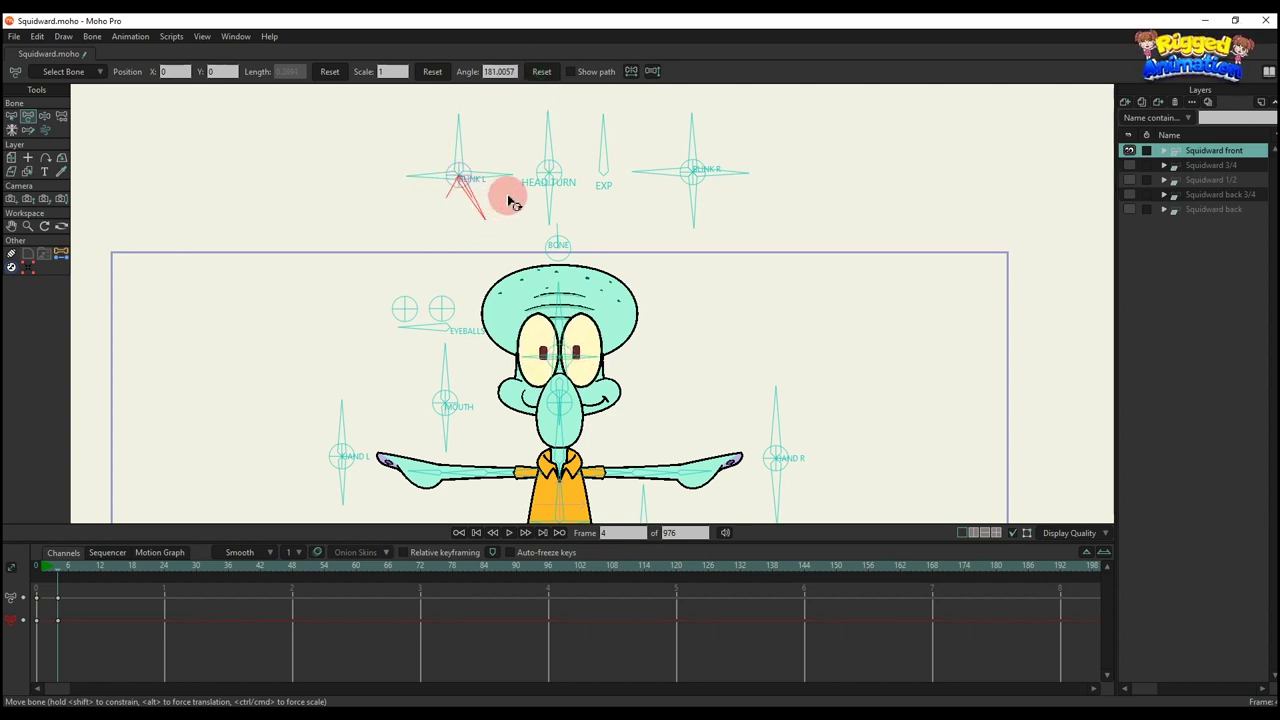
{"action": "left_click", "coordinate": [540, 80]}
{"action": "left_click_drag", "start_coordinate": [529, 100], "coordinate": [489, 246]}
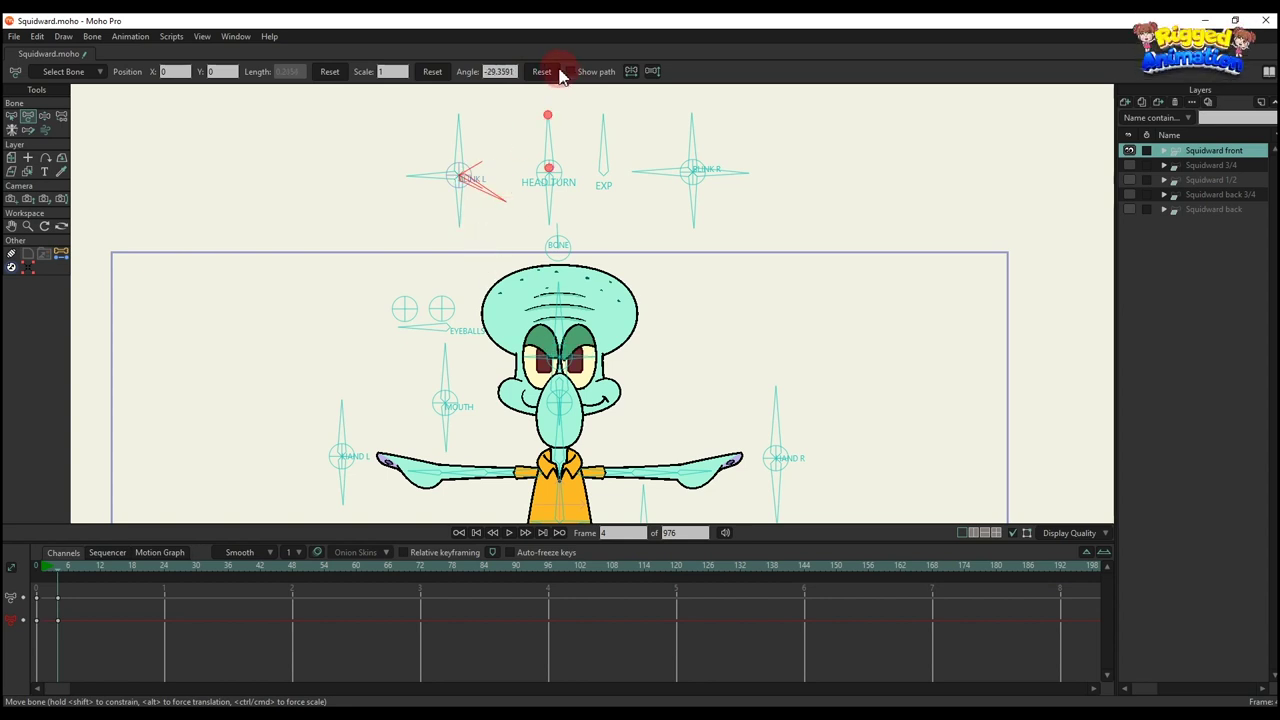
{"action": "scroll", "coordinate": [597, 398], "scroll_direction": "up", "scroll_amount": 3}
{"action": "scroll", "coordinate": [563, 336], "scroll_direction": "down", "scroll_amount": 2}
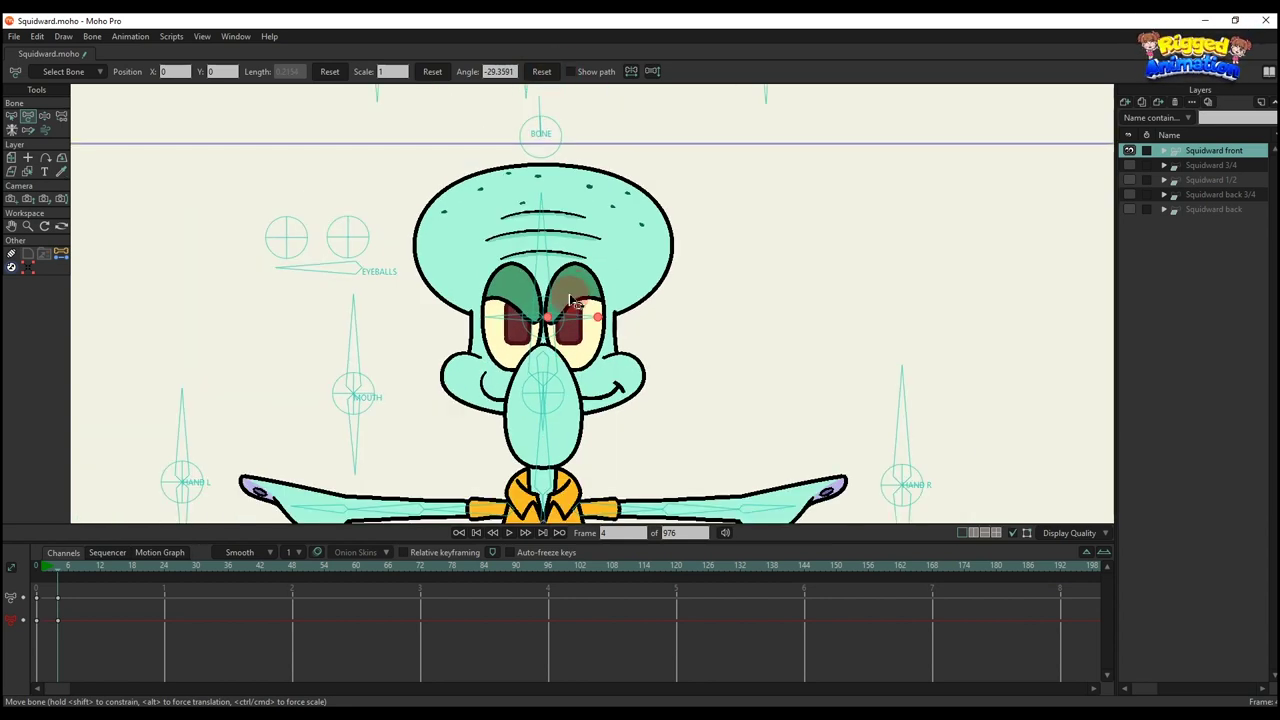
{"action": "scroll", "coordinate": [586, 240], "scroll_direction": "down", "scroll_amount": 3}
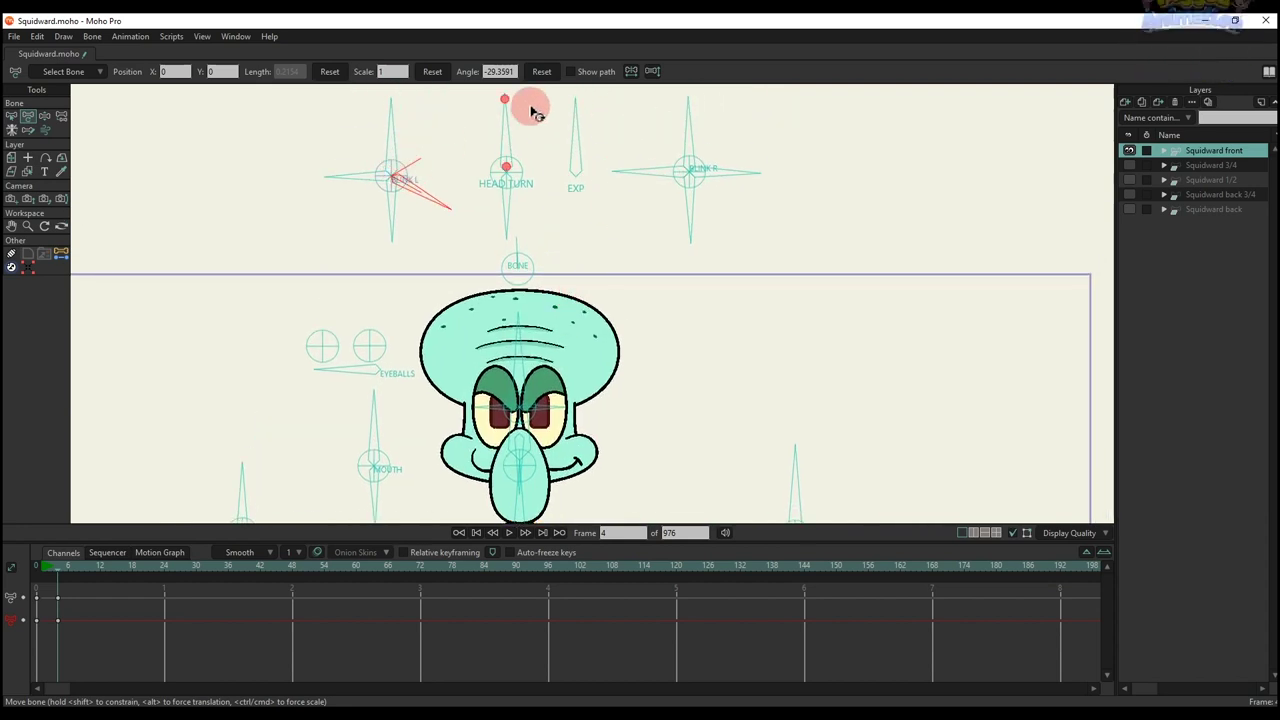
- Rotate the BLINK R control bones to test their eyelid poses, then undo the test
{"action": "left_click", "coordinate": [541, 72]}
{"action": "left_click_drag", "start_coordinate": [689, 130], "coordinate": [760, 196]}
{"action": "left_click_drag", "start_coordinate": [553, 80], "coordinate": [709, 258]}
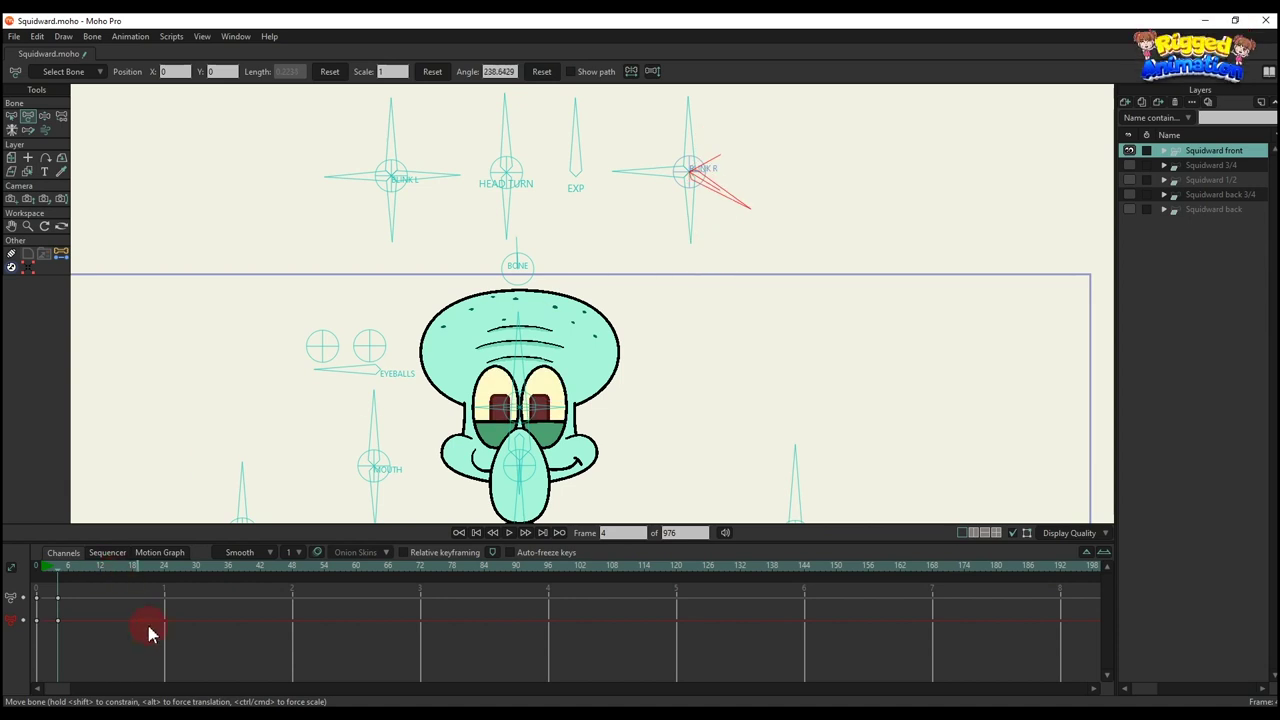
{"action": "key", "text": "ctrl+z"}
- Move the EYEBALLS control to test the pupils, then delete the test keyframes
{"action": "scroll", "coordinate": [510, 336], "scroll_direction": "down", "scroll_amount": 2}
{"action": "left_click_drag", "start_coordinate": [514, 336], "coordinate": [510, 280]}
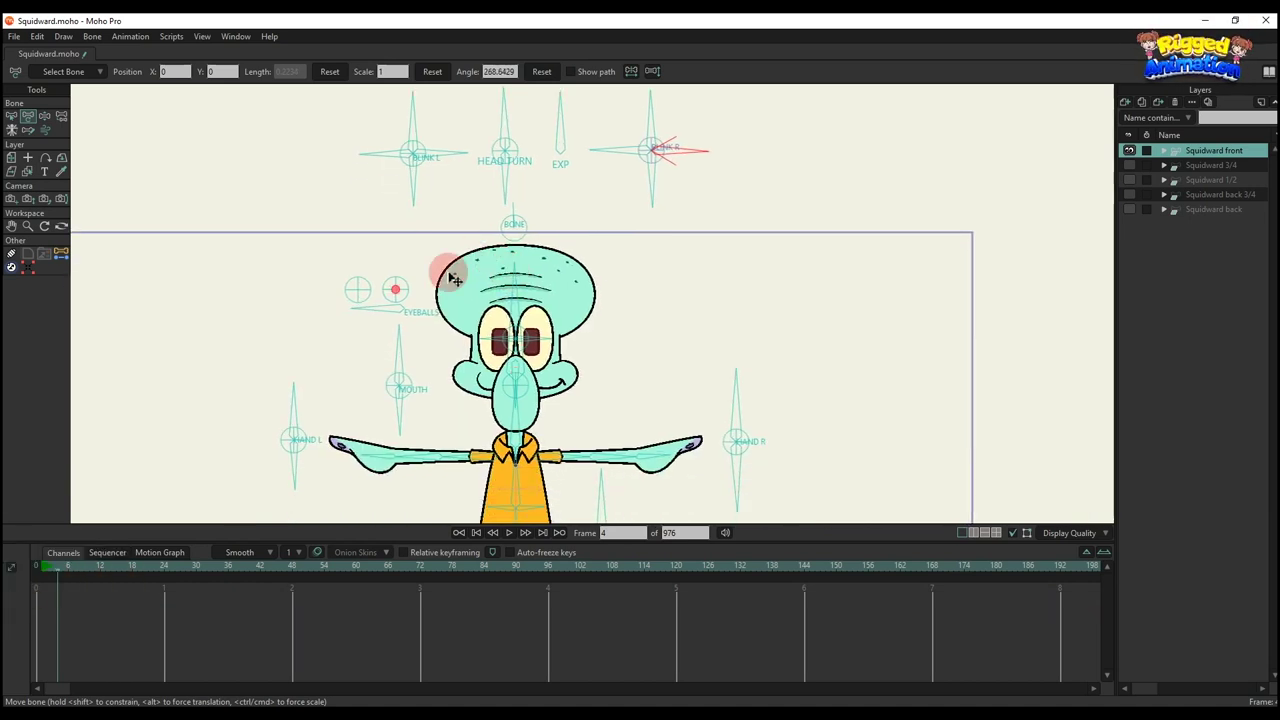
{"action": "scroll", "coordinate": [455, 279], "scroll_direction": "up", "scroll_amount": 2}
{"action": "mouse_move", "coordinate": [390, 277]}
{"action": "left_mouse_down"}
{"action": "mouse_move", "coordinate": [397, 249]}
{"action": "mouse_move", "coordinate": [389, 289]}
{"action": "mouse_move", "coordinate": [366, 257]}
{"action": "mouse_move", "coordinate": [384, 266]}
{"action": "left_mouse_up"}
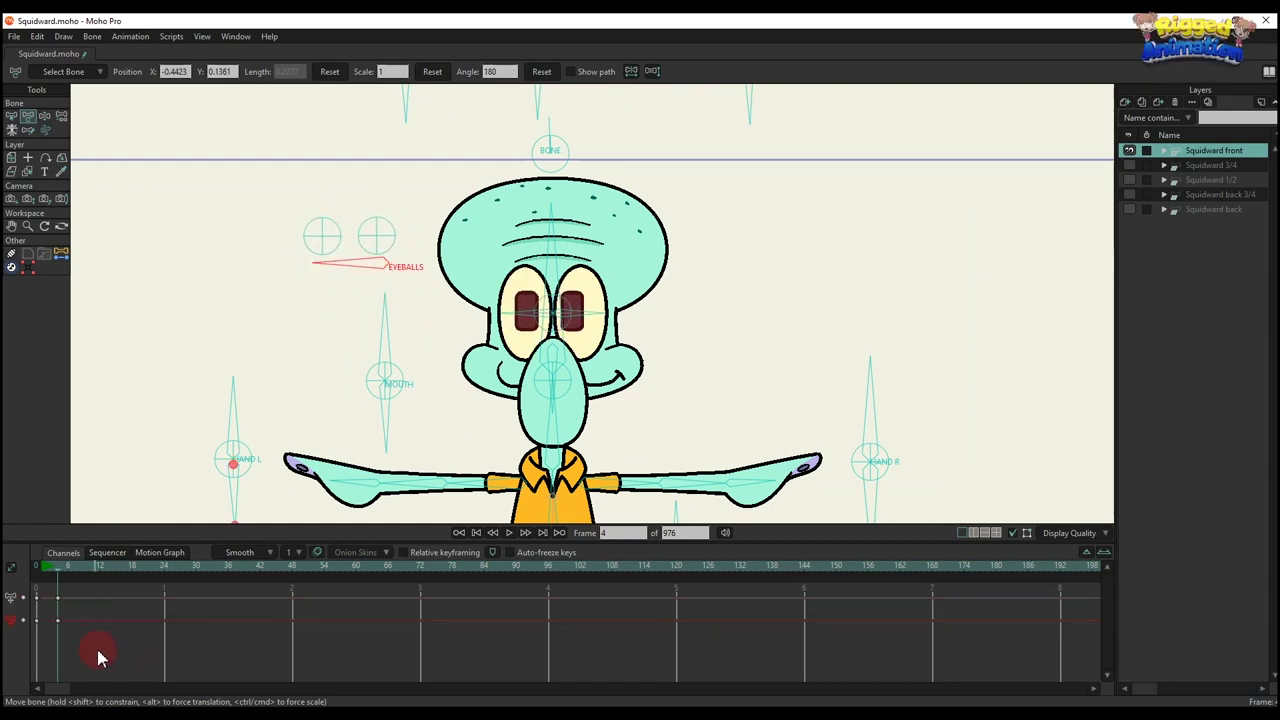
{"action": "left_click_drag", "start_coordinate": [97, 651], "coordinate": [20, 552]}
{"action": "key", "text": "Delete"}
- Rotate the MOUTH control bone to test the mouth shapes, then delete the test keyframes
{"action": "left_click_drag", "start_coordinate": [334, 389], "coordinate": [317, 335]}
{"action": "left_click_drag", "start_coordinate": [390, 278], "coordinate": [378, 345]}
{"action": "left_click_drag", "start_coordinate": [218, 616], "coordinate": [4, 480]}
{"action": "key", "text": "Delete"}
- Rotate the HAND L and HAND R control bones at frame 4 to test the hand shapes
{"action": "scroll", "coordinate": [390, 352], "scroll_direction": "down", "scroll_amount": 2}
{"action": "left_click_drag", "start_coordinate": [413, 343], "coordinate": [418, 291]}
{"action": "scroll", "coordinate": [434, 293], "scroll_direction": "down", "scroll_amount": 1}
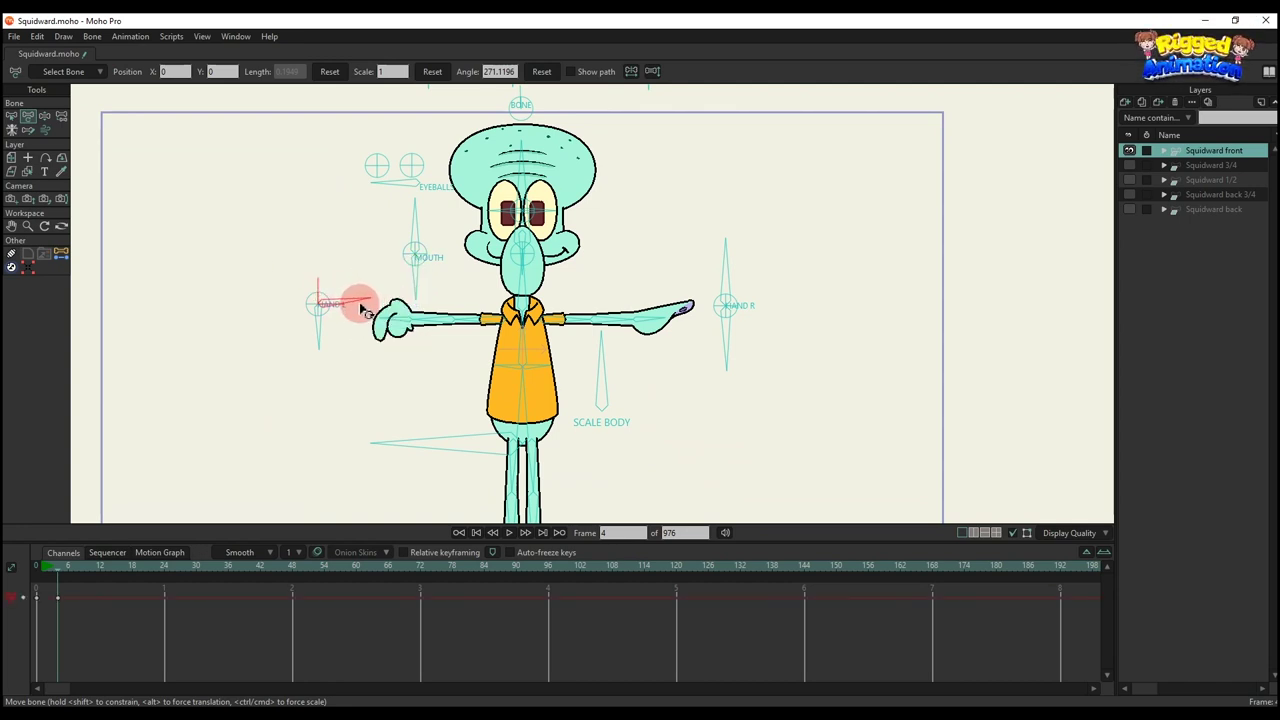
{"action": "left_click_drag", "start_coordinate": [362, 320], "coordinate": [314, 243]}
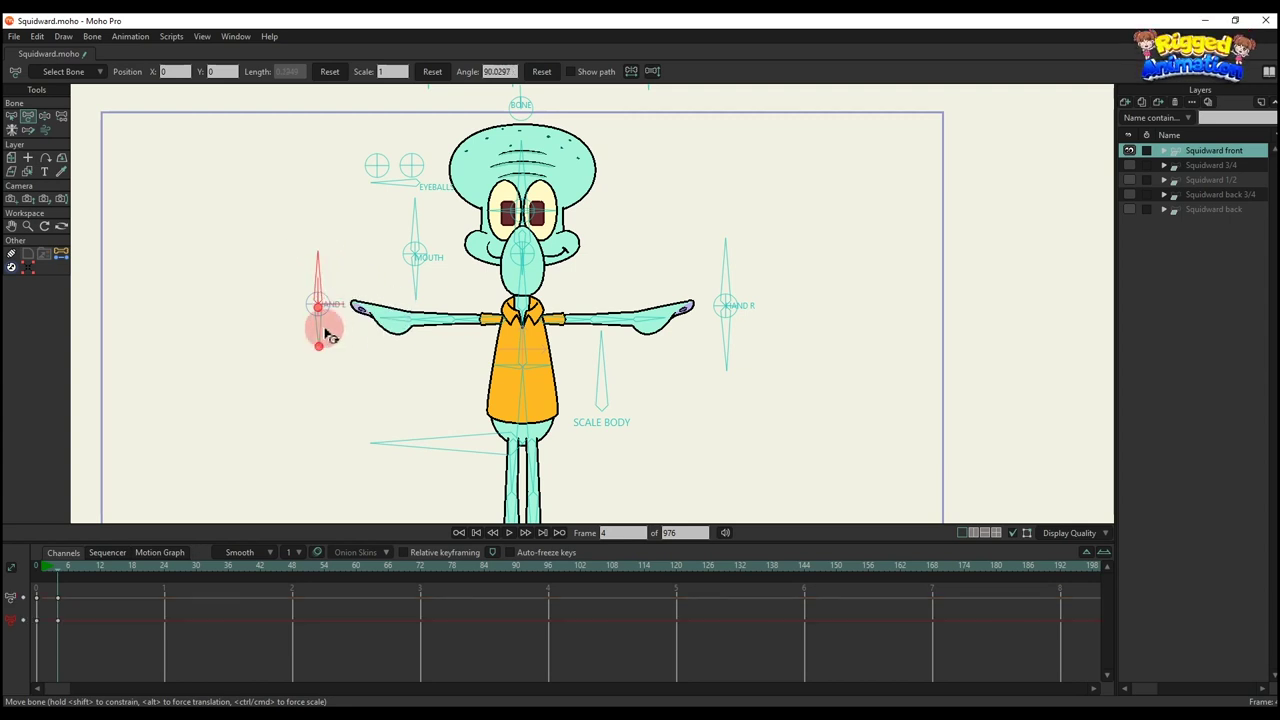
{"action": "scroll", "coordinate": [434, 334], "scroll_direction": "up", "scroll_amount": 1}
{"action": "left_click", "coordinate": [786, 240]}
{"action": "mouse_move", "coordinate": [786, 240]}
{"action": "left_mouse_down"}
{"action": "mouse_move", "coordinate": [763, 251]}
{"action": "mouse_move", "coordinate": [749, 291]}
{"action": "mouse_move", "coordinate": [783, 257]}
{"action": "mouse_move", "coordinate": [786, 228]}
{"action": "left_mouse_up"}
{"action": "scroll", "coordinate": [537, 320], "scroll_direction": "up", "scroll_amount": 1}
- Bend both arms in toward the torso and use the lower HAND R bone to switch the right arm's layering
{"action": "left_click_drag", "start_coordinate": [423, 314], "coordinate": [590, 370]}
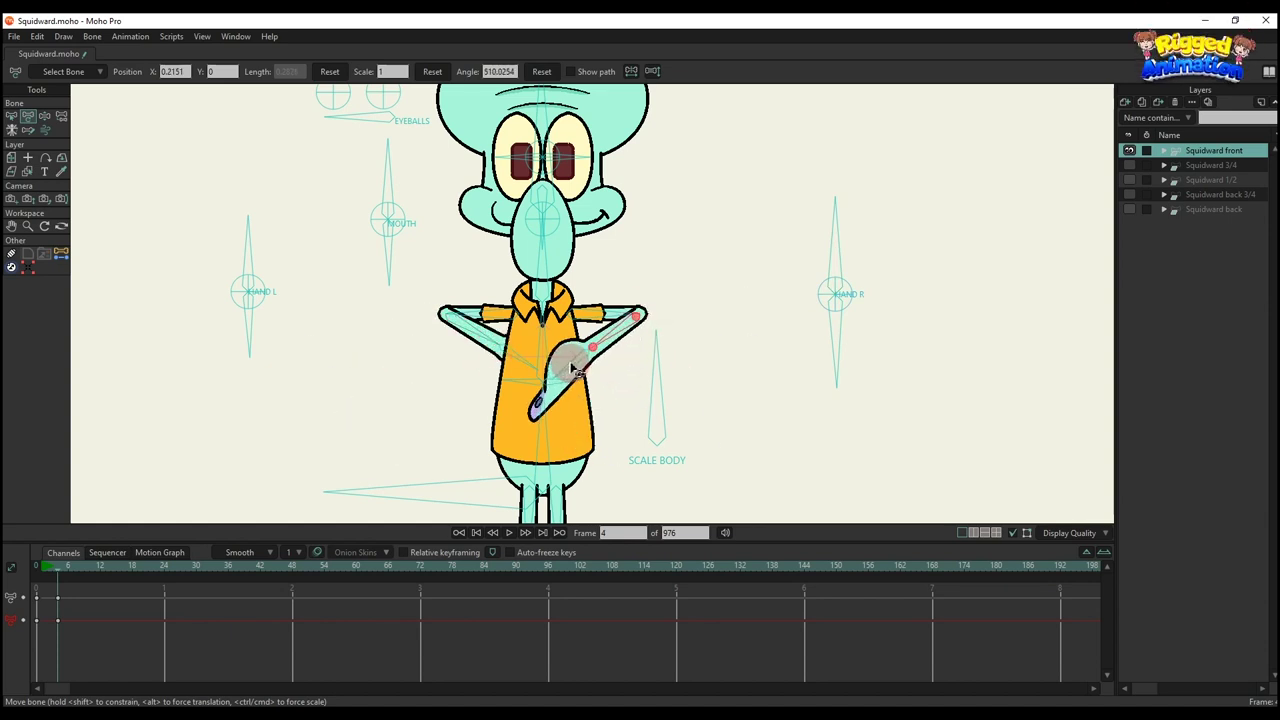
{"action": "scroll", "coordinate": [586, 349], "scroll_direction": "down", "scroll_amount": 1}
{"action": "scroll", "coordinate": [578, 342], "scroll_direction": "up", "scroll_amount": 1}
{"action": "left_click", "coordinate": [787, 298]}
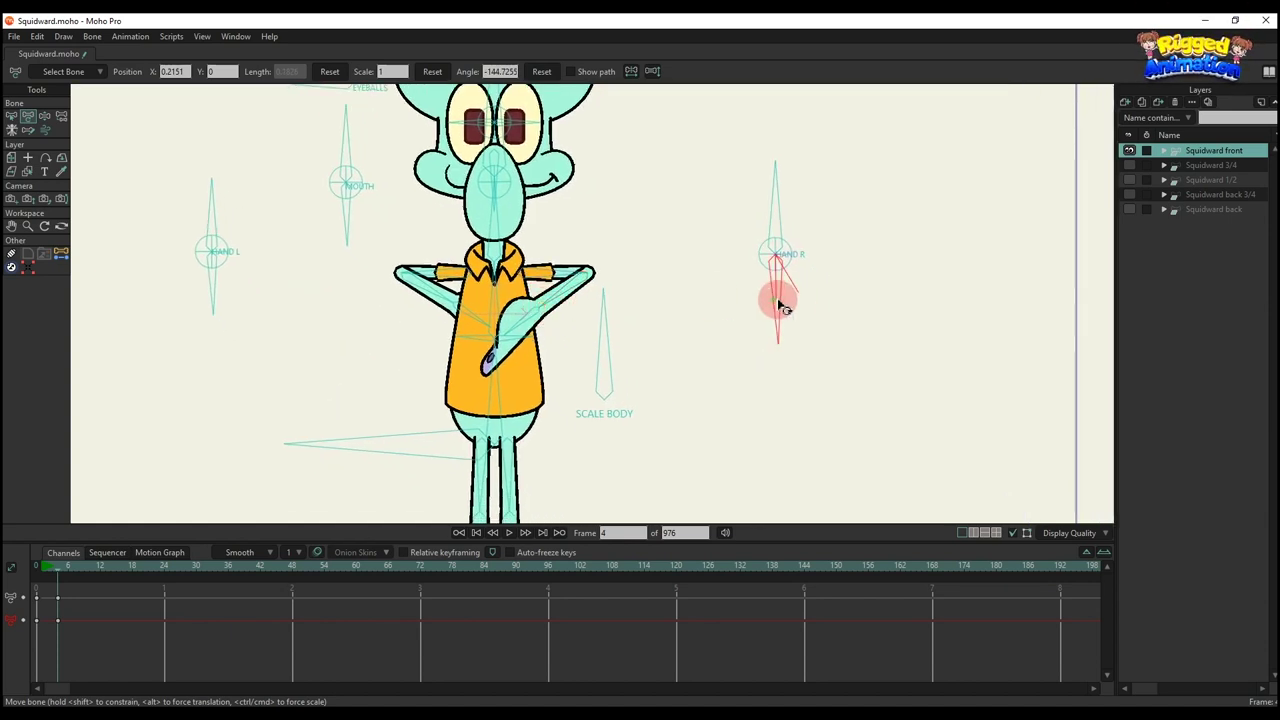
{"action": "left_click_drag", "start_coordinate": [783, 307], "coordinate": [814, 282]}
{"action": "left_click_drag", "start_coordinate": [580, 272], "coordinate": [455, 315]}
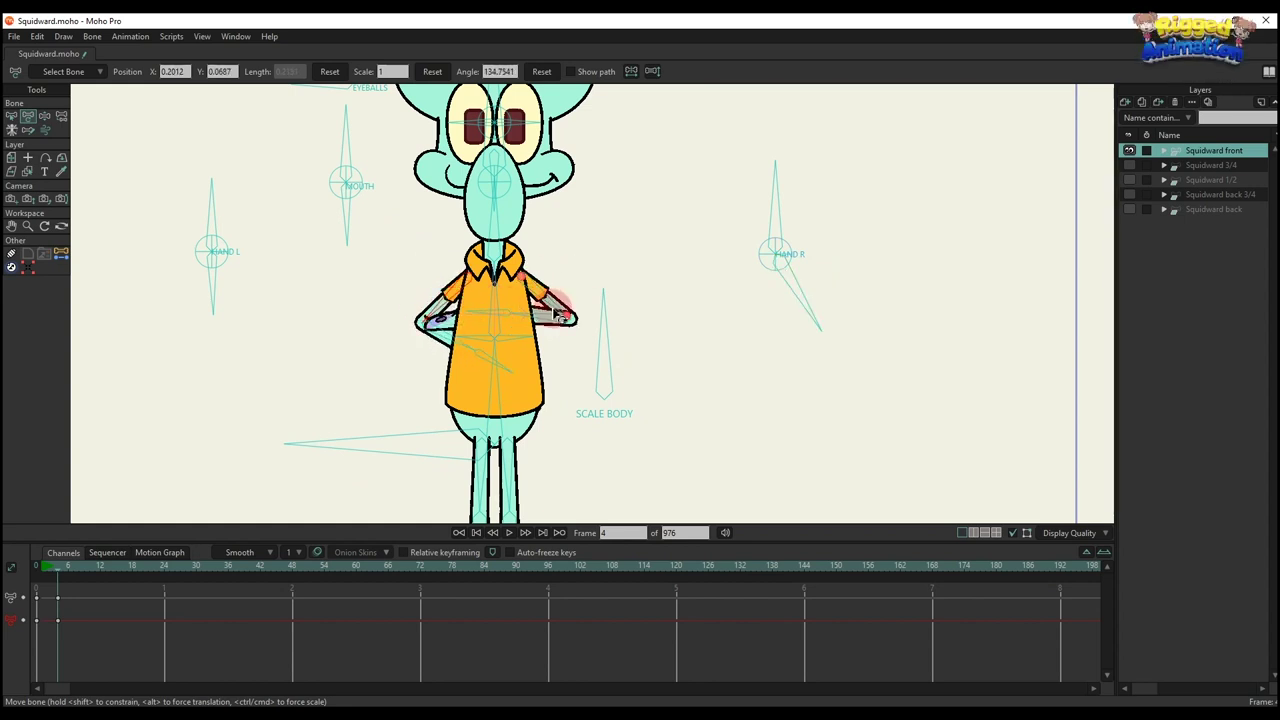
{"action": "scroll", "coordinate": [548, 330], "scroll_direction": "down", "scroll_amount": 1}
{"action": "left_click_drag", "start_coordinate": [549, 329], "coordinate": [533, 316]}
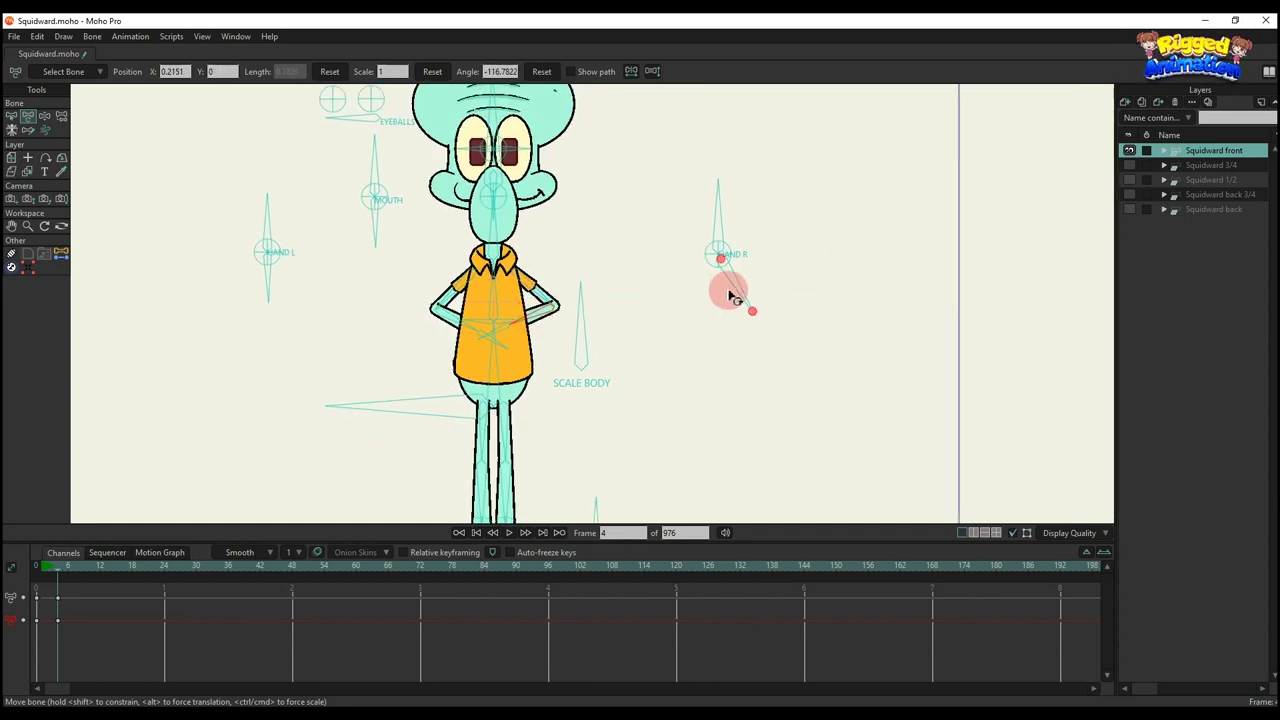
- Cross both forearms over the torso with the lower HAND R and HAND L bones, then delete the test keyframes
{"action": "left_click_drag", "start_coordinate": [736, 283], "coordinate": [709, 297]}
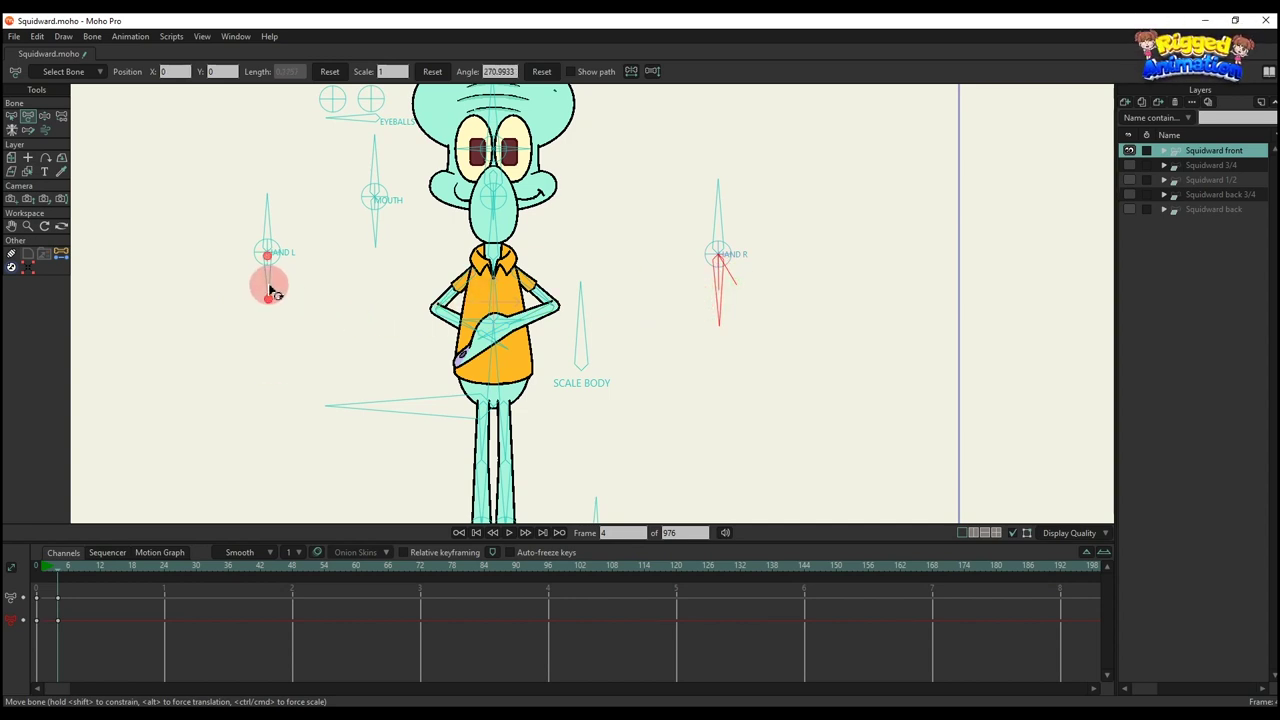
{"action": "left_click_drag", "start_coordinate": [266, 277], "coordinate": [233, 268]}
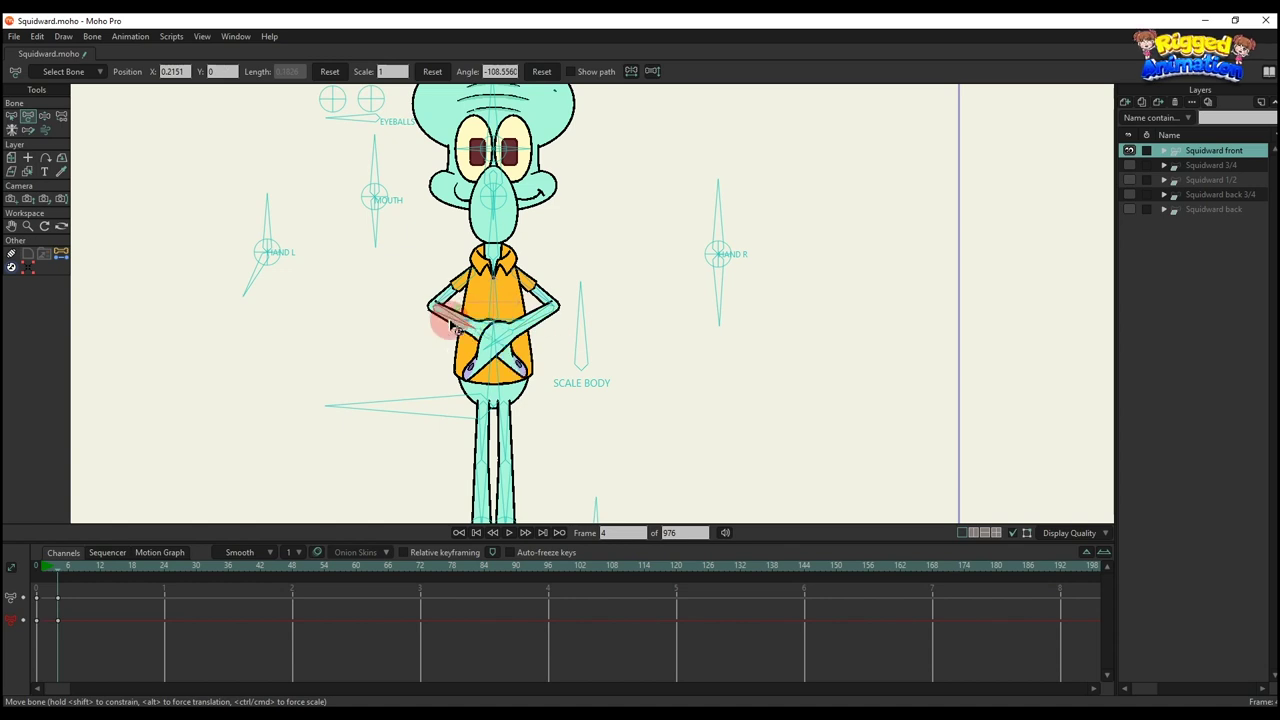
{"action": "left_click_drag", "start_coordinate": [146, 639], "coordinate": [9, 509]}
{"action": "key", "text": "Delete"}
- Test the body bones and the SCALE BODY control by tilting and deforming the torso, clearing the test keyframes
{"action": "scroll", "coordinate": [556, 292], "scroll_direction": "down", "scroll_amount": 2}
{"action": "left_click_drag", "start_coordinate": [571, 304], "coordinate": [500, 350]}
{"action": "scroll", "coordinate": [565, 292], "scroll_direction": "up", "scroll_amount": 1}
{"action": "left_click_drag", "start_coordinate": [137, 595], "coordinate": [20, 560]}
{"action": "key", "text": "Delete"}
{"action": "scroll", "coordinate": [461, 222], "scroll_direction": "down", "scroll_amount": 1}
{"action": "left_click_drag", "start_coordinate": [461, 222], "coordinate": [506, 346]}
{"action": "scroll", "coordinate": [480, 264], "scroll_direction": "up", "scroll_amount": 1}
{"action": "scroll", "coordinate": [501, 268], "scroll_direction": "up", "scroll_amount": 2}
{"action": "scroll", "coordinate": [495, 350], "scroll_direction": "down", "scroll_amount": 2}
{"action": "scroll", "coordinate": [500, 350], "scroll_direction": "up", "scroll_amount": 1}
{"action": "left_click_drag", "start_coordinate": [519, 346], "coordinate": [516, 295]}
{"action": "mouse_move", "coordinate": [552, 282]}
{"action": "left_mouse_down"}
{"action": "mouse_move", "coordinate": [583, 297]}
{"action": "mouse_move", "coordinate": [537, 282]}
{"action": "left_mouse_up"}
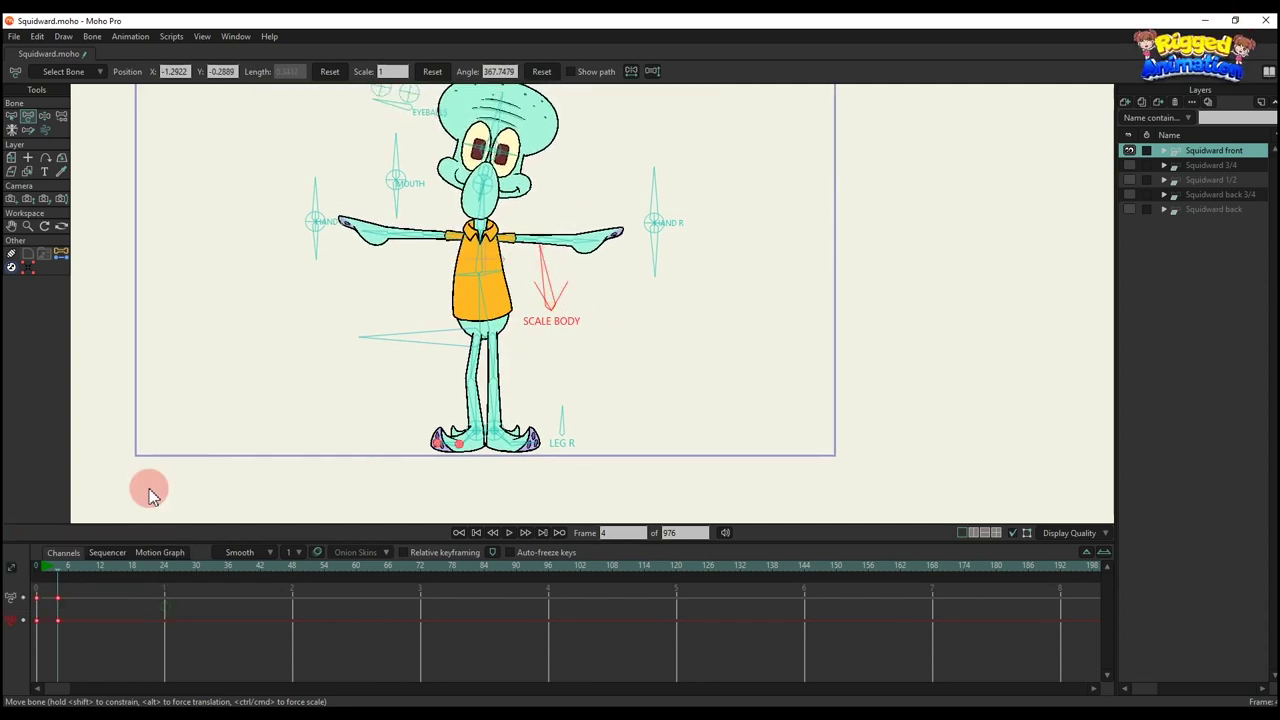
- Move the feet and rotate the LEG R control bone to test the legs, then delete the test keyframes
{"action": "scroll", "coordinate": [563, 428], "scroll_direction": "up", "scroll_amount": 1}
{"action": "left_click", "coordinate": [563, 428]}
{"action": "mouse_move", "coordinate": [468, 435]}
{"action": "left_mouse_down"}
{"action": "mouse_move", "coordinate": [471, 423]}
{"action": "mouse_move", "coordinate": [500, 429]}
{"action": "mouse_move", "coordinate": [486, 429]}
{"action": "left_mouse_up"}
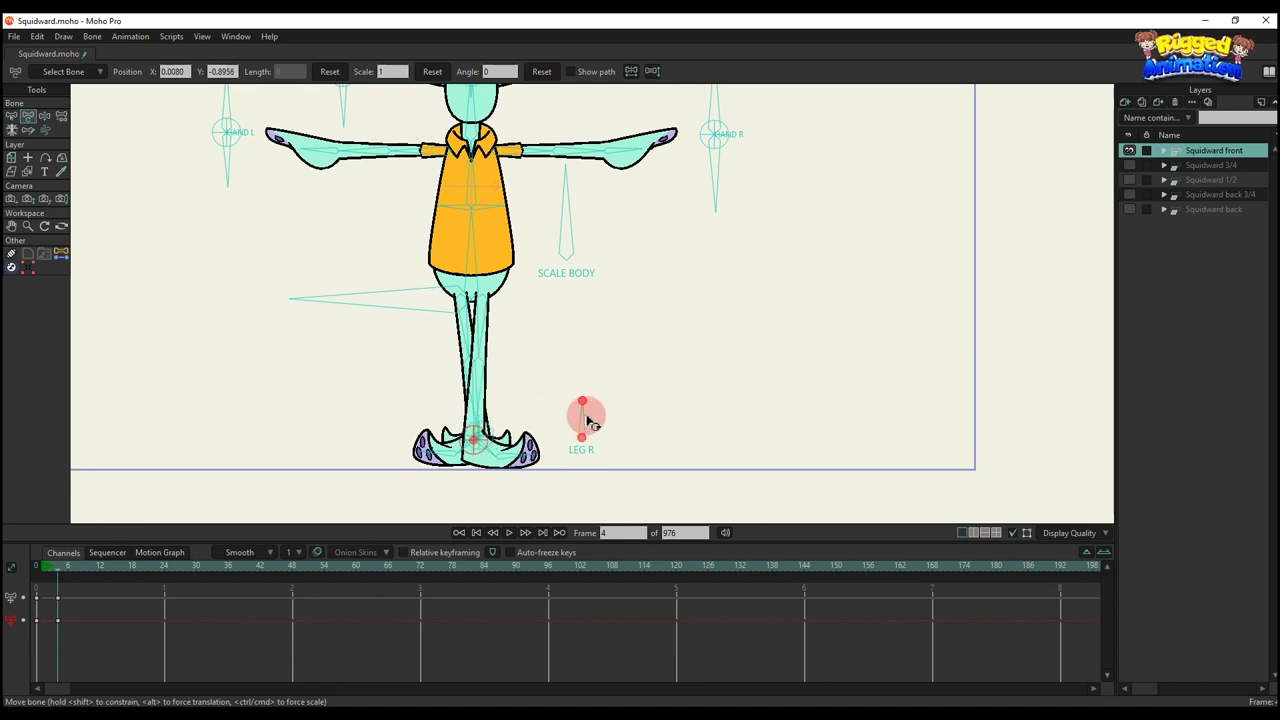
{"action": "left_click_drag", "start_coordinate": [586, 414], "coordinate": [628, 406]}
{"action": "left_click_drag", "start_coordinate": [195, 623], "coordinate": [4, 580]}
{"action": "key", "text": "Delete"}
- Open the Actions window, insert the WALK action on the mainline at frame 2 and play the walk cycle
{"action": "scroll", "coordinate": [431, 338], "scroll_direction": "down", "scroll_amount": 4}
{"action": "left_click_drag", "start_coordinate": [464, 333], "coordinate": [494, 364]}
{"action": "key", "text": "ctrl+k"}
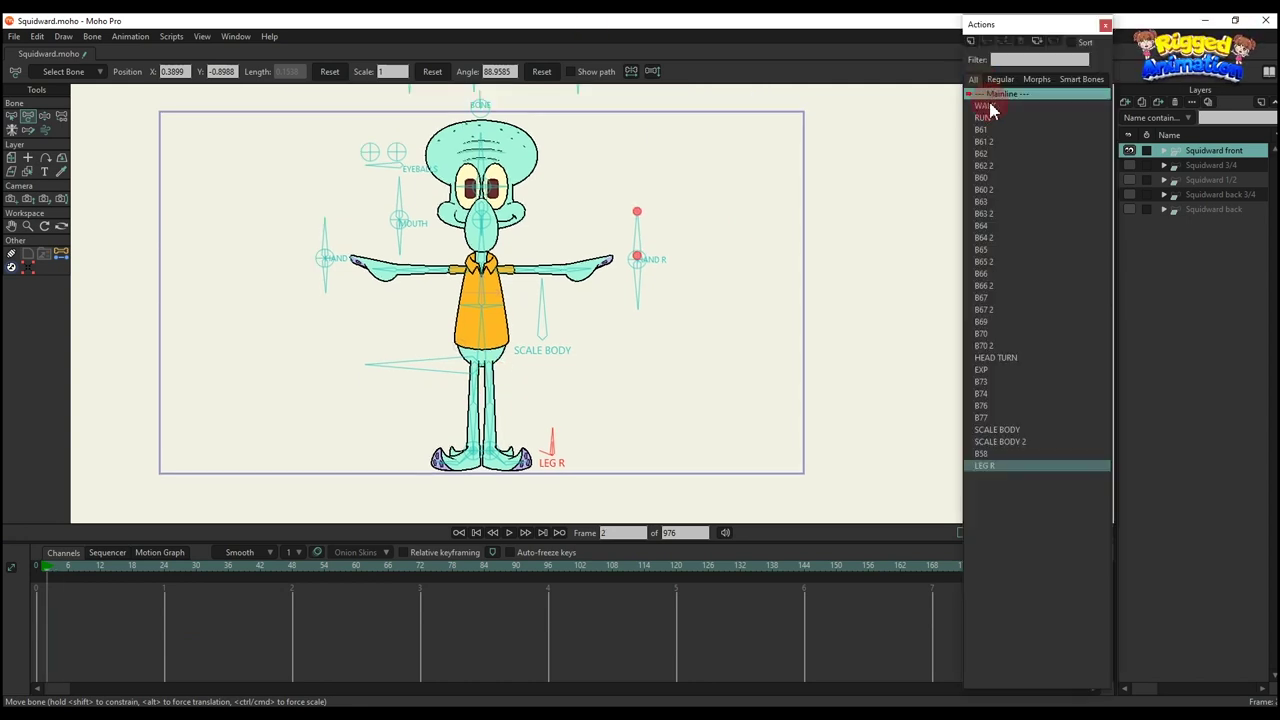
{"action": "left_click", "coordinate": [987, 107]}
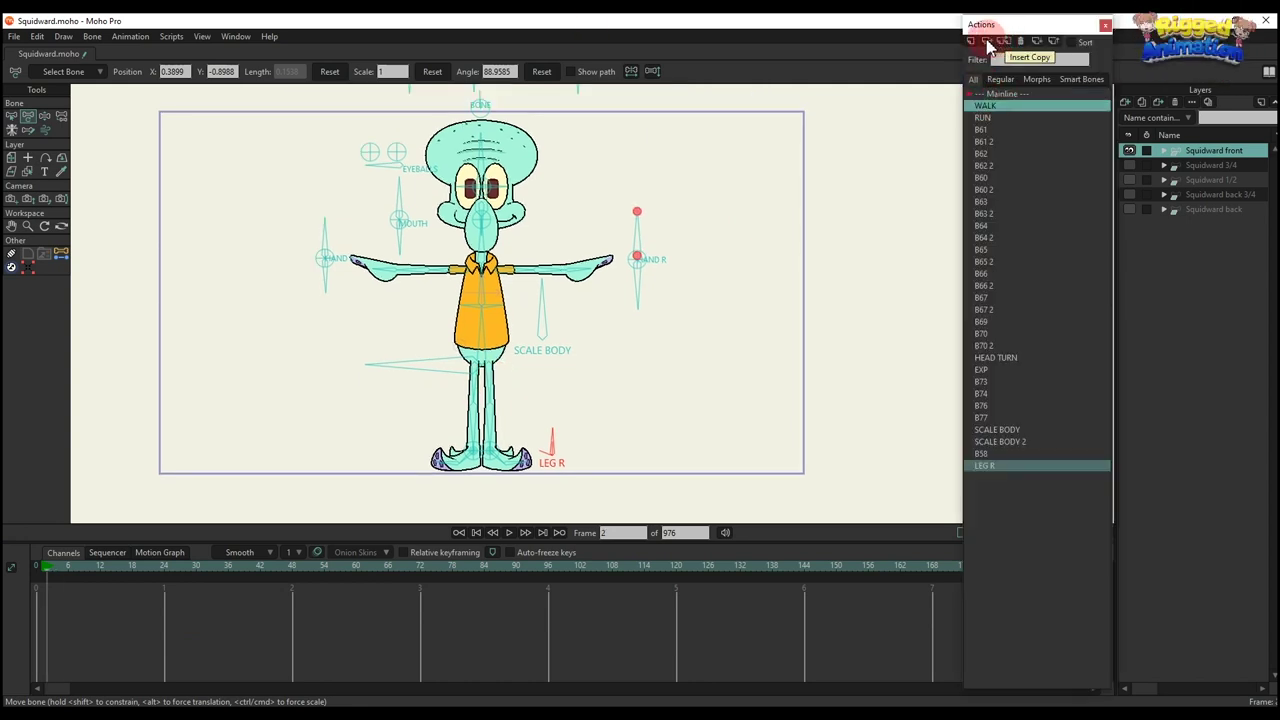
{"action": "left_click", "coordinate": [1015, 92]}
{"action": "key", "text": "space"}
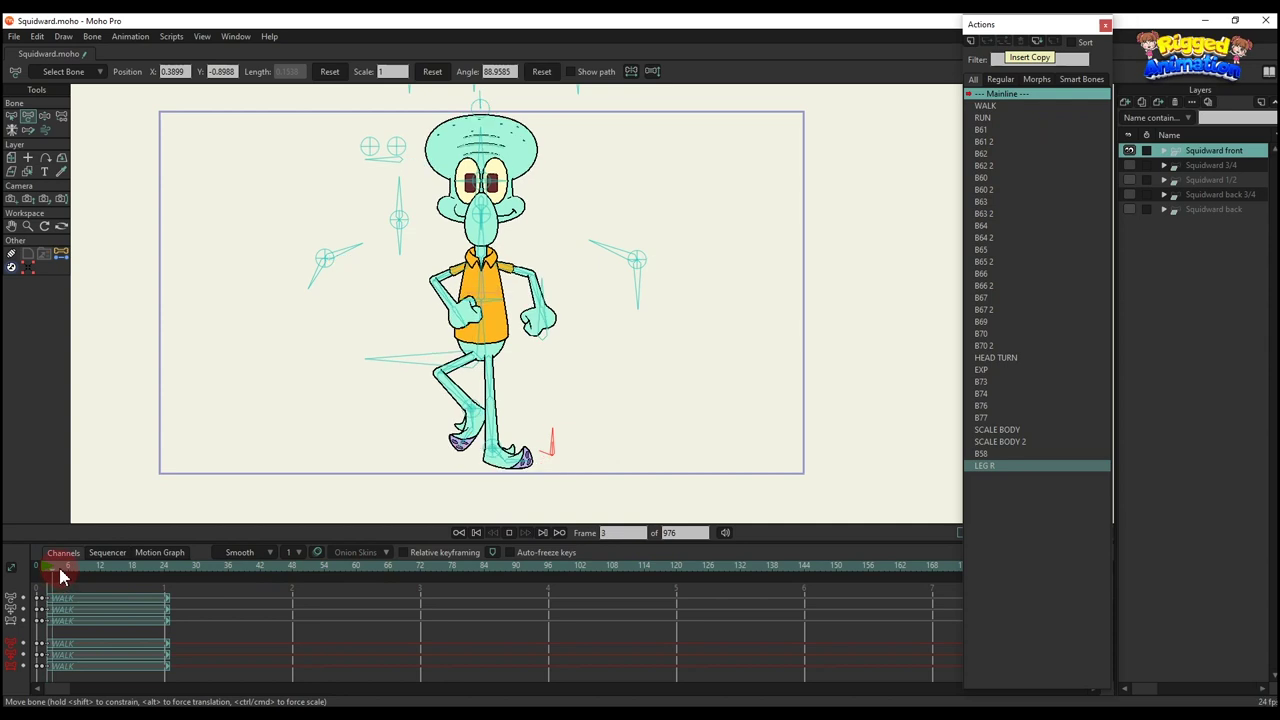
{"action": "scroll", "coordinate": [557, 357], "scroll_direction": "down", "scroll_amount": 1}
{"action": "left_click_drag", "start_coordinate": [609, 339], "coordinate": [594, 371]}
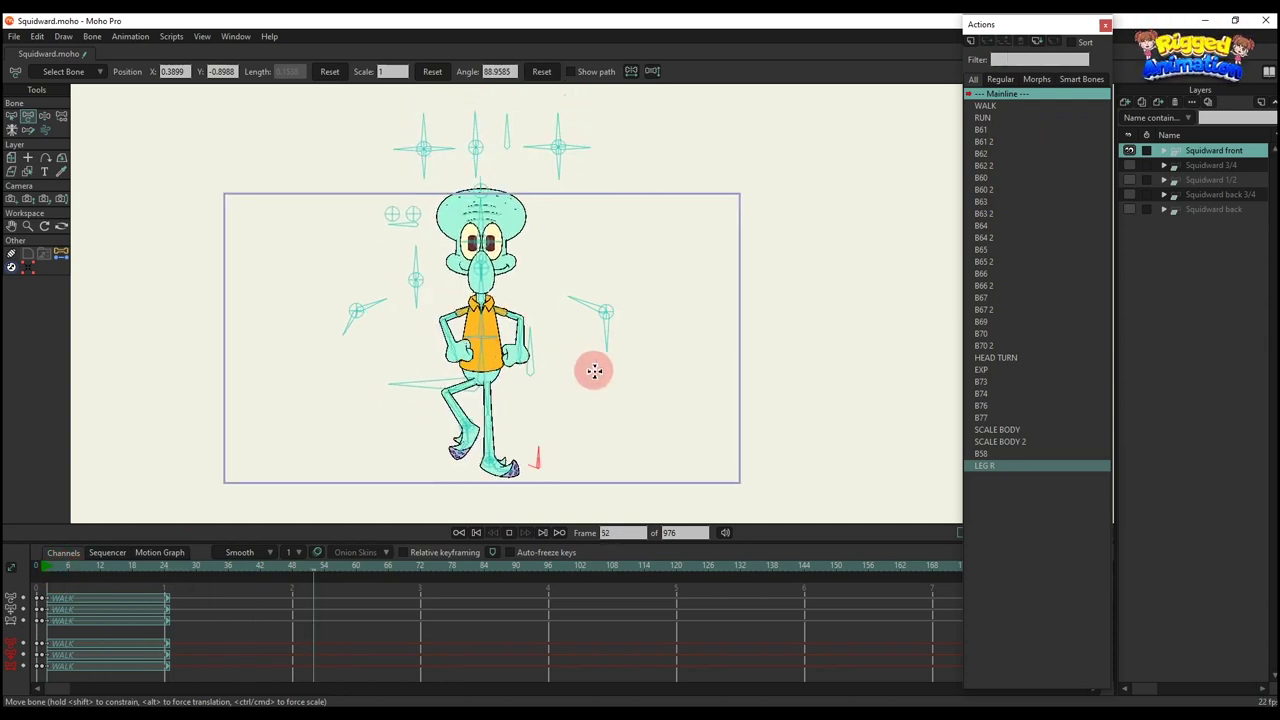
{"action": "key", "text": "space"}
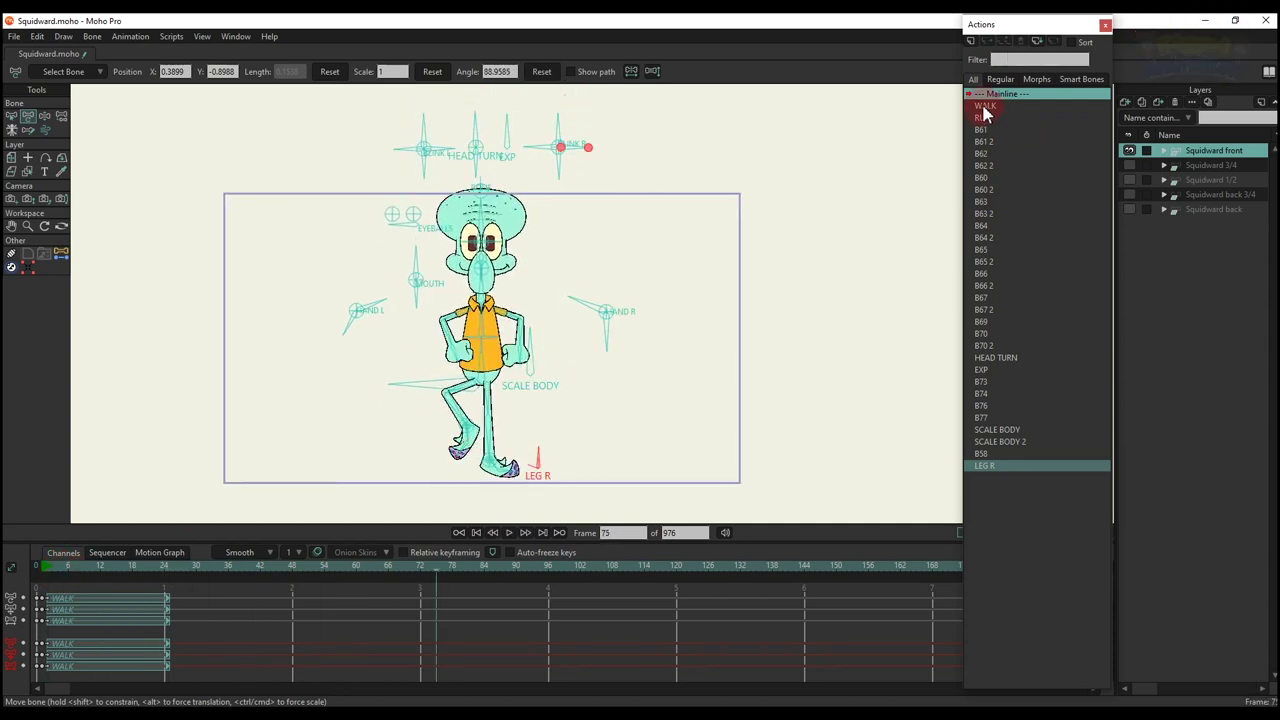
- Insert the RUN action on the mainline at frame 75 and play the run cycle
{"action": "left_click", "coordinate": [985, 118]}
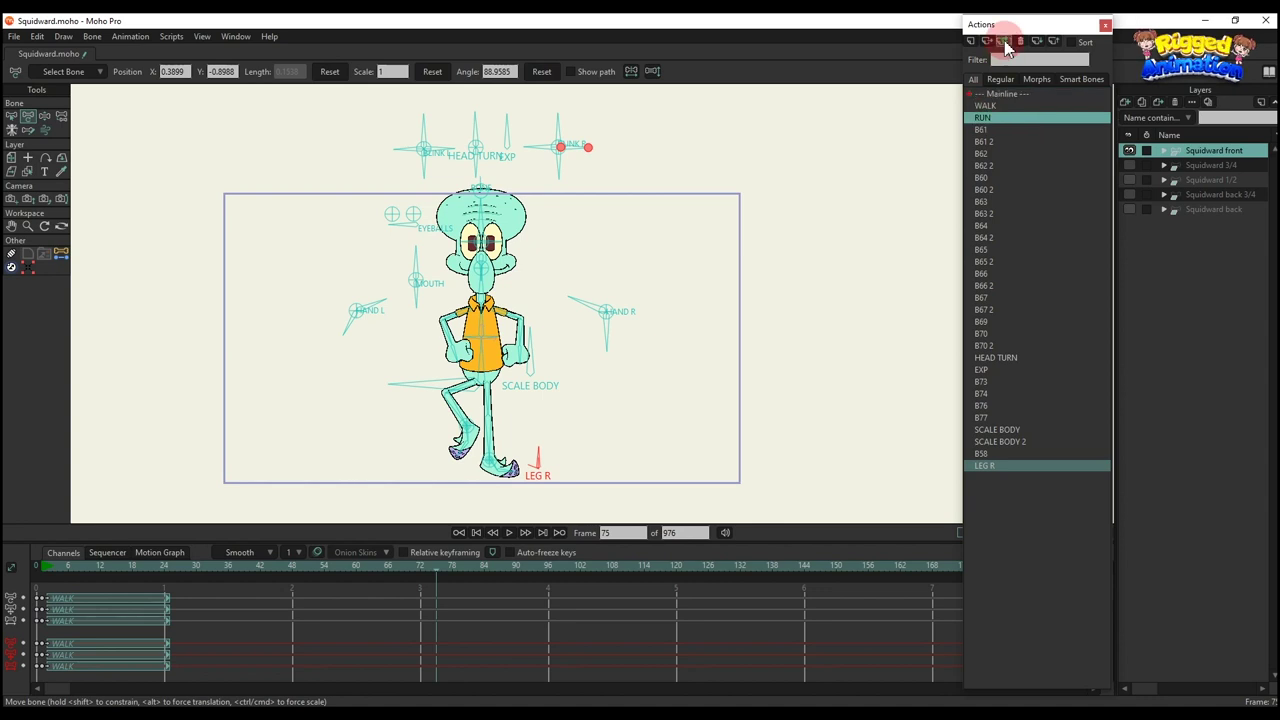
{"action": "left_click", "coordinate": [1005, 44]}
{"action": "key", "text": "space"}
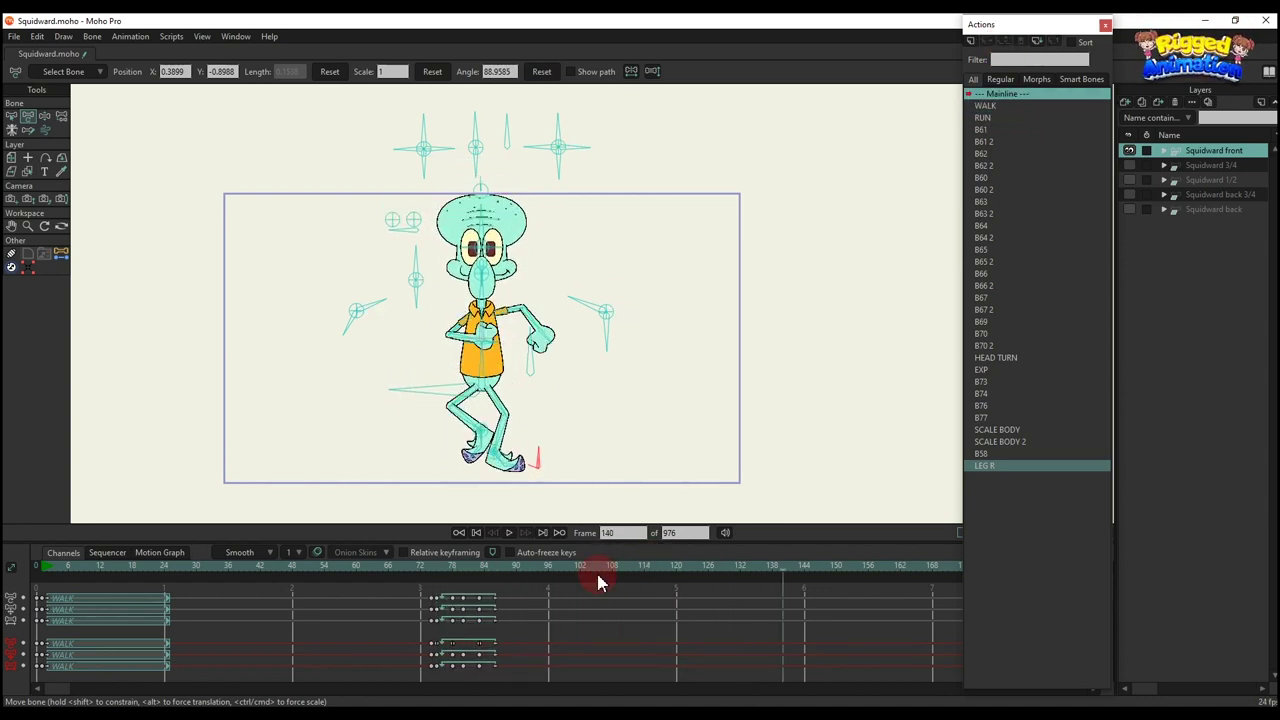
{"action": "key", "text": "space"}
{"action": "key", "text": "space"}
{"action": "key", "text": "space"}
- Clear the inserted WALK and RUN keyframes from the timeline and return to frame 0
{"action": "left_click_drag", "start_coordinate": [592, 673], "coordinate": [5, 517]}
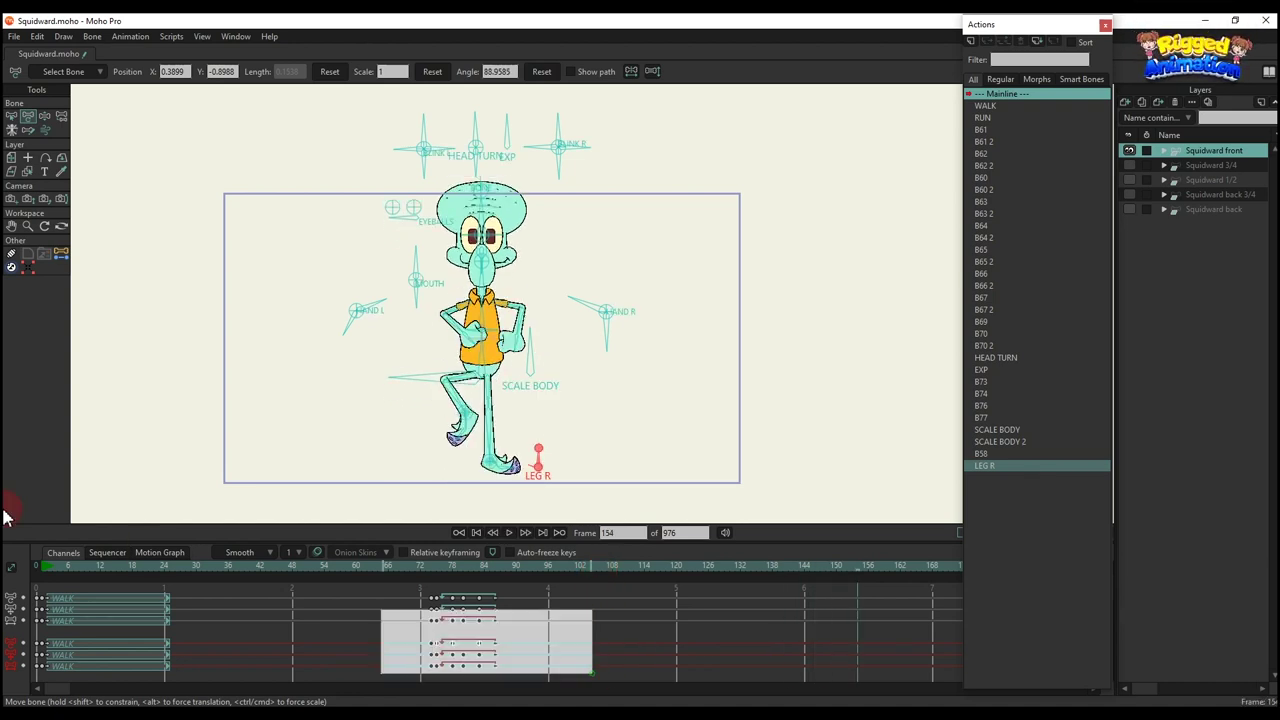
{"action": "left_click_drag", "start_coordinate": [63, 566], "coordinate": [5, 566]}
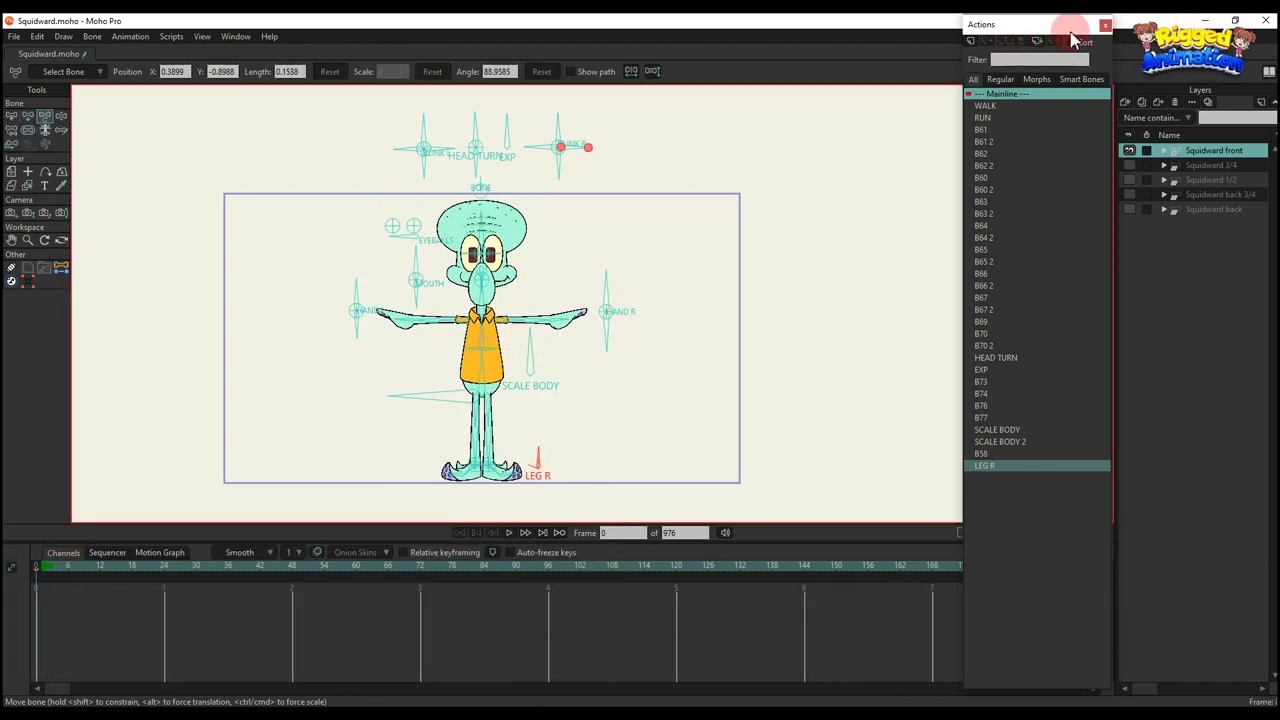
- Close the Actions window, hide the Squidward front layer, and show and select the Squidward 3/4 layer
{"action": "left_click", "coordinate": [1105, 25]}
{"action": "left_click", "coordinate": [1128, 151]}
{"action": "left_click", "coordinate": [1129, 165]}
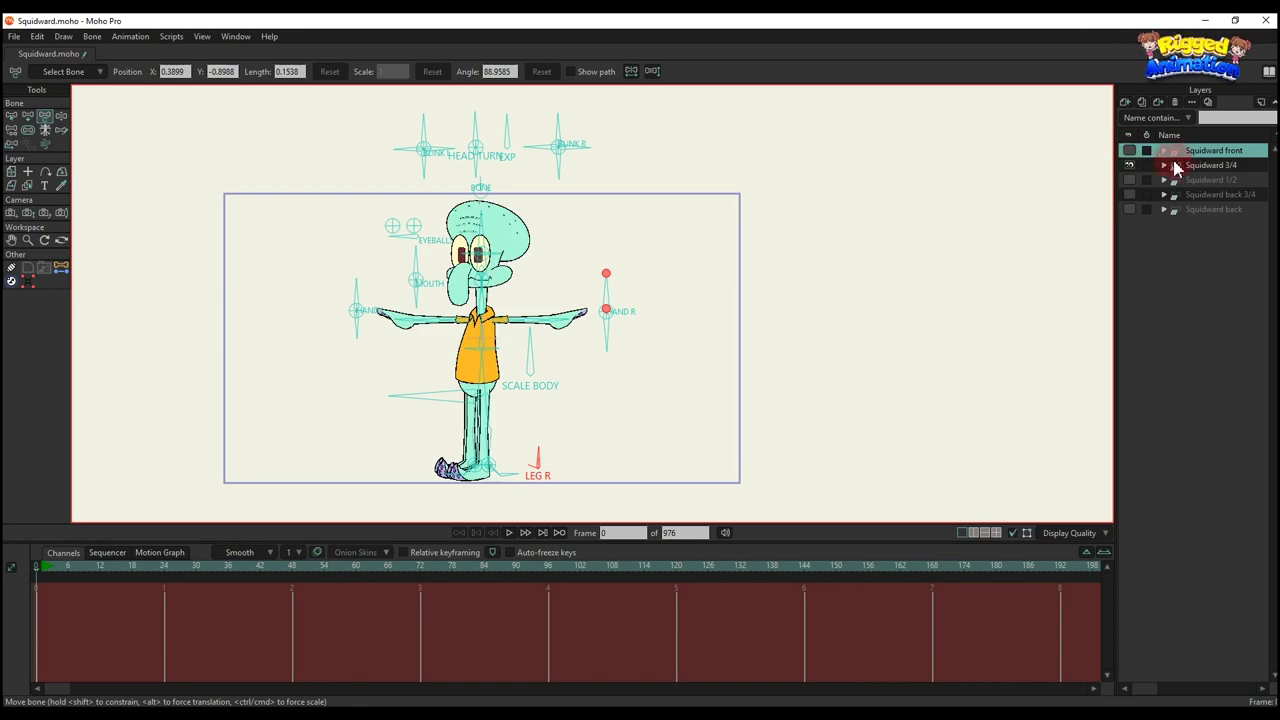
{"action": "left_click", "coordinate": [1197, 164]}
- At frame 5, rotate the BLINK L control through several directions to test the eyelids, resetting its angle each time
{"action": "left_click_drag", "start_coordinate": [404, 362], "coordinate": [519, 346]}
{"action": "scroll", "coordinate": [520, 295], "scroll_direction": "up", "scroll_amount": 2}
{"action": "left_click_drag", "start_coordinate": [519, 293], "coordinate": [520, 320]}
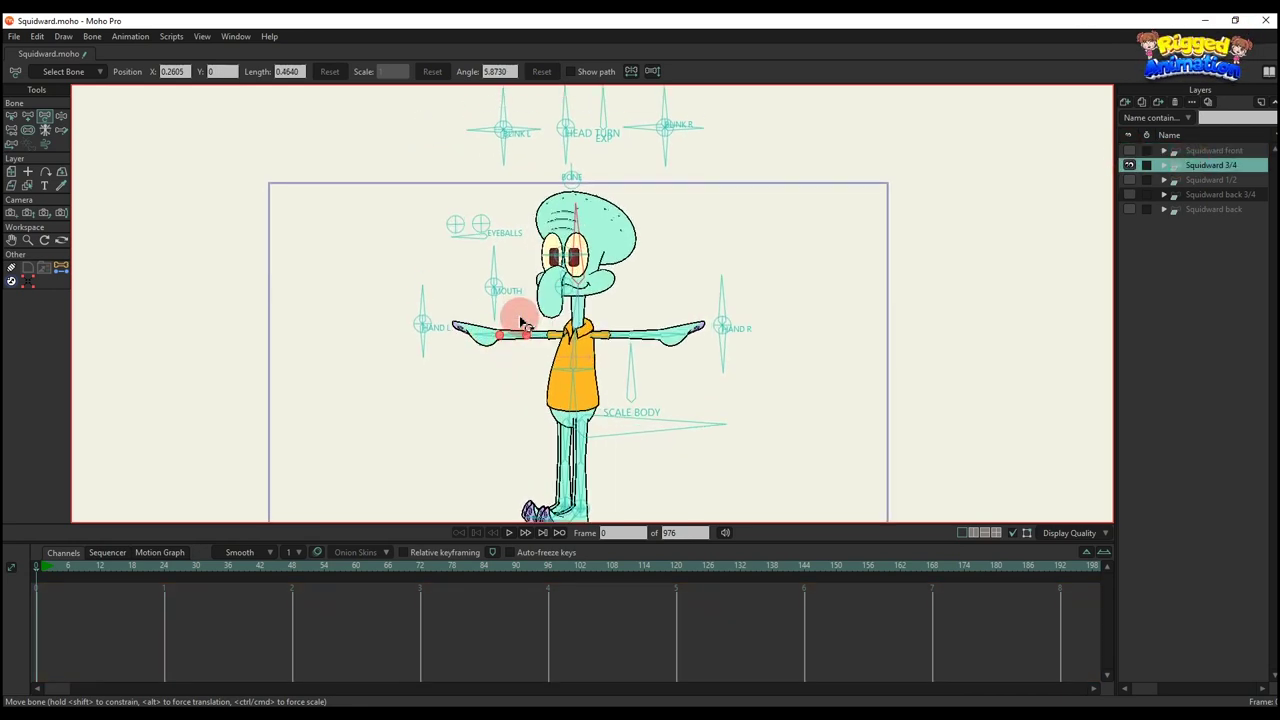
{"action": "left_click", "coordinate": [64, 570]}
{"action": "scroll", "coordinate": [463, 323], "scroll_direction": "down", "scroll_amount": 1}
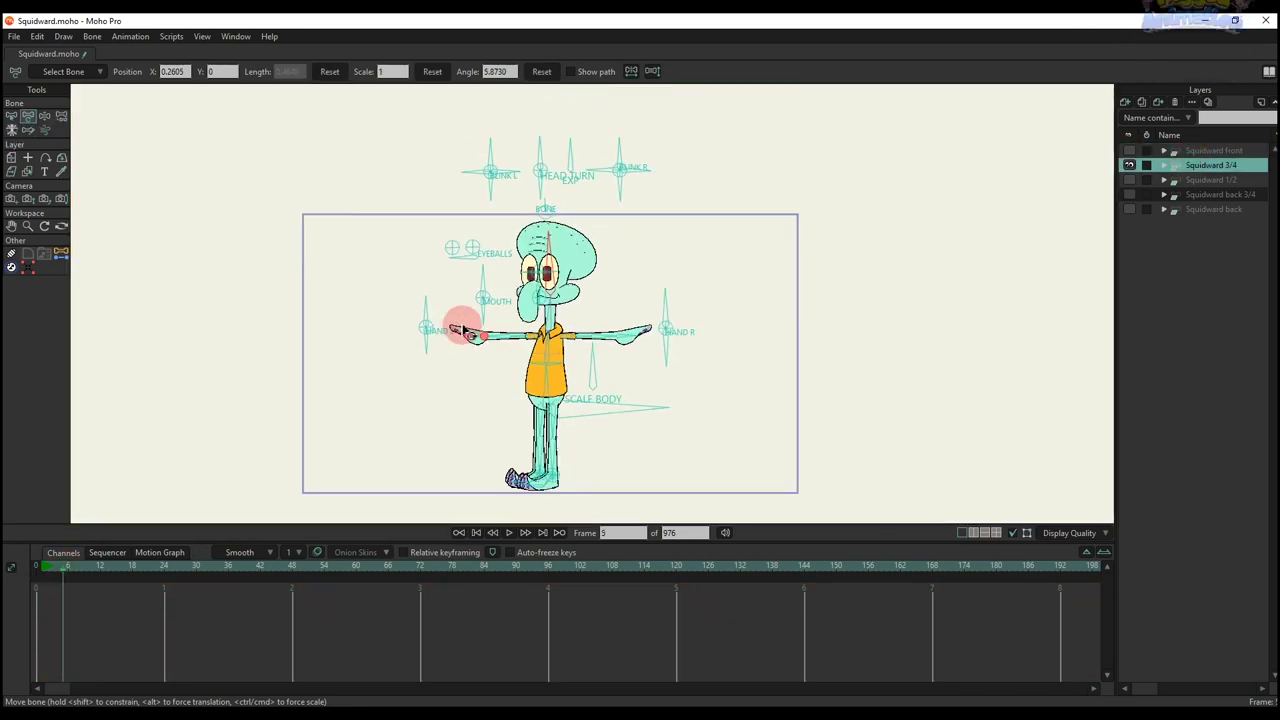
{"action": "left_click", "coordinate": [494, 182]}
{"action": "scroll", "coordinate": [495, 155], "scroll_direction": "up", "scroll_amount": 2}
{"action": "left_click_drag", "start_coordinate": [484, 157], "coordinate": [520, 158]}
{"action": "scroll", "coordinate": [598, 248], "scroll_direction": "up", "scroll_amount": 1}
{"action": "left_click_drag", "start_coordinate": [594, 228], "coordinate": [576, 262]}
{"action": "left_click", "coordinate": [542, 73]}
{"action": "left_click_drag", "start_coordinate": [433, 210], "coordinate": [430, 265]}
{"action": "left_click_drag", "start_coordinate": [475, 162], "coordinate": [400, 214]}
{"action": "left_click", "coordinate": [545, 76]}
{"action": "left_click_drag", "start_coordinate": [500, 150], "coordinate": [490, 218]}
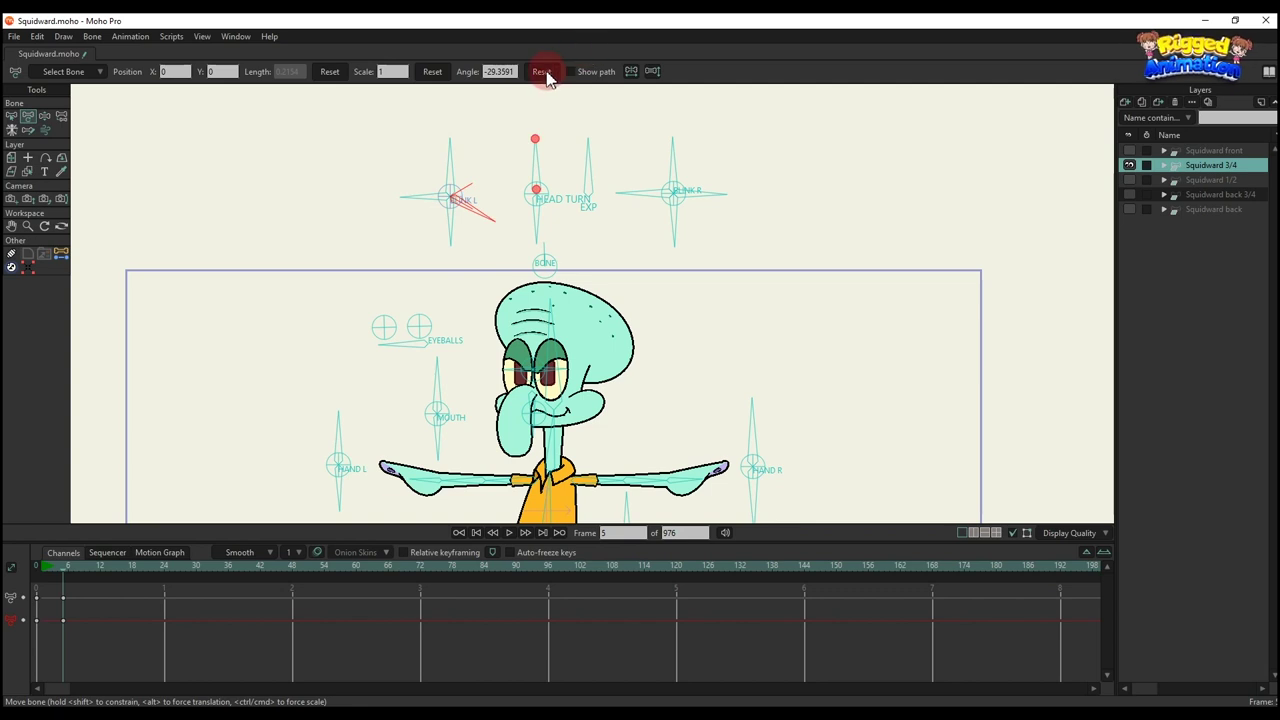
{"action": "left_click", "coordinate": [545, 76]}
- Rotate the BLINK R control in several directions to test its eyelid poses, resetting its angle after each test
{"action": "left_click_drag", "start_coordinate": [650, 112], "coordinate": [648, 254]}
{"action": "left_click", "coordinate": [548, 75]}
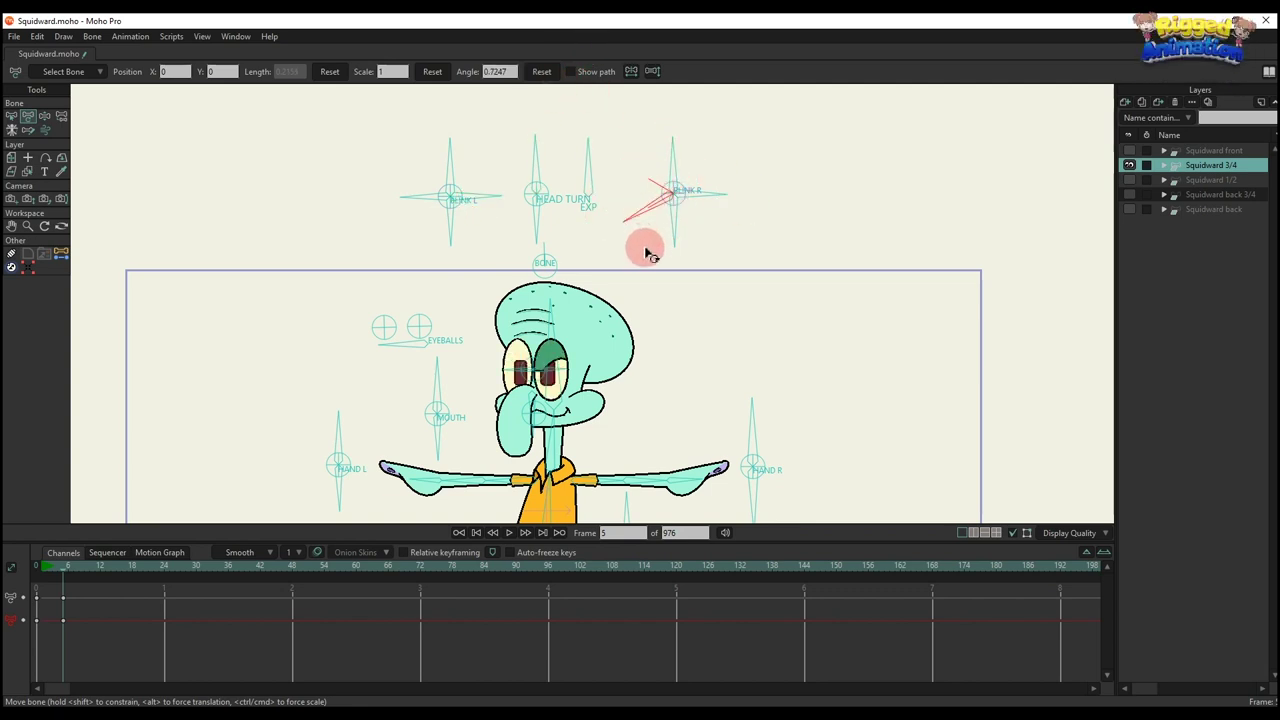
{"action": "left_click", "coordinate": [540, 71]}
{"action": "left_click_drag", "start_coordinate": [668, 192], "coordinate": [697, 262]}
{"action": "left_click", "coordinate": [545, 73]}
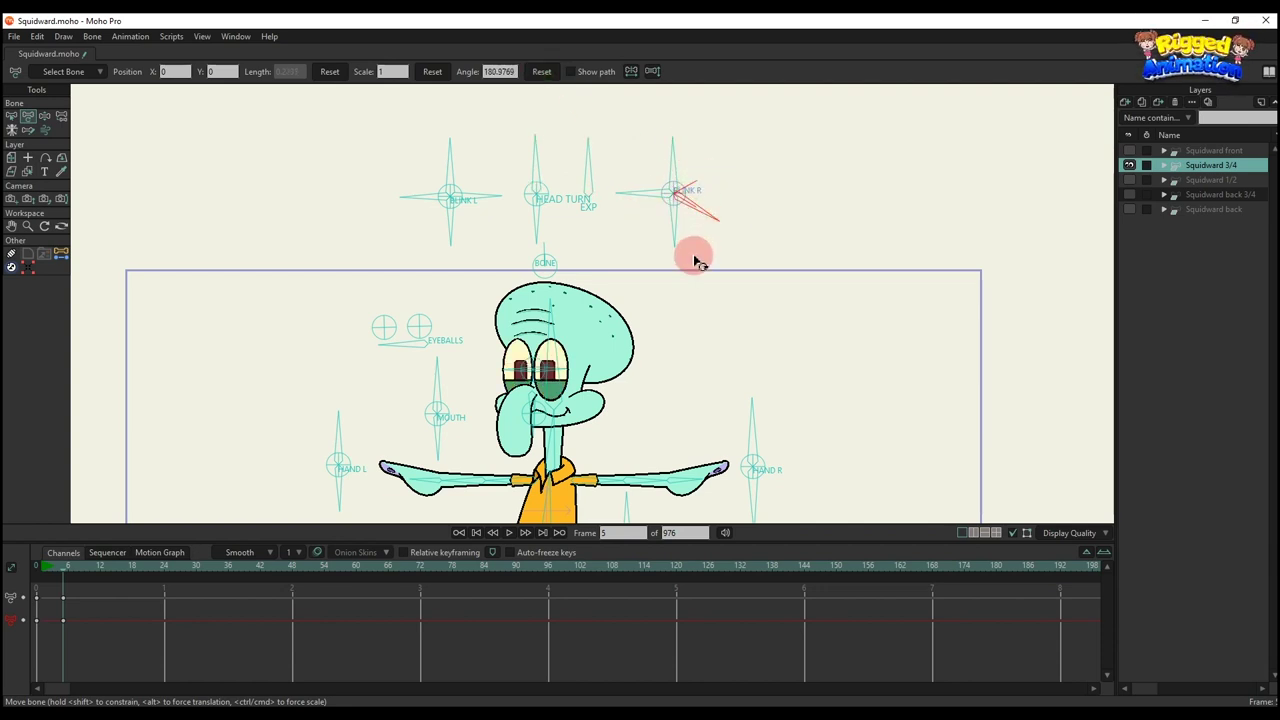
{"action": "left_click", "coordinate": [541, 71]}
- Rotate the EXP control at successive frames from 20 to 90 to test the star, dollar, heart and spiral eyes
{"action": "left_click", "coordinate": [586, 171]}
{"action": "scroll", "coordinate": [590, 172], "scroll_direction": "up", "scroll_amount": 2}
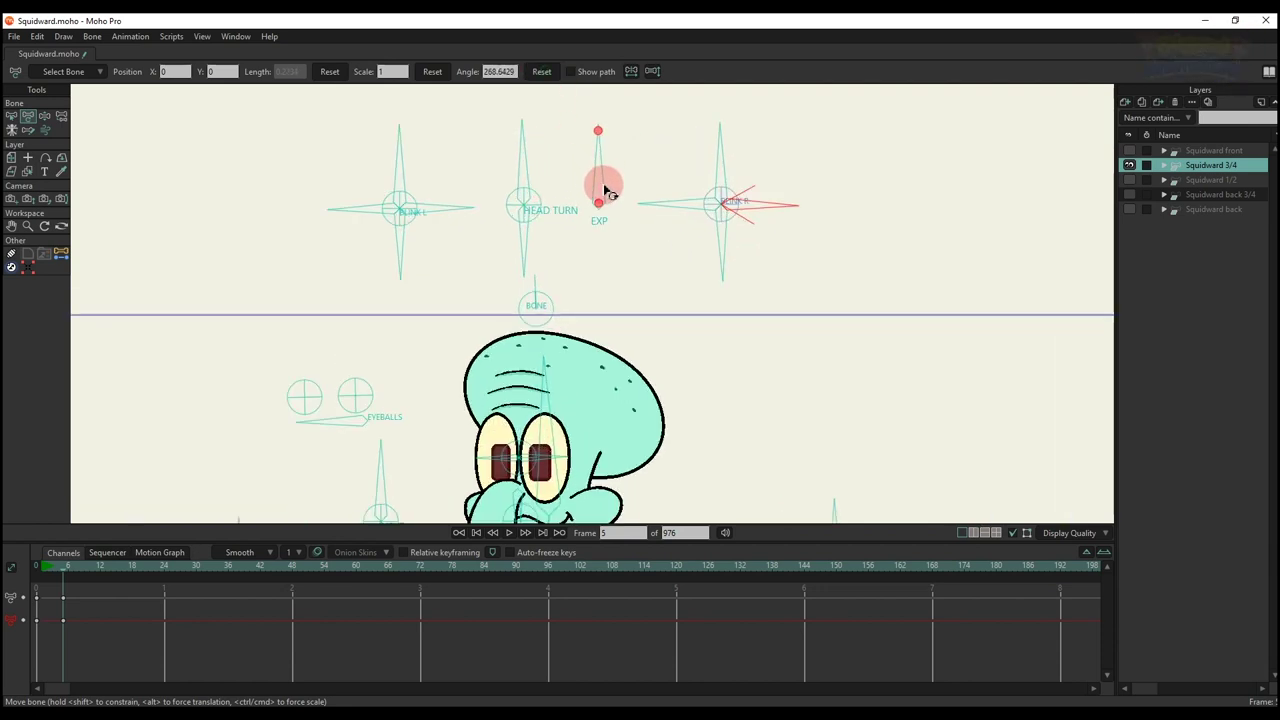
{"action": "scroll", "coordinate": [597, 158], "scroll_direction": "down", "scroll_amount": 2}
{"action": "left_click_drag", "start_coordinate": [594, 163], "coordinate": [584, 154]}
{"action": "left_click_drag", "start_coordinate": [584, 151], "coordinate": [591, 152]}
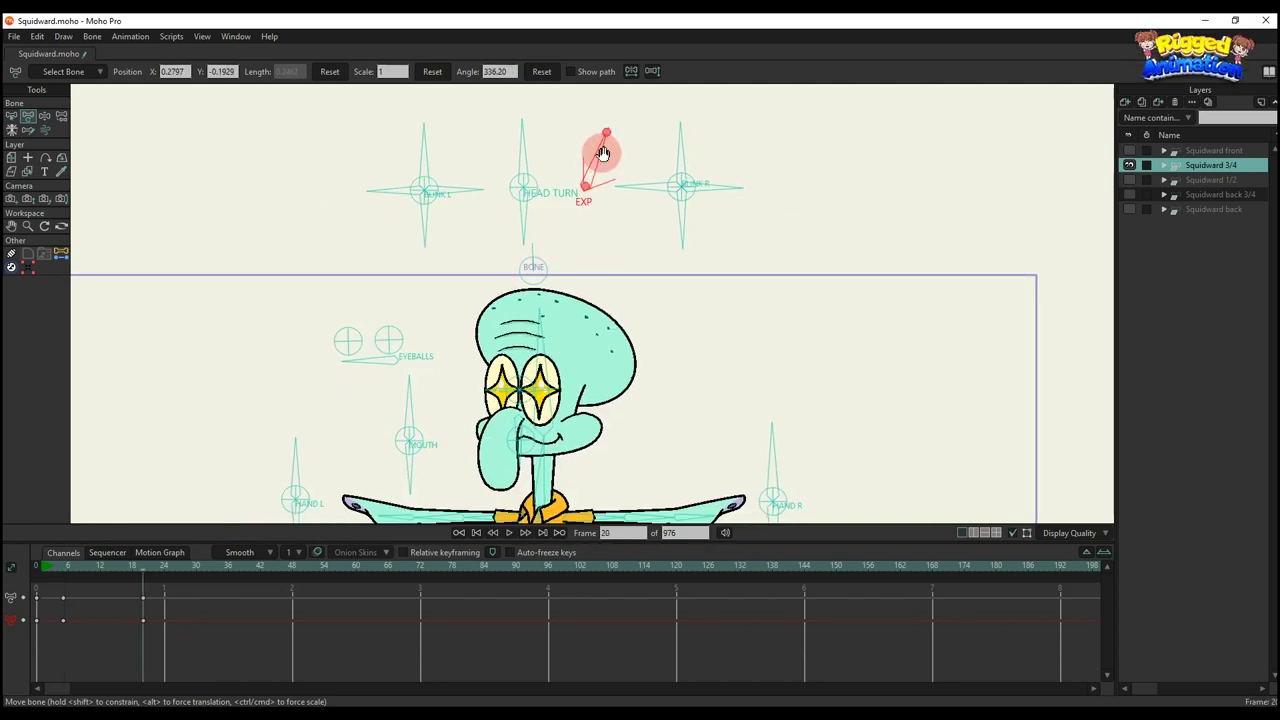
{"action": "key", "text": "space"}
{"action": "key", "text": "space"}
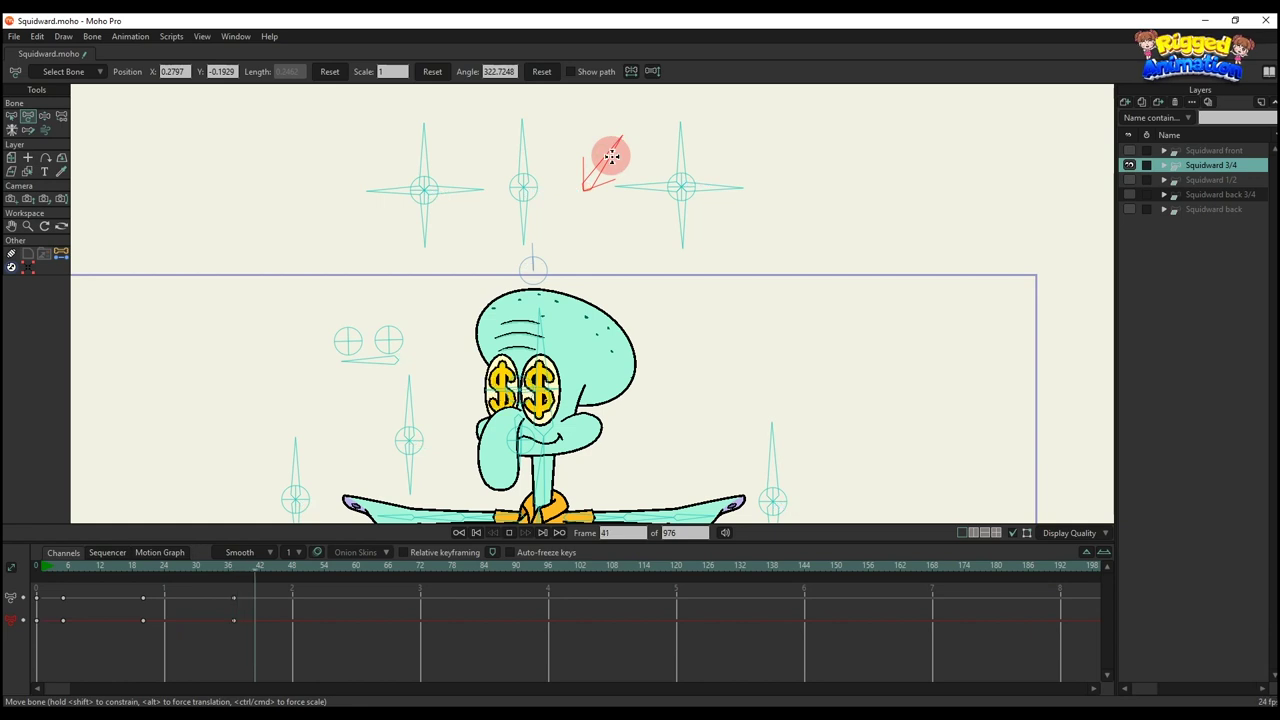
{"action": "key", "text": "space"}
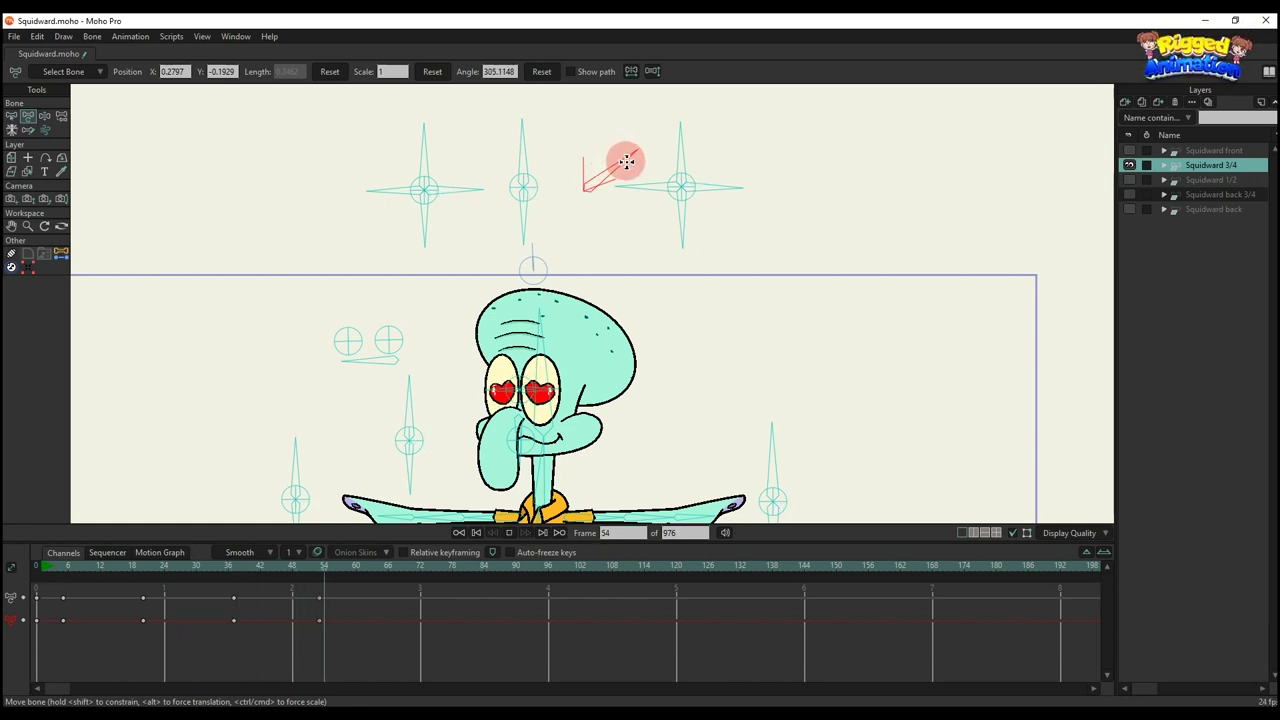
{"action": "key", "text": "space"}
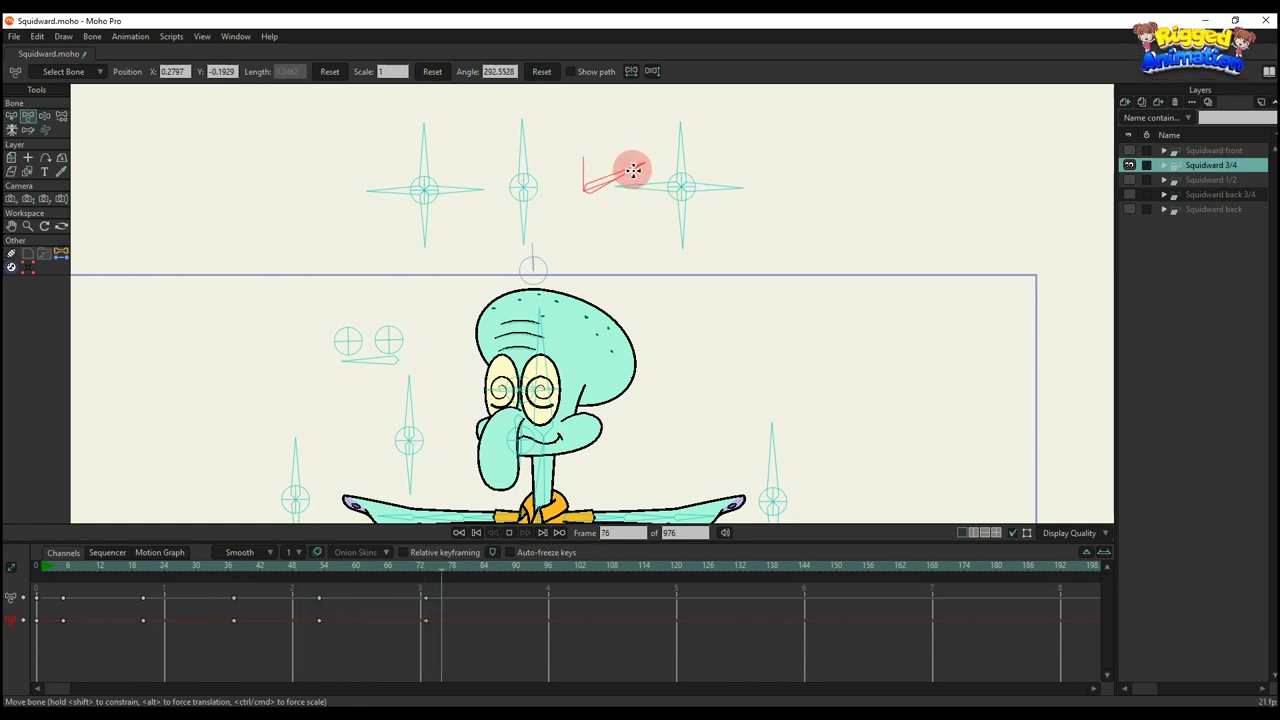
{"action": "left_click_drag", "start_coordinate": [633, 170], "coordinate": [645, 188]}
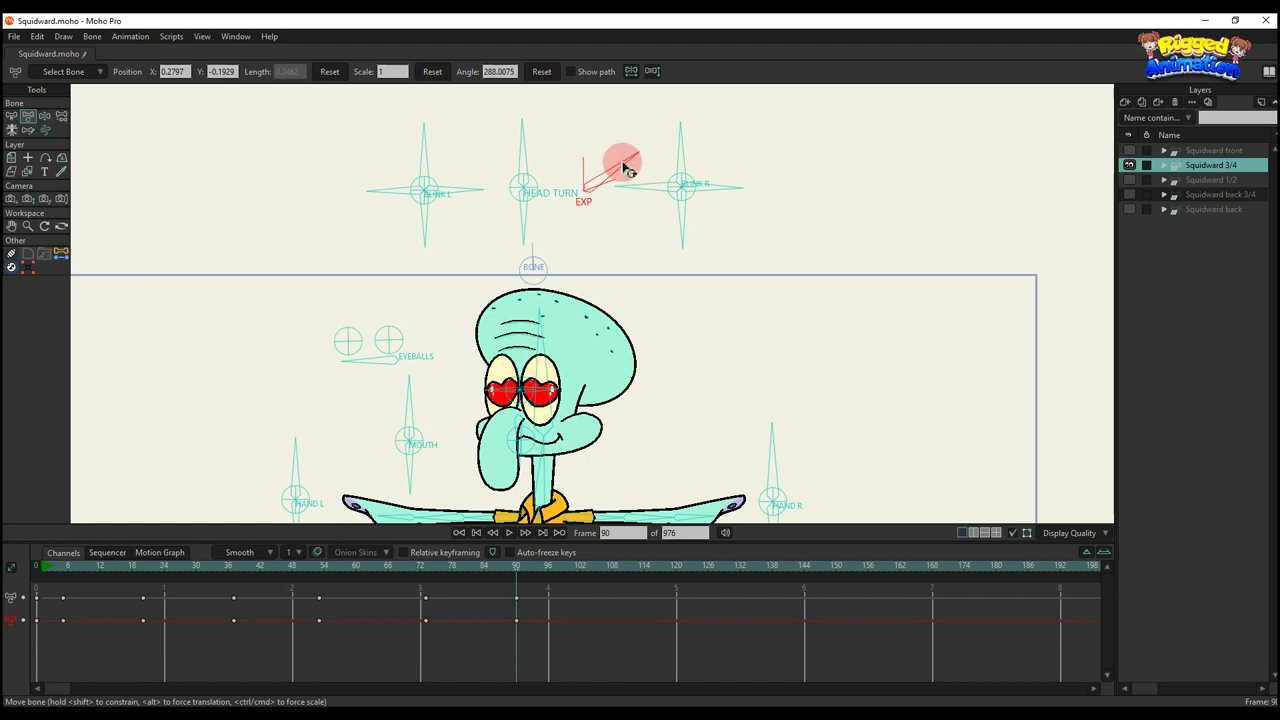
- Rotate the HEAD TURN control to turn the head to the opposite side, then delete all the test keyframes
{"action": "mouse_move", "coordinate": [549, 150]}
{"action": "left_mouse_down"}
{"action": "mouse_move", "coordinate": [537, 143]}
{"action": "mouse_move", "coordinate": [520, 183]}
{"action": "mouse_move", "coordinate": [514, 163]}
{"action": "mouse_move", "coordinate": [563, 148]}
{"action": "left_mouse_up"}
{"action": "key", "text": "space"}
{"action": "key", "text": "space"}
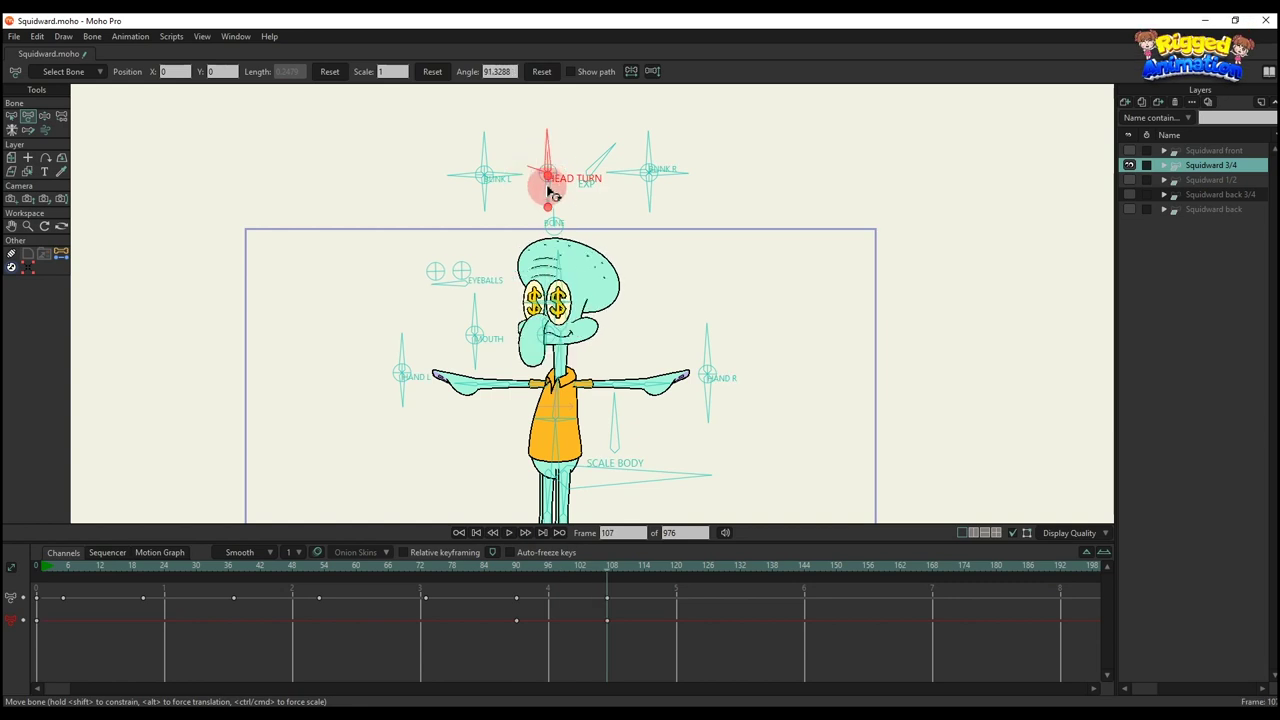
{"action": "left_click_drag", "start_coordinate": [549, 191], "coordinate": [577, 181]}
{"action": "key", "text": "space"}
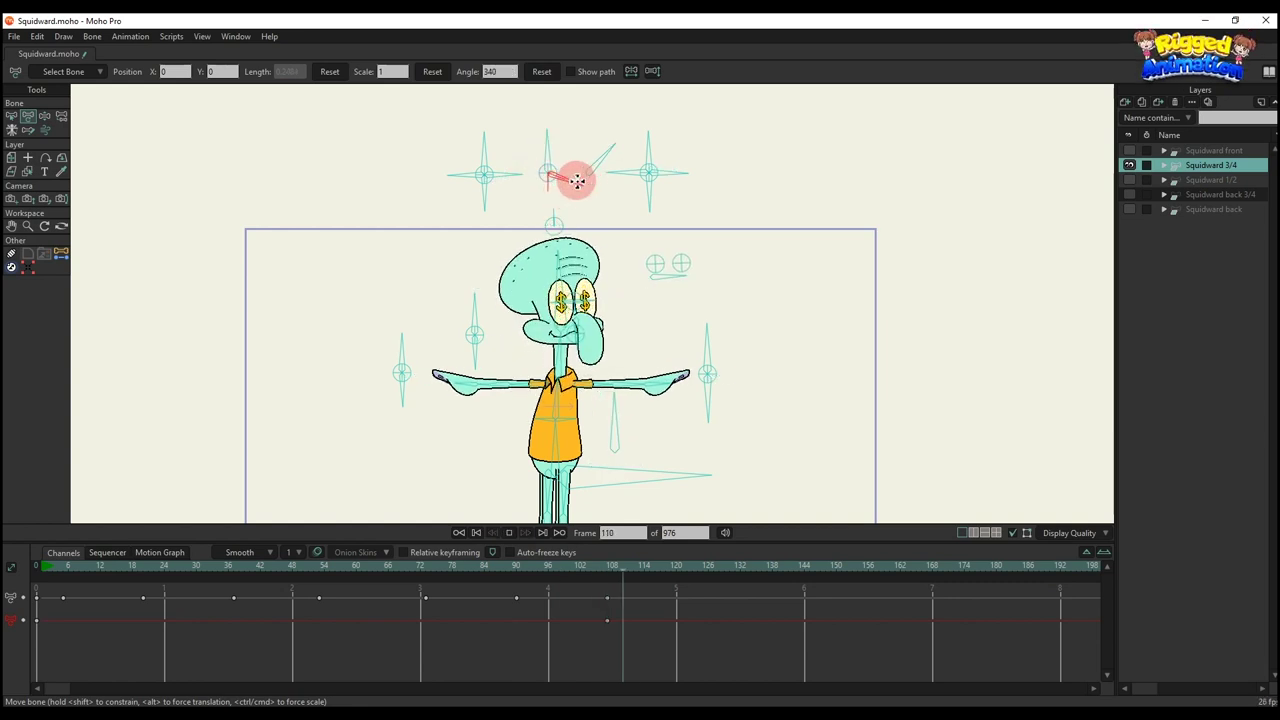
{"action": "left_click_drag", "start_coordinate": [680, 629], "coordinate": [86, 594]}
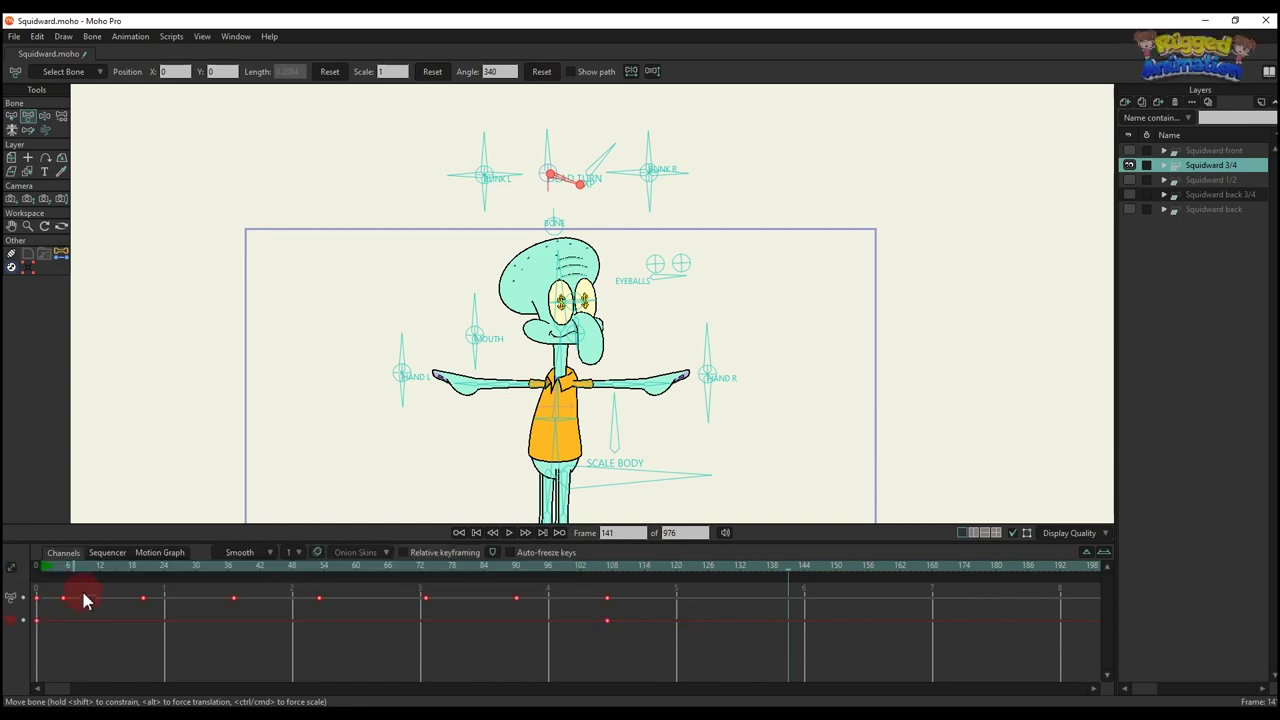
{"action": "key", "text": "Delete"}
- Rotate the MOUTH controls at frame 9 to test the open and clenched-teeth mouth shapes, then delete the test keyframes
{"action": "scroll", "coordinate": [593, 350], "scroll_direction": "up", "scroll_amount": 5}
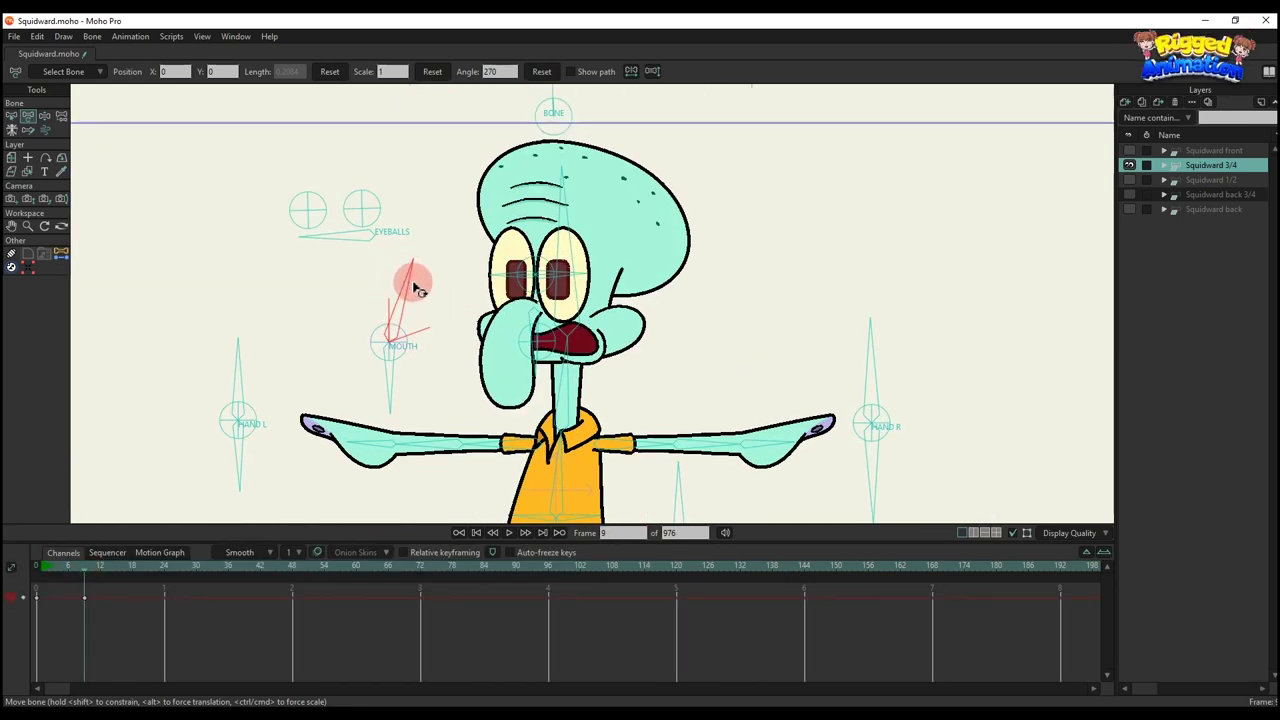
{"action": "mouse_move", "coordinate": [433, 296]}
{"action": "left_mouse_down"}
{"action": "mouse_move", "coordinate": [461, 331]}
{"action": "mouse_move", "coordinate": [450, 302]}
{"action": "mouse_move", "coordinate": [390, 383]}
{"action": "mouse_move", "coordinate": [418, 315]}
{"action": "left_mouse_up"}
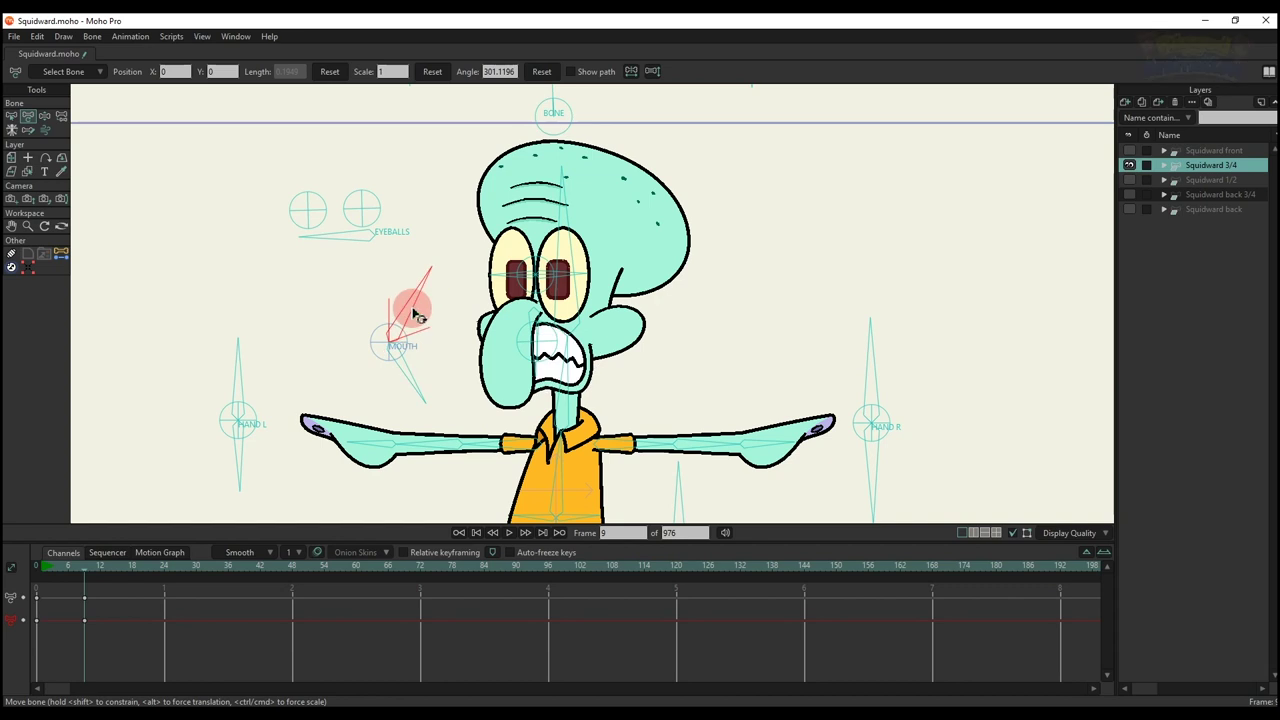
{"action": "left_click_drag", "start_coordinate": [450, 368], "coordinate": [397, 381]}
{"action": "scroll", "coordinate": [452, 336], "scroll_direction": "down", "scroll_amount": 2}
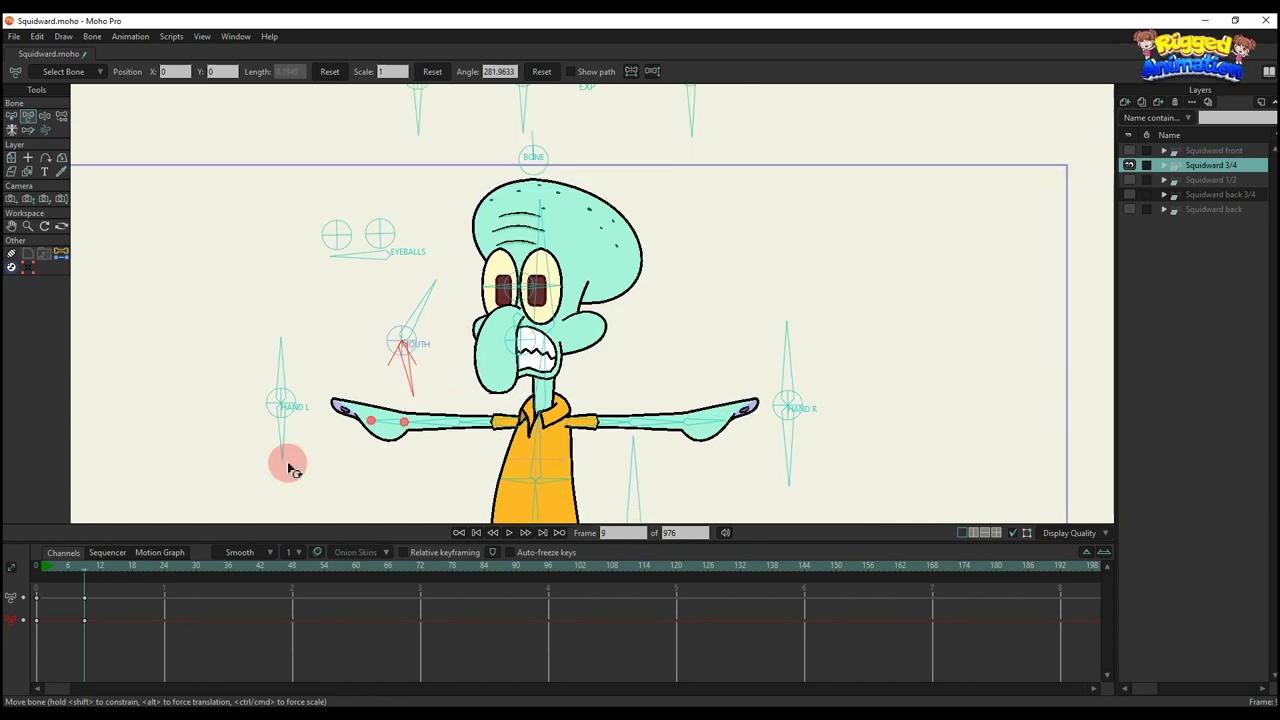
{"action": "left_click_drag", "start_coordinate": [68, 577], "coordinate": [68, 573]}
{"action": "key", "text": "Delete"}
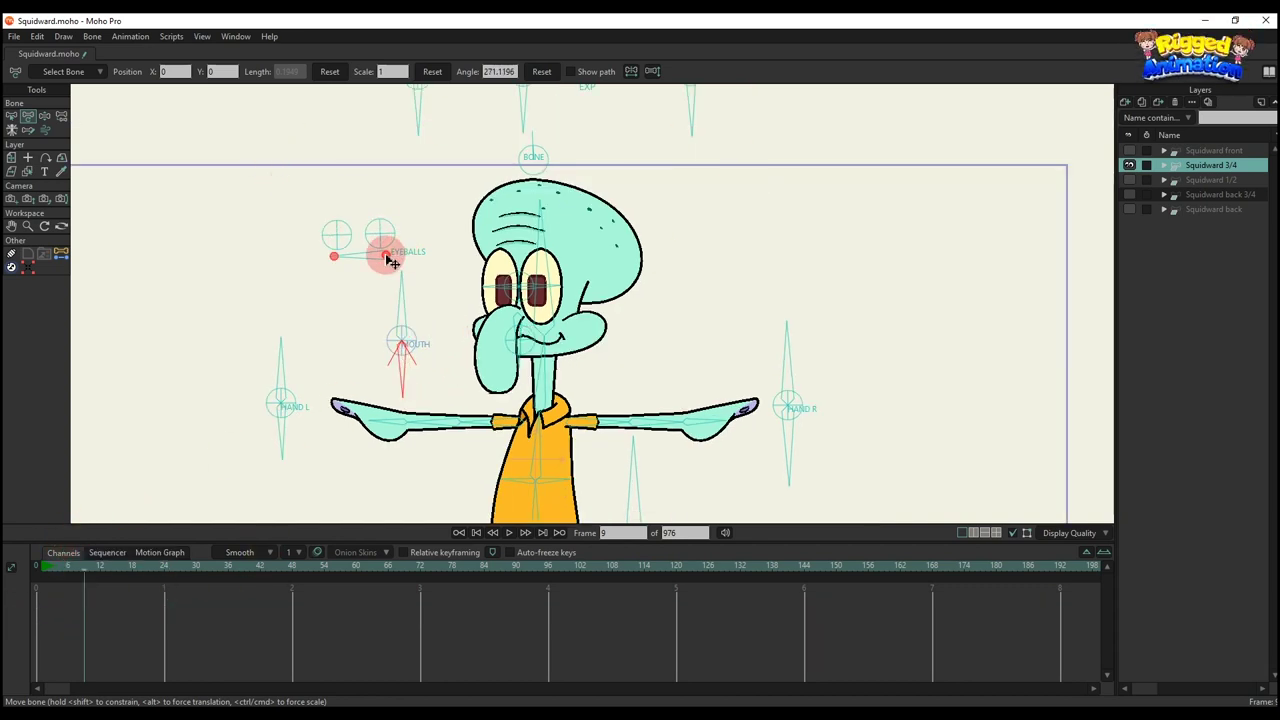
- Move the EYEBALLS control to test the pupils, then delete the test keyframes
{"action": "mouse_move", "coordinate": [392, 262]}
{"action": "left_mouse_down"}
{"action": "mouse_move", "coordinate": [371, 223]}
{"action": "mouse_move", "coordinate": [380, 265]}
{"action": "mouse_move", "coordinate": [371, 234]}
{"action": "mouse_move", "coordinate": [414, 240]}
{"action": "mouse_move", "coordinate": [394, 243]}
{"action": "left_mouse_up"}
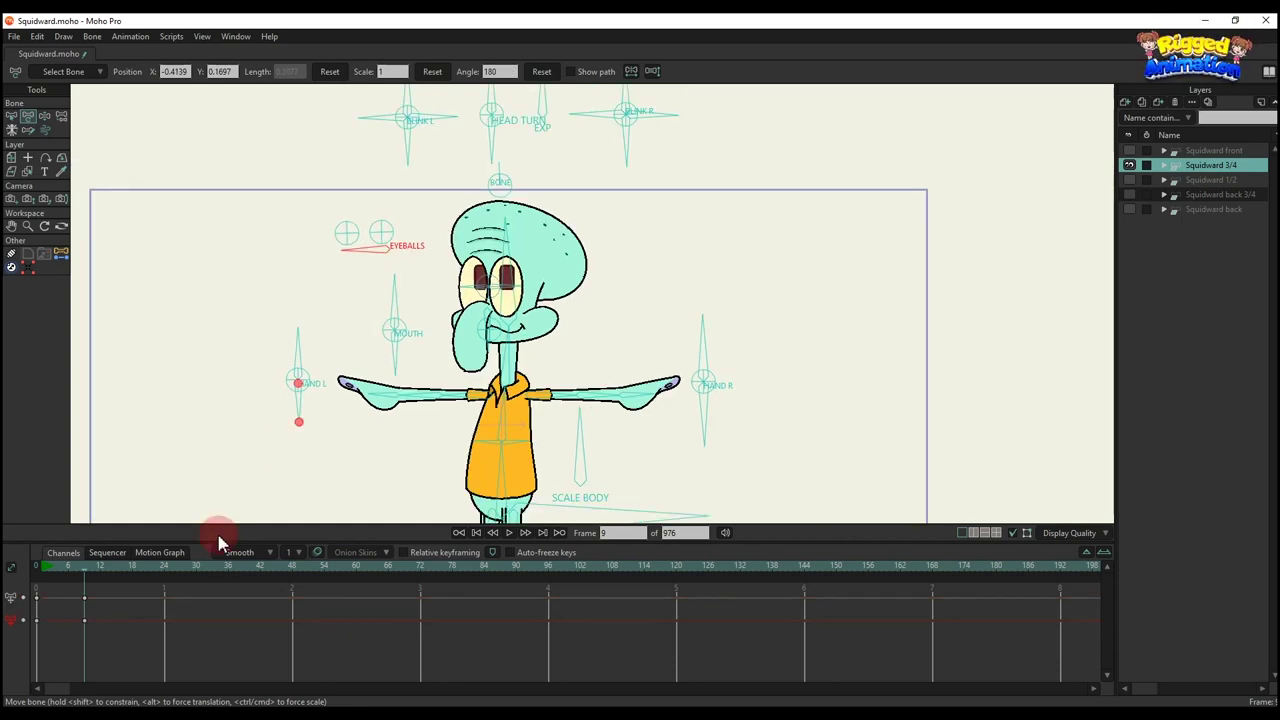
{"action": "left_click_drag", "start_coordinate": [165, 613], "coordinate": [74, 589]}
{"action": "key", "text": "Delete"}
- Rotate the HAND L and HAND R controls to curl both hands, then delete the test keyframes
{"action": "left_click_drag", "start_coordinate": [374, 306], "coordinate": [399, 268]}
{"action": "scroll", "coordinate": [399, 268], "scroll_direction": "up", "scroll_amount": 2}
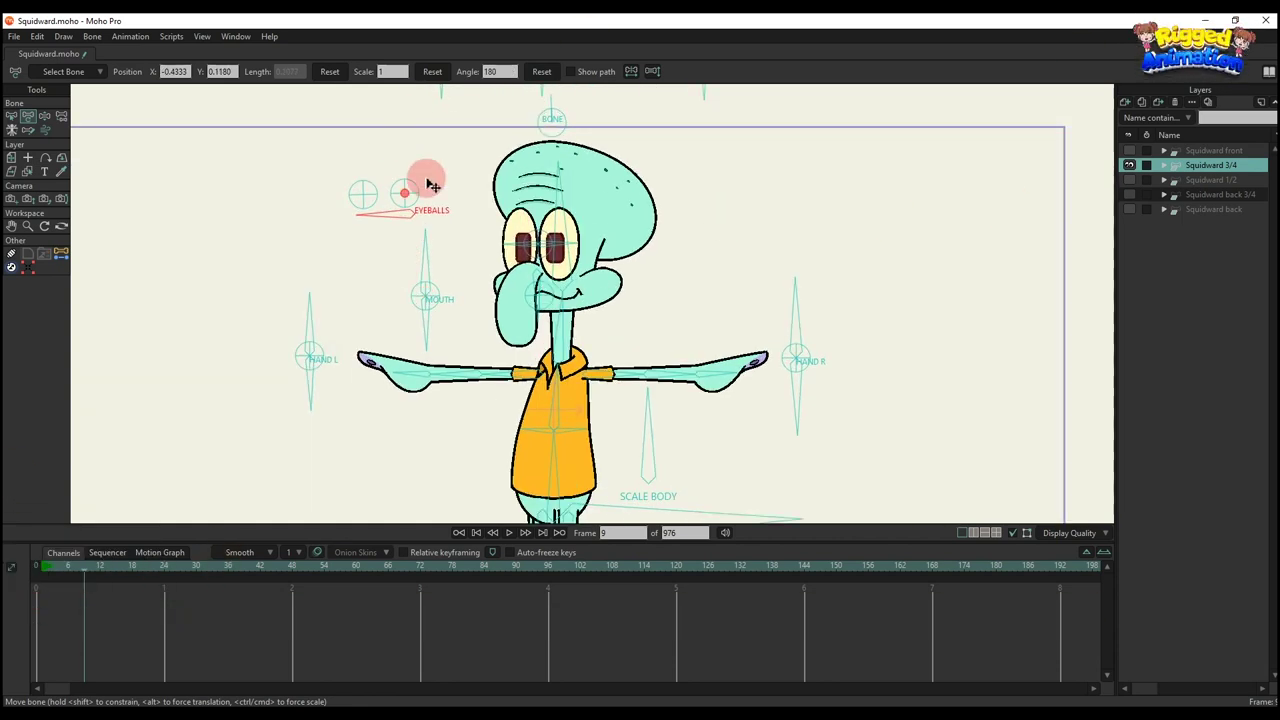
{"action": "scroll", "coordinate": [300, 271], "scroll_direction": "down", "scroll_amount": 1}
{"action": "scroll", "coordinate": [429, 280], "scroll_direction": "up", "scroll_amount": 1}
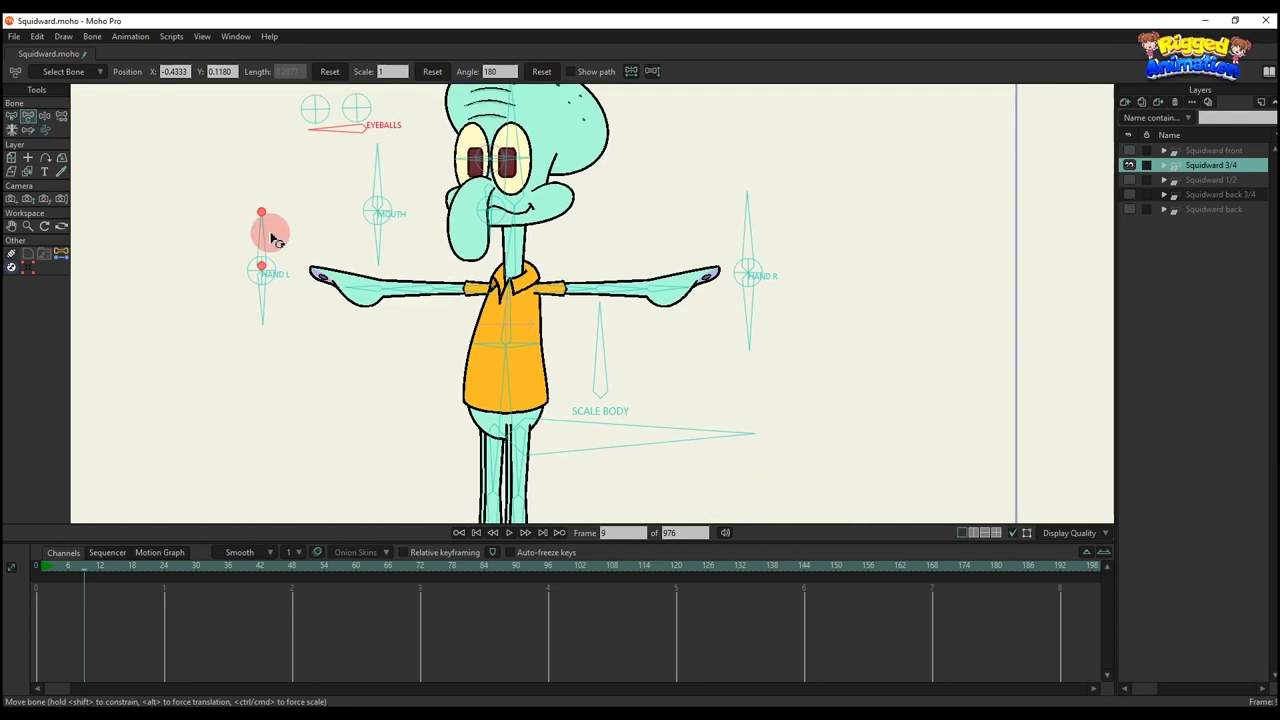
{"action": "left_click_drag", "start_coordinate": [265, 237], "coordinate": [289, 280]}
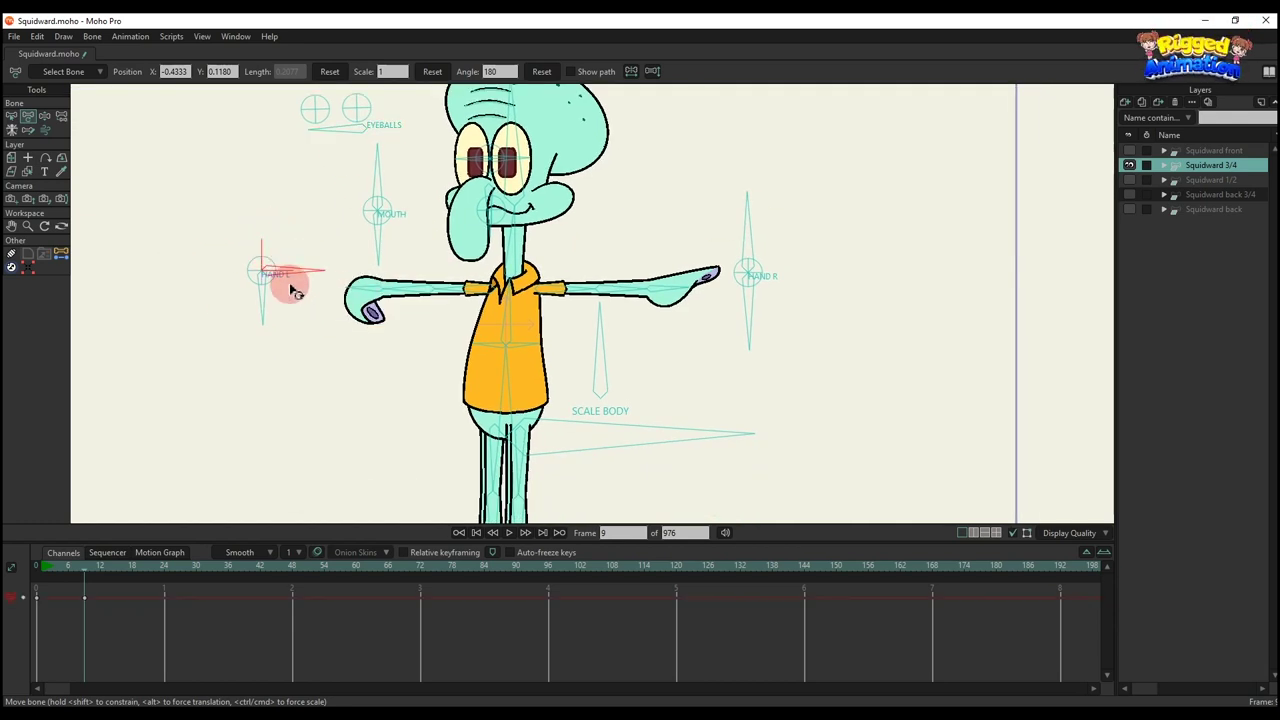
{"action": "left_click", "coordinate": [717, 222]}
{"action": "left_click_drag", "start_coordinate": [717, 222], "coordinate": [697, 291]}
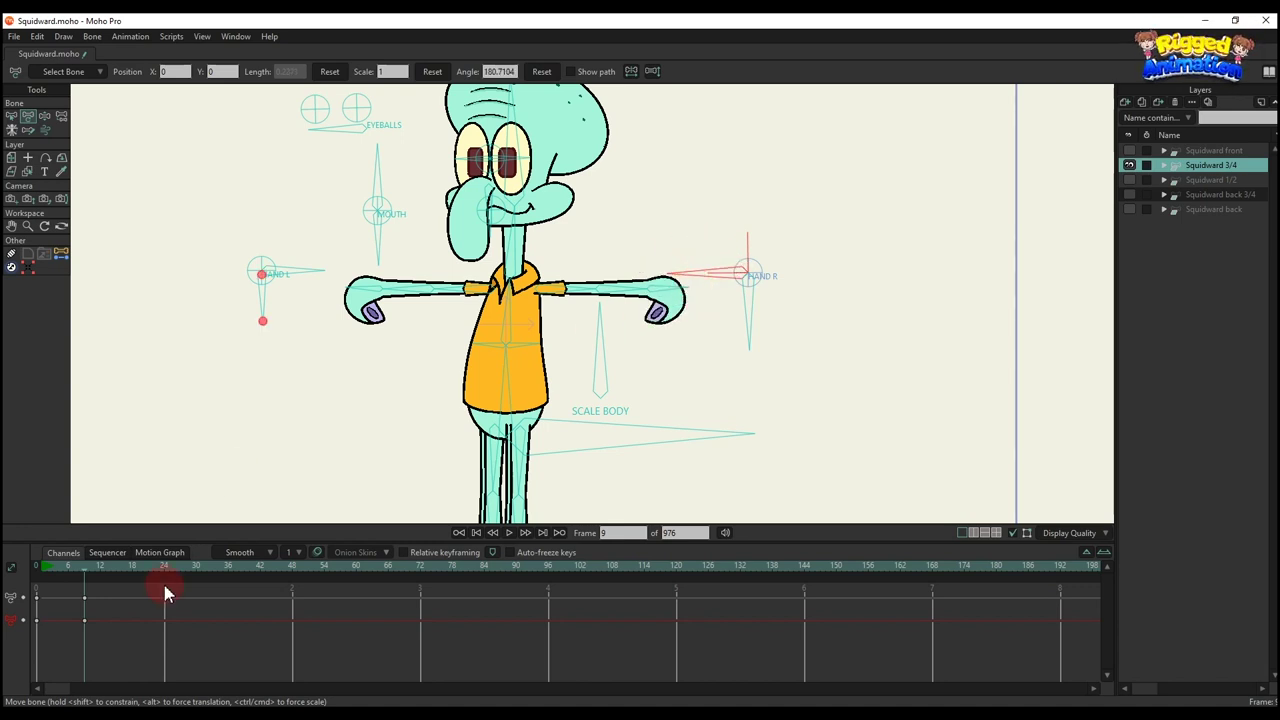
{"action": "left_click_drag", "start_coordinate": [164, 623], "coordinate": [6, 492]}
{"action": "key", "text": "Delete"}
- Rotate the arm bones to bend one arm behind the torso and lower the other one
{"action": "scroll", "coordinate": [406, 294], "scroll_direction": "up", "scroll_amount": 2}
{"action": "left_click_drag", "start_coordinate": [475, 286], "coordinate": [579, 252]}
{"action": "left_click_drag", "start_coordinate": [624, 196], "coordinate": [611, 306]}
{"action": "mouse_move", "coordinate": [503, 294]}
{"action": "left_mouse_down"}
{"action": "mouse_move", "coordinate": [481, 240]}
{"action": "mouse_move", "coordinate": [440, 262]}
{"action": "mouse_move", "coordinate": [500, 288]}
{"action": "left_mouse_up"}
{"action": "left_click_drag", "start_coordinate": [612, 235], "coordinate": [631, 228]}
{"action": "left_click_drag", "start_coordinate": [635, 280], "coordinate": [677, 282]}
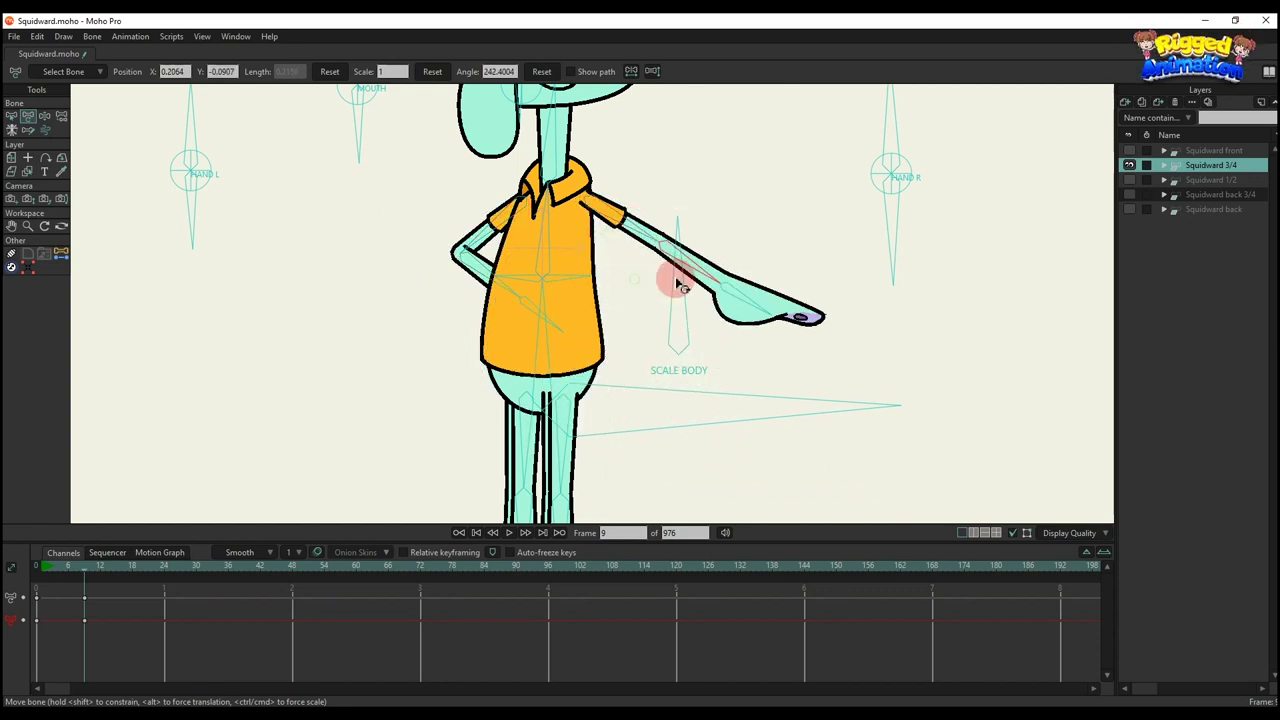
{"action": "scroll", "coordinate": [692, 268], "scroll_direction": "down", "scroll_amount": 2}
- Rotate the hand controls and arm bones to cross the arms over the chest, then delete the test keyframes
{"action": "left_click_drag", "start_coordinate": [763, 253], "coordinate": [808, 232]}
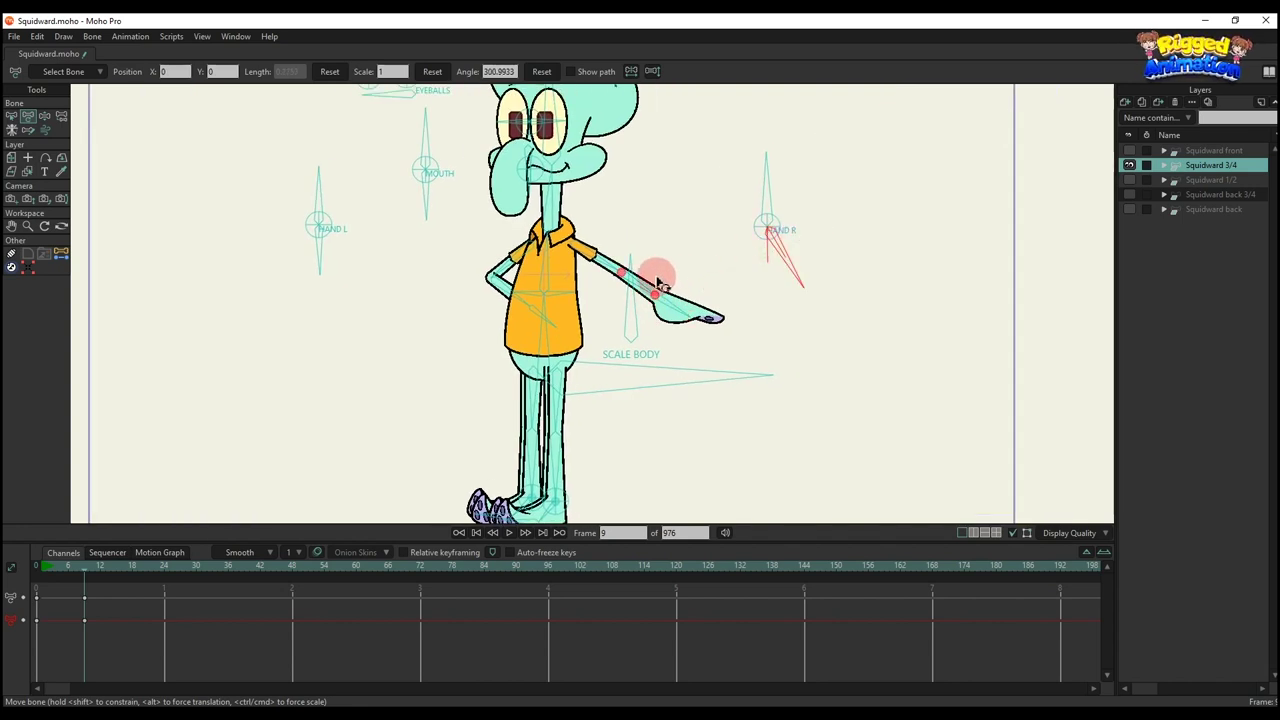
{"action": "scroll", "coordinate": [658, 283], "scroll_direction": "up", "scroll_amount": 1}
{"action": "left_click_drag", "start_coordinate": [617, 297], "coordinate": [664, 306]}
{"action": "left_click_drag", "start_coordinate": [812, 250], "coordinate": [654, 292]}
{"action": "left_click_drag", "start_coordinate": [433, 292], "coordinate": [404, 293]}
{"action": "left_click_drag", "start_coordinate": [588, 252], "coordinate": [582, 288]}
{"action": "left_click_drag", "start_coordinate": [176, 240], "coordinate": [130, 225]}
{"action": "left_click_drag", "start_coordinate": [350, 310], "coordinate": [440, 255]}
{"action": "scroll", "coordinate": [444, 258], "scroll_direction": "down", "scroll_amount": 3}
{"action": "left_click", "coordinate": [584, 272]}
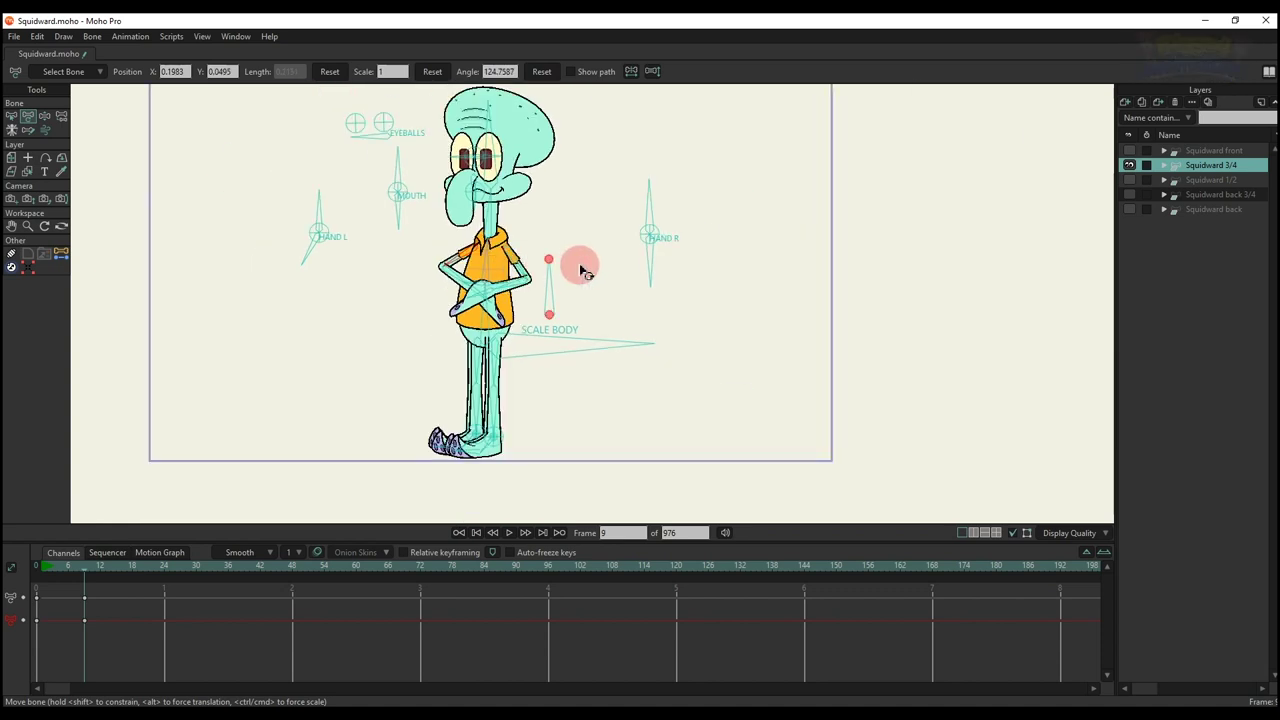
{"action": "left_click_drag", "start_coordinate": [184, 608], "coordinate": [5, 494]}
{"action": "key", "text": "Delete"}
- Test the body by rotating the SCALE BODY control, resetting its angle, and bending the torso bones
{"action": "scroll", "coordinate": [564, 285], "scroll_direction": "down", "scroll_amount": 2}
{"action": "left_click_drag", "start_coordinate": [562, 283], "coordinate": [478, 308]}
{"action": "scroll", "coordinate": [526, 279], "scroll_direction": "up", "scroll_amount": 2}
{"action": "left_click", "coordinate": [538, 73]}
{"action": "scroll", "coordinate": [481, 271], "scroll_direction": "up", "scroll_amount": 2}
{"action": "scroll", "coordinate": [481, 250], "scroll_direction": "down", "scroll_amount": 2}
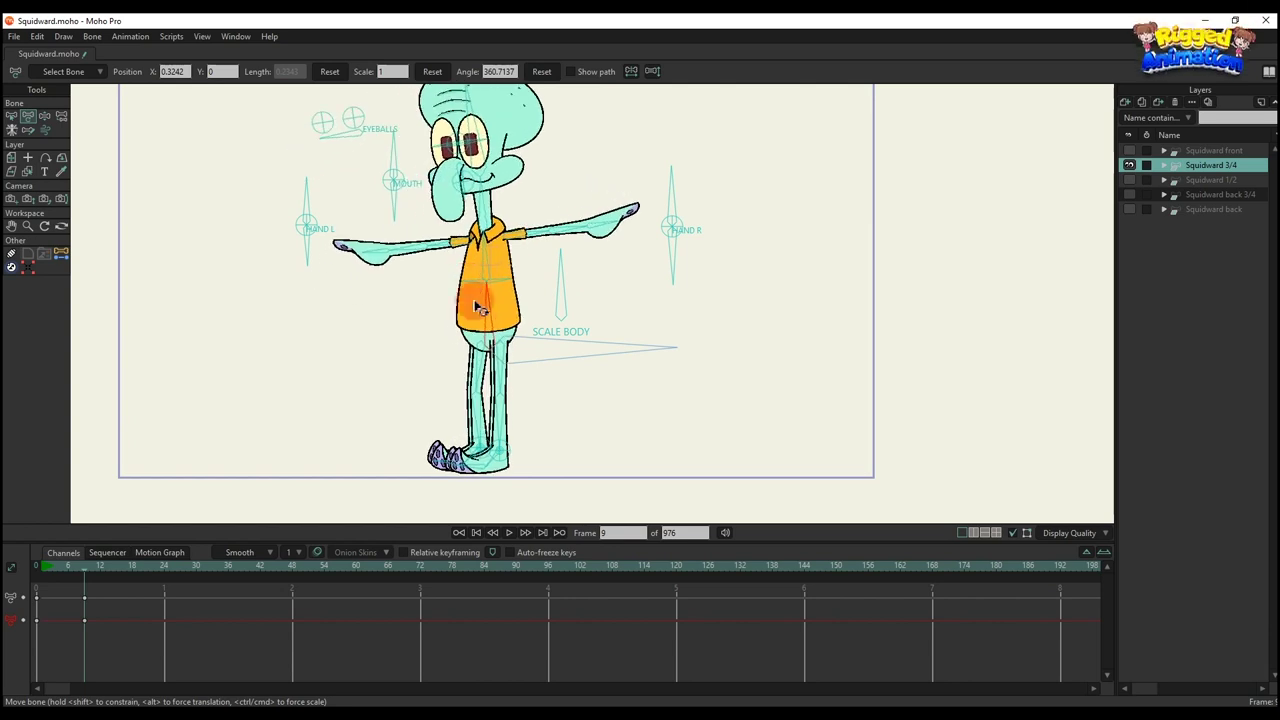
- Move the foot bones to bend the knees and test the legs, then delete the test keyframes
{"action": "scroll", "coordinate": [478, 308], "scroll_direction": "up", "scroll_amount": 2}
{"action": "mouse_move", "coordinate": [514, 409]}
{"action": "left_mouse_down"}
{"action": "mouse_move", "coordinate": [523, 380]}
{"action": "mouse_move", "coordinate": [580, 397]}
{"action": "mouse_move", "coordinate": [700, 374]}
{"action": "mouse_move", "coordinate": [510, 350]}
{"action": "mouse_move", "coordinate": [571, 417]}
{"action": "mouse_move", "coordinate": [526, 429]}
{"action": "mouse_move", "coordinate": [471, 357]}
{"action": "mouse_move", "coordinate": [520, 423]}
{"action": "mouse_move", "coordinate": [420, 343]}
{"action": "mouse_move", "coordinate": [426, 314]}
{"action": "mouse_move", "coordinate": [417, 363]}
{"action": "mouse_move", "coordinate": [512, 405]}
{"action": "left_mouse_up"}
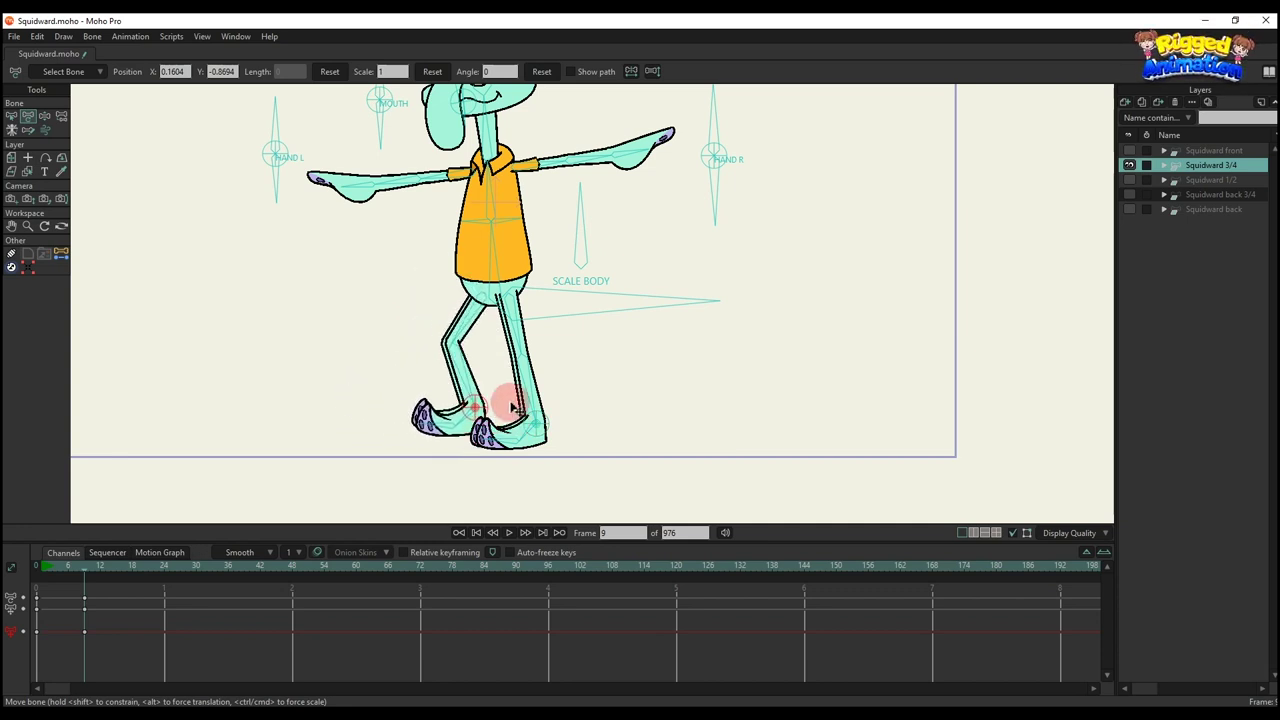
{"action": "left_click_drag", "start_coordinate": [588, 383], "coordinate": [557, 364]}
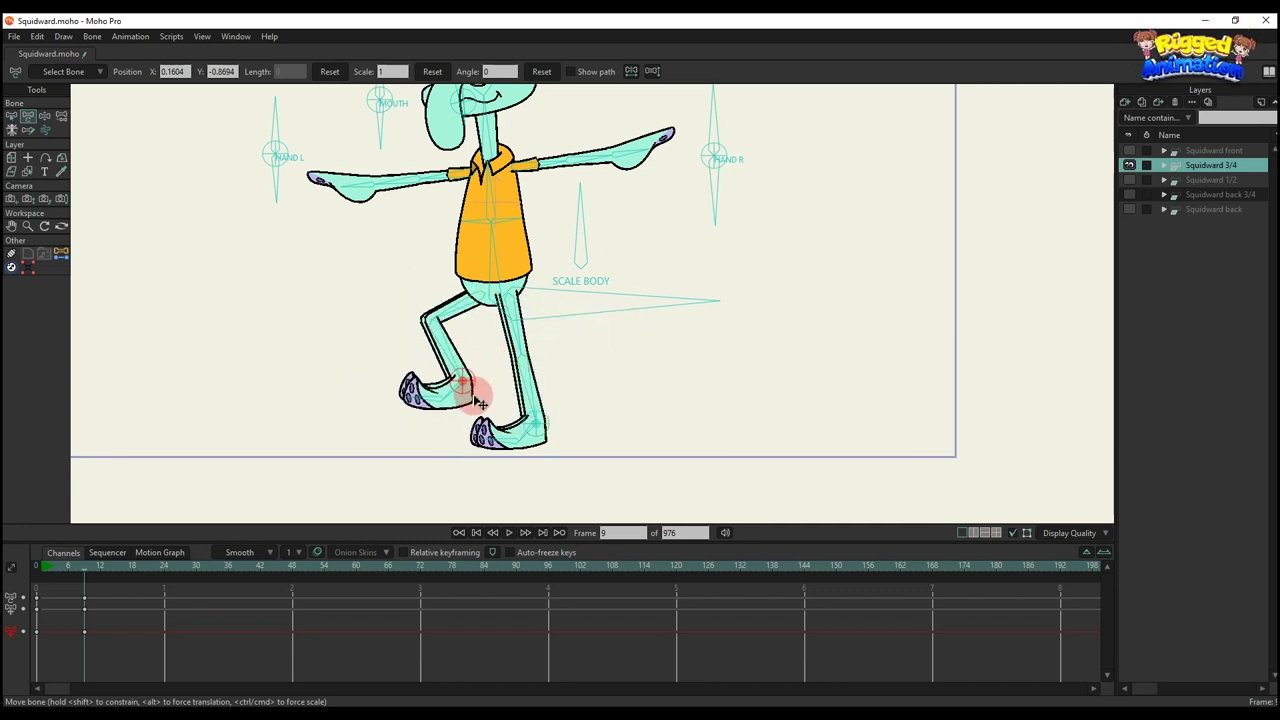
{"action": "left_click_drag", "start_coordinate": [475, 401], "coordinate": [472, 438]}
{"action": "left_click_drag", "start_coordinate": [171, 648], "coordinate": [3, 530]}
{"action": "key", "text": "Delete"}
- Open the Actions window, insert the WALK action as a reference on the mainline at frame 9, and play it
{"action": "scroll", "coordinate": [566, 325], "scroll_direction": "down", "scroll_amount": 3}
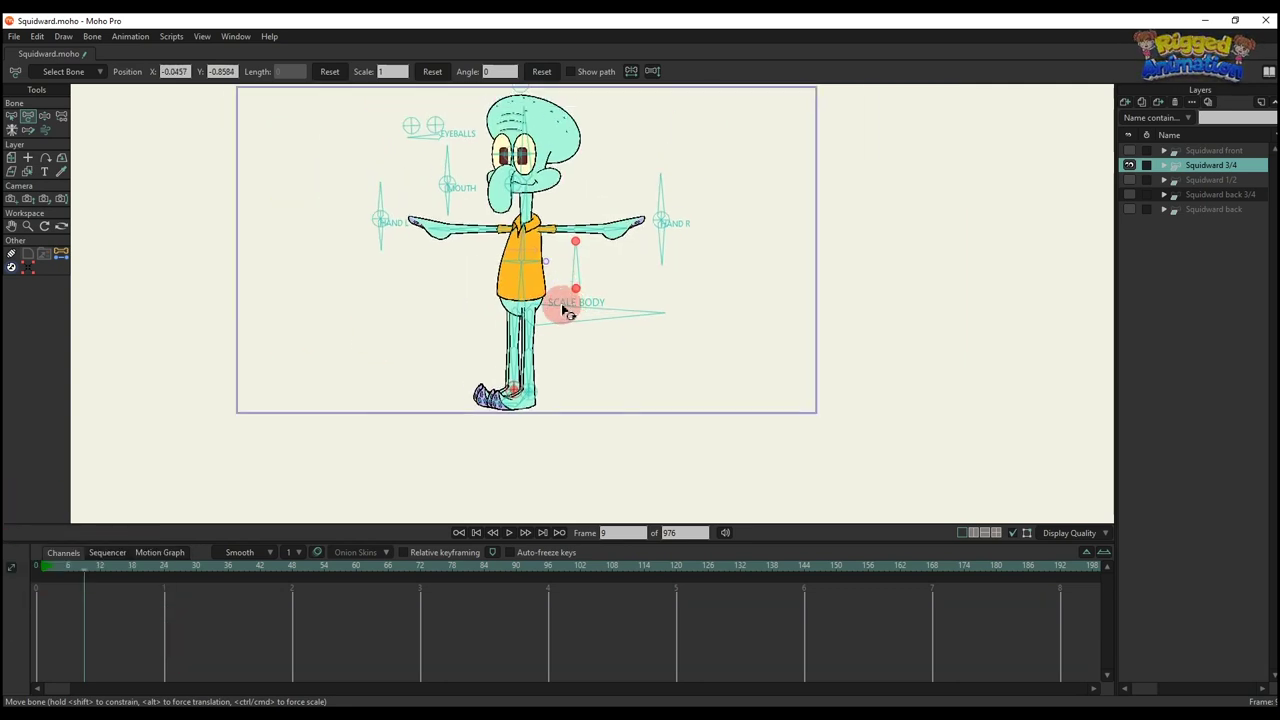
{"action": "scroll", "coordinate": [563, 311], "scroll_direction": "down", "scroll_amount": 2}
{"action": "key", "text": "ctrl+shift+a"}
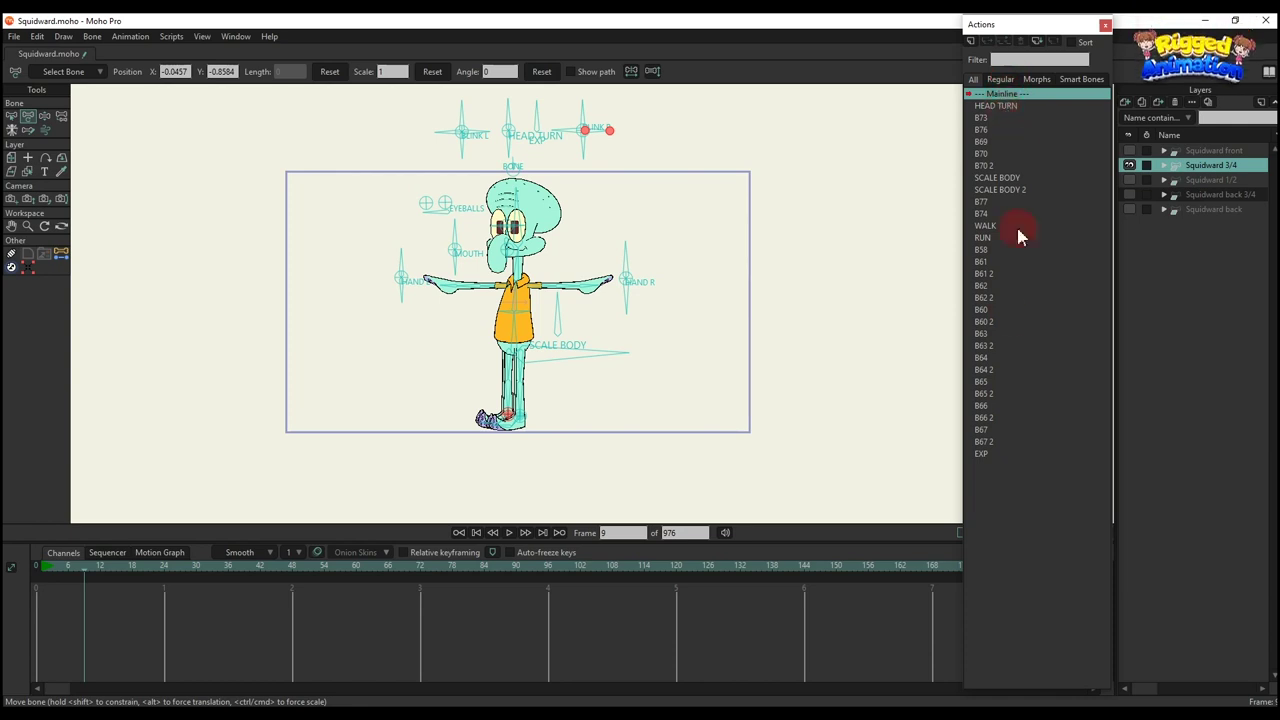
{"action": "left_click", "coordinate": [988, 227]}
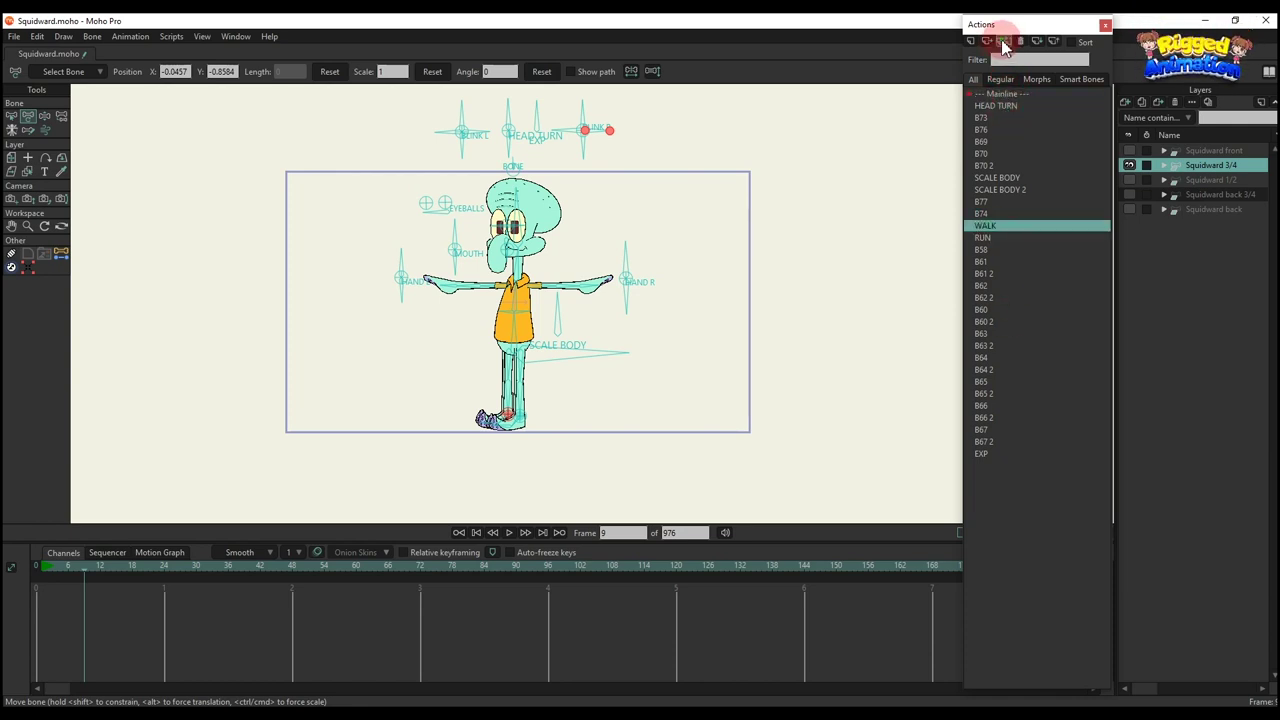
{"action": "left_click", "coordinate": [1004, 44]}
{"action": "scroll", "coordinate": [669, 297], "scroll_direction": "up", "scroll_amount": 1}
{"action": "scroll", "coordinate": [669, 297], "scroll_direction": "down", "scroll_amount": 1}
{"action": "key", "text": "space"}
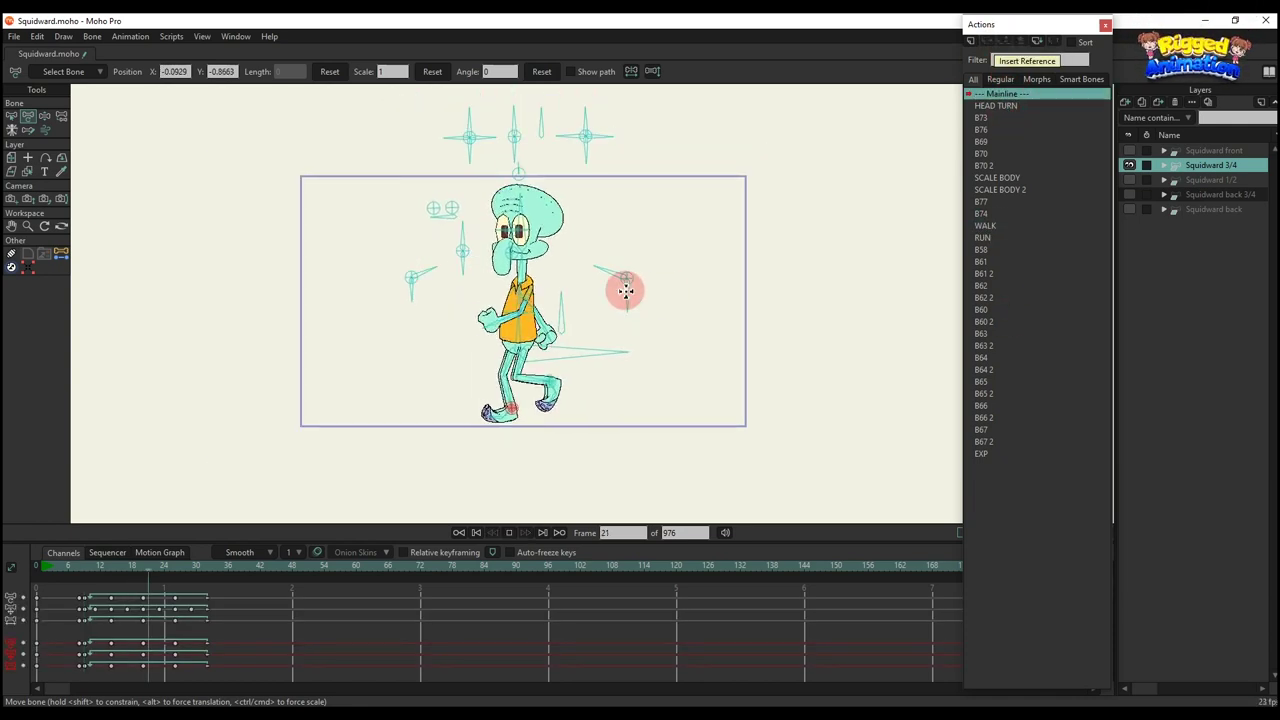
{"action": "scroll", "coordinate": [591, 265], "scroll_direction": "up", "scroll_amount": 2}
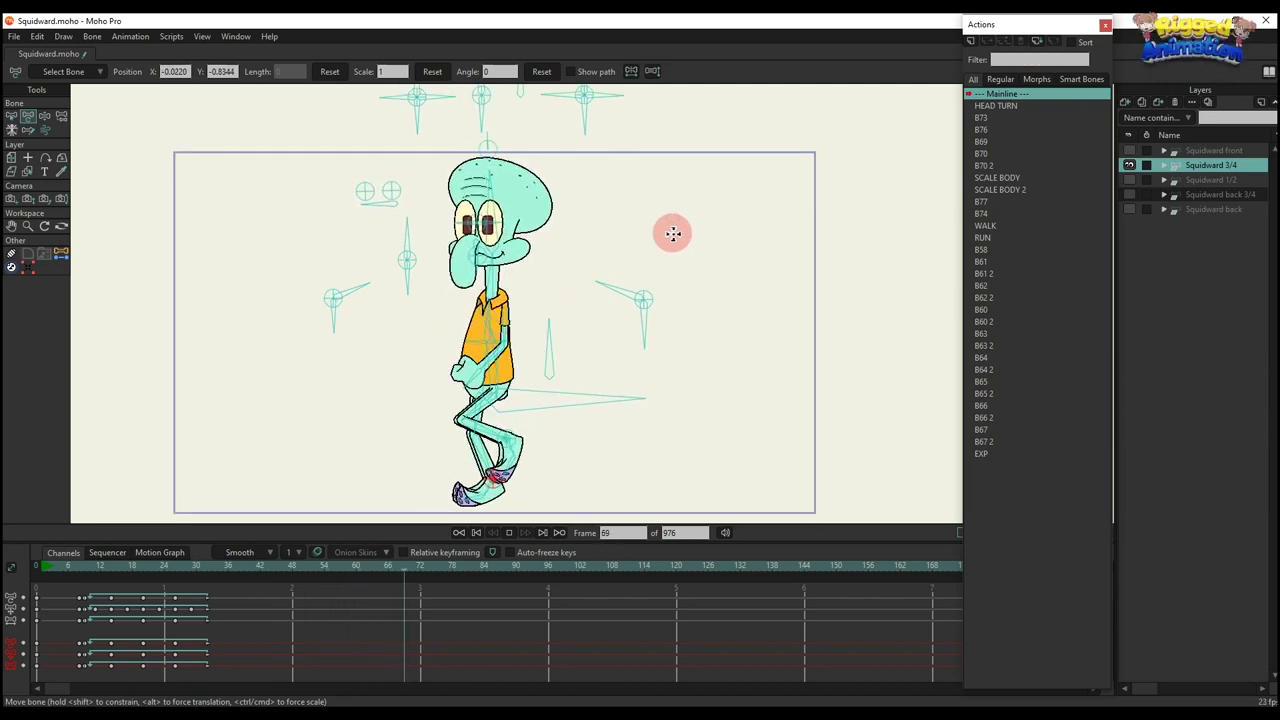
- Insert the RUN action as a reference on the mainline at frame 82 and play it, then delete all walk and run keyframes
{"action": "key", "text": "space"}
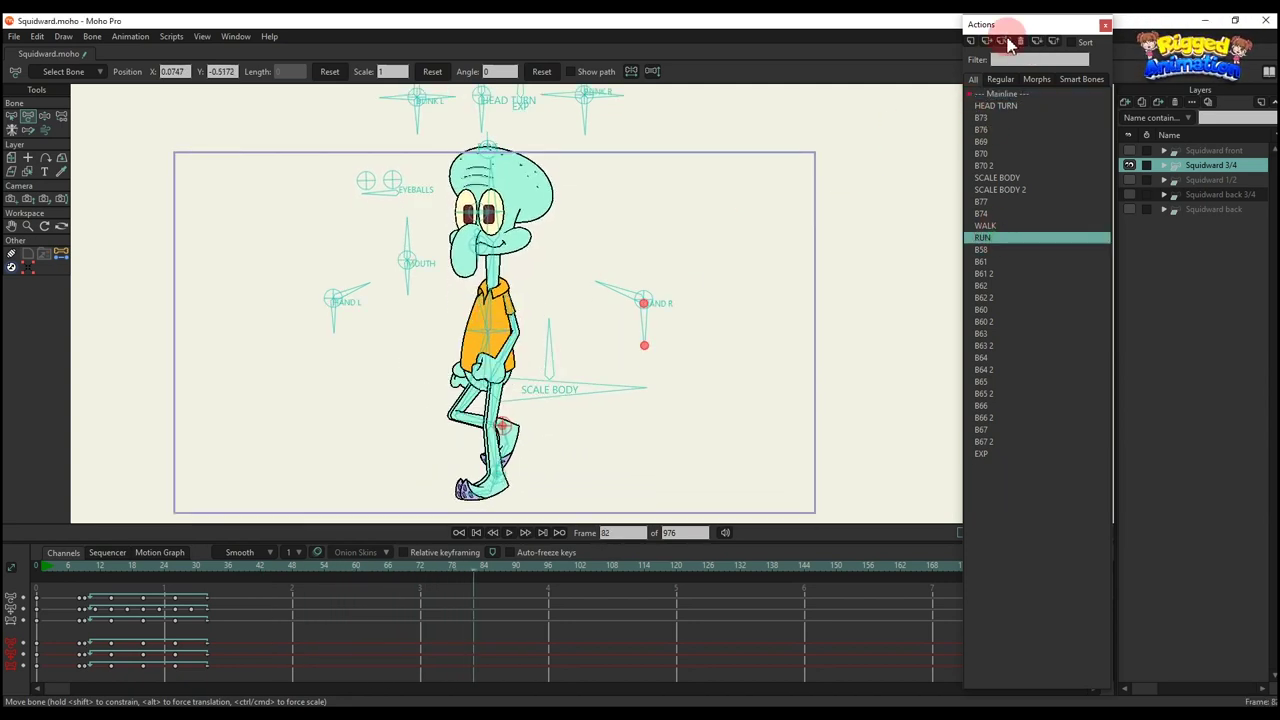
{"action": "left_click", "coordinate": [1003, 41]}
{"action": "key", "text": "space"}
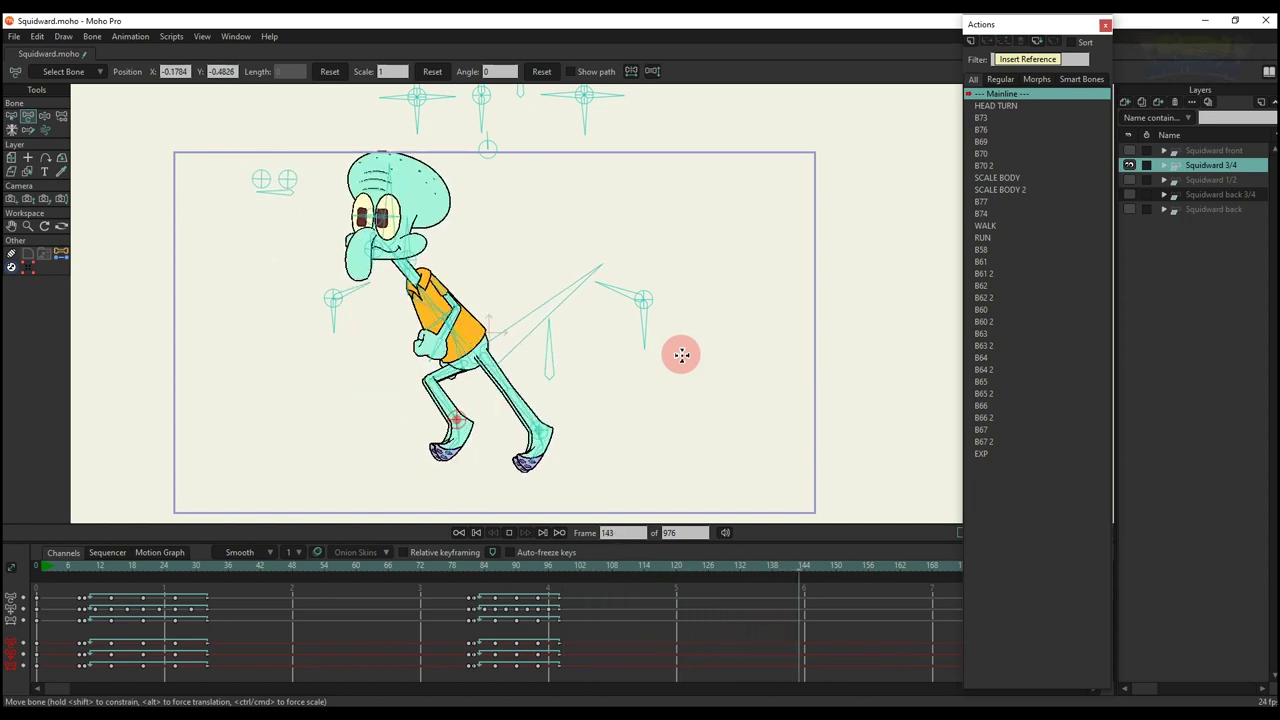
{"action": "scroll", "coordinate": [681, 355], "scroll_direction": "down", "scroll_amount": 1}
{"action": "key", "text": "space"}
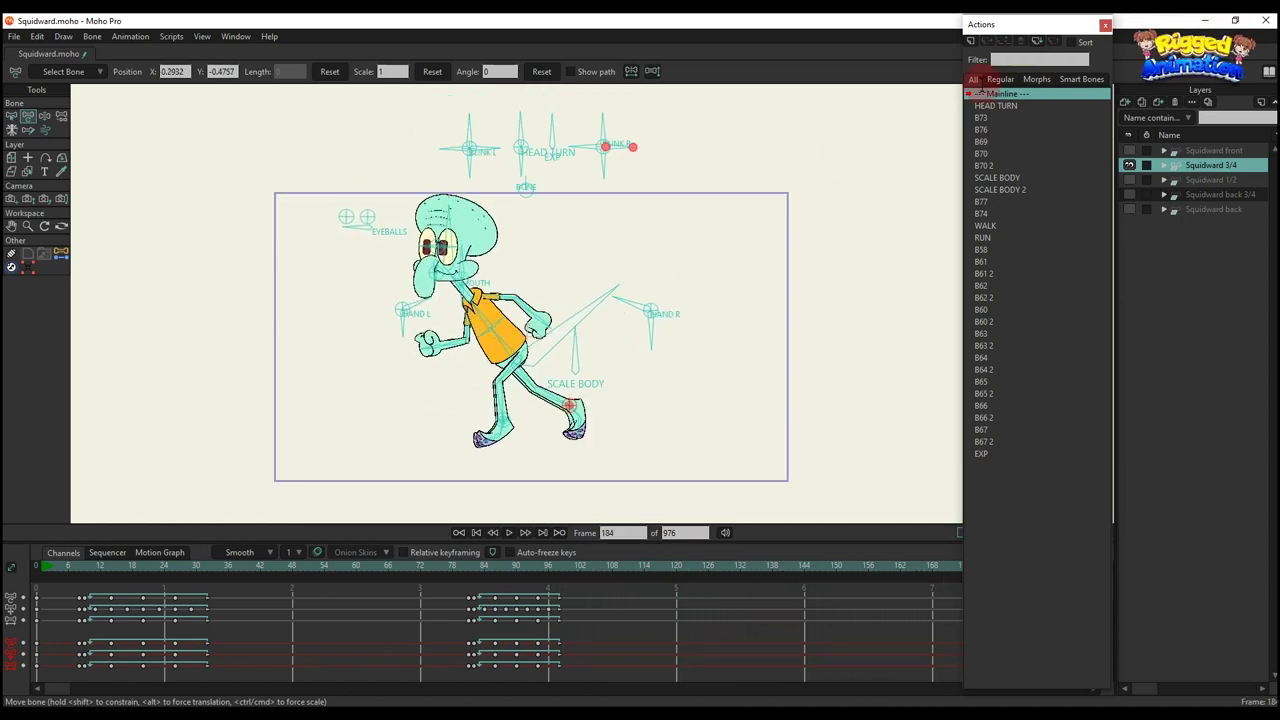
{"action": "left_click_drag", "start_coordinate": [652, 668], "coordinate": [26, 537]}
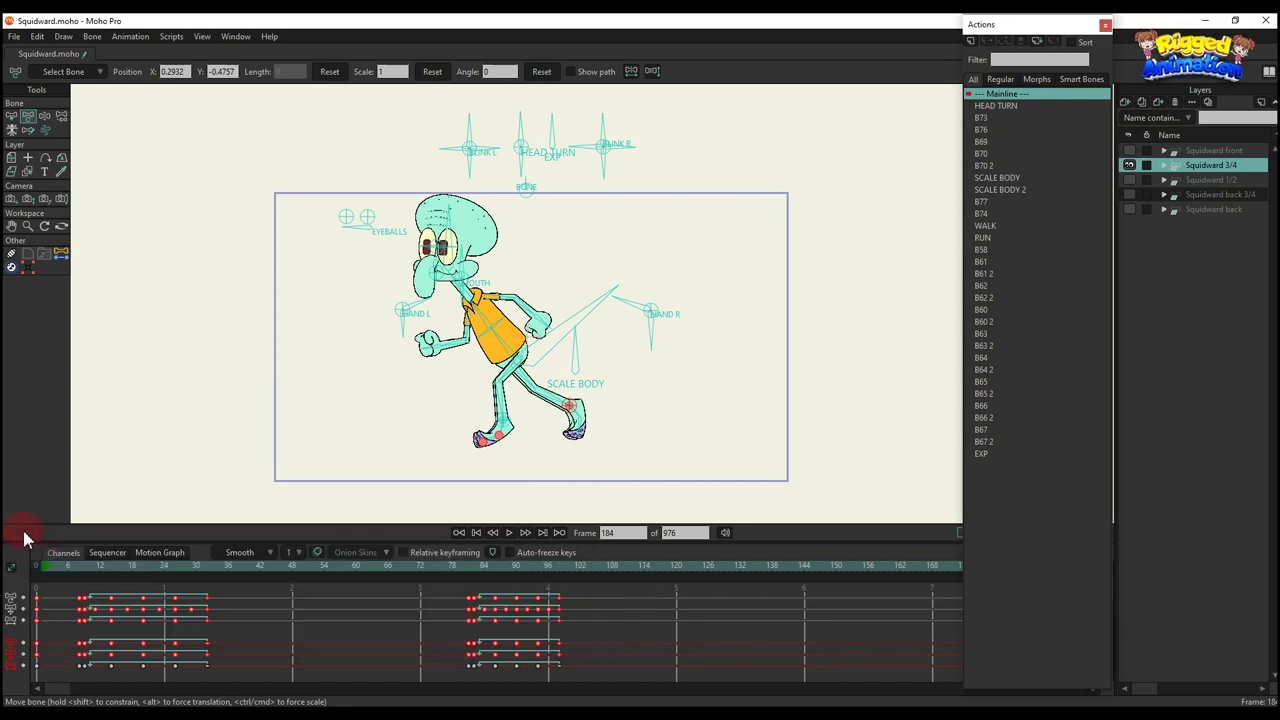
{"action": "key", "text": "Delete"}
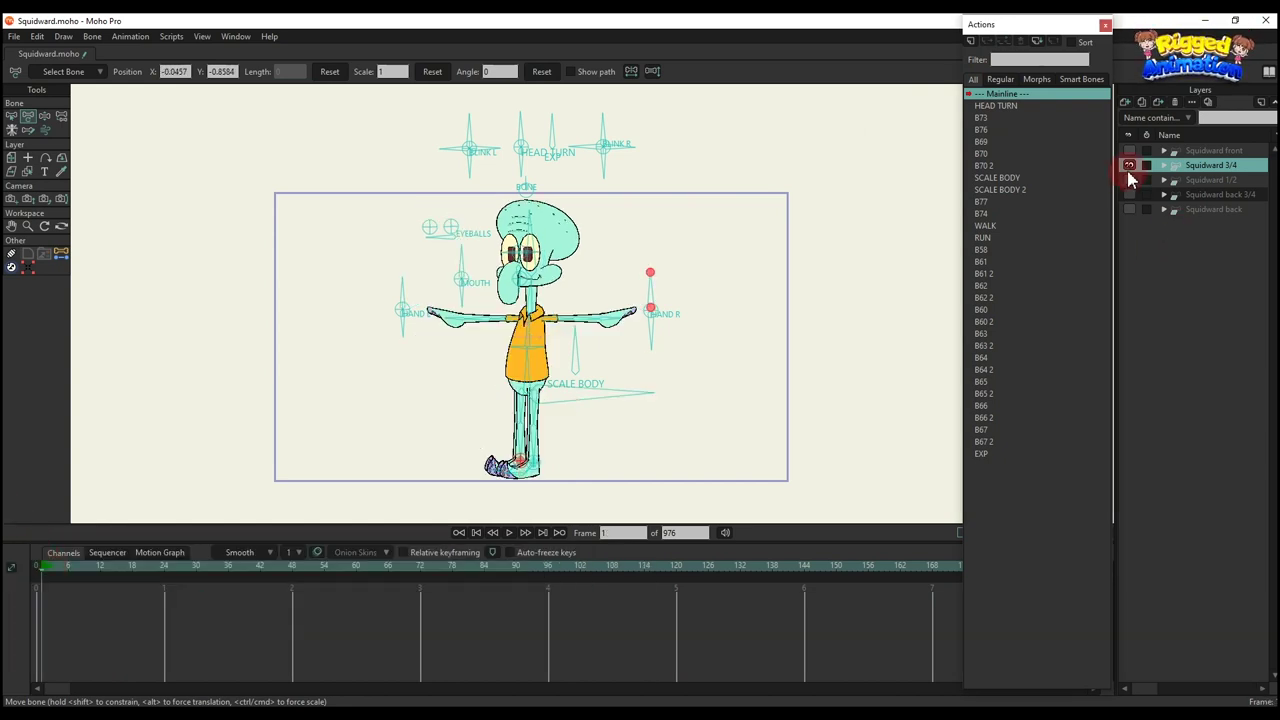
- Hide the Squidward 3/4 layer, then show and select the Squidward 1/2 layer
{"action": "left_click", "coordinate": [1129, 165]}
{"action": "left_click", "coordinate": [1129, 180]}
{"action": "left_click", "coordinate": [1205, 180]}
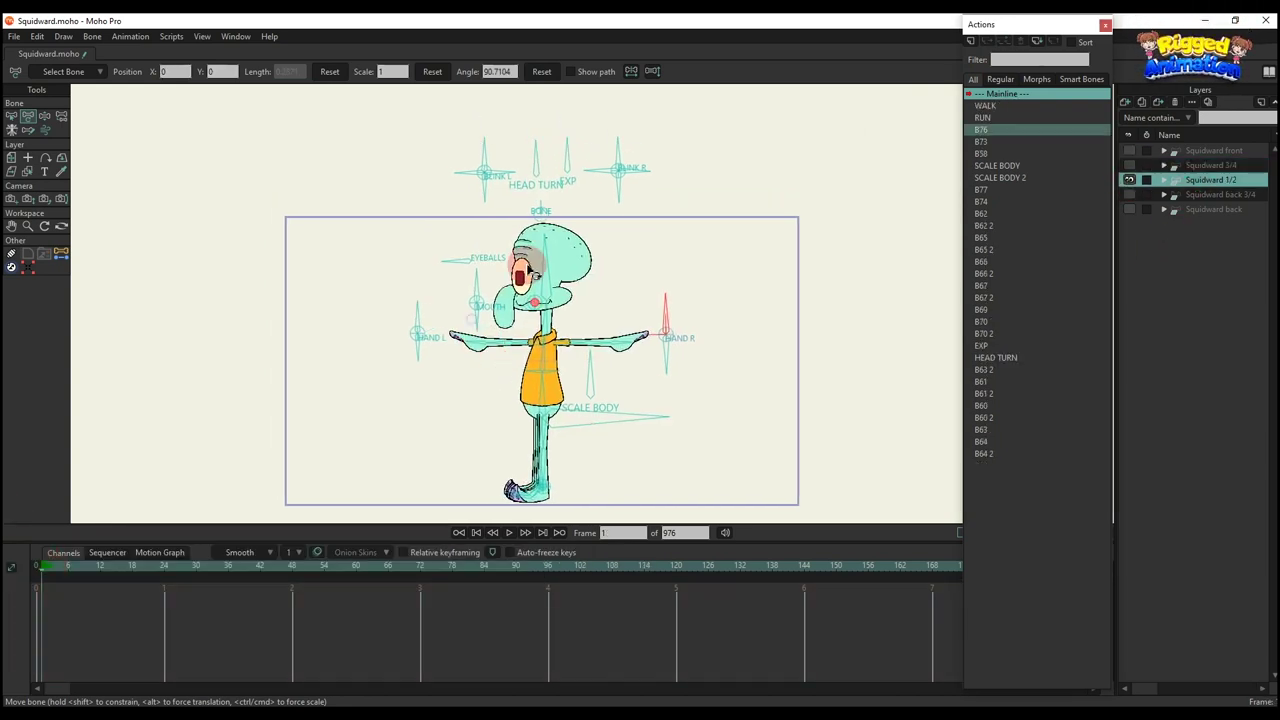
- Rotate the BLINK L control to test the eyelid, then reset its angle
{"action": "scroll", "coordinate": [540, 172], "scroll_direction": "up", "scroll_amount": 2}
{"action": "left_click_drag", "start_coordinate": [540, 158], "coordinate": [498, 194]}
{"action": "left_click", "coordinate": [548, 71]}
{"action": "left_click", "coordinate": [546, 75]}
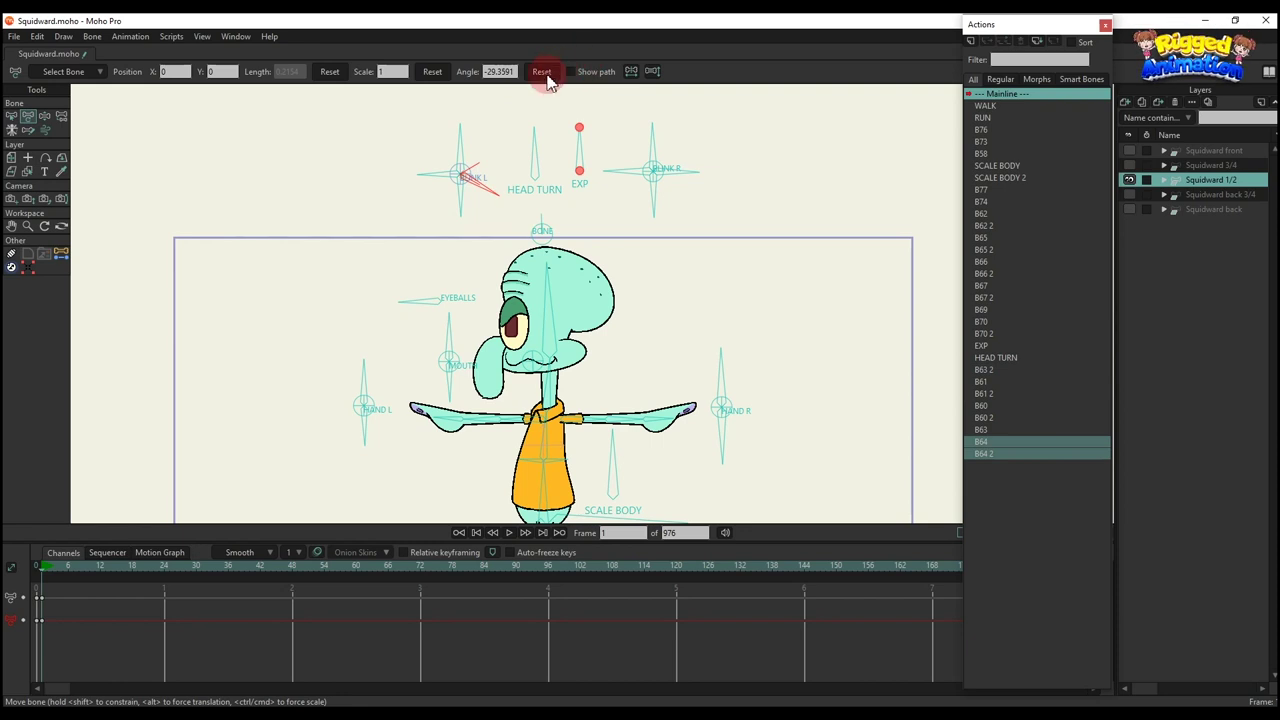
- Rotate the BLINK R control bones one by one, resetting each angle, then delete the test keyframes
{"action": "left_click_drag", "start_coordinate": [612, 195], "coordinate": [708, 158]}
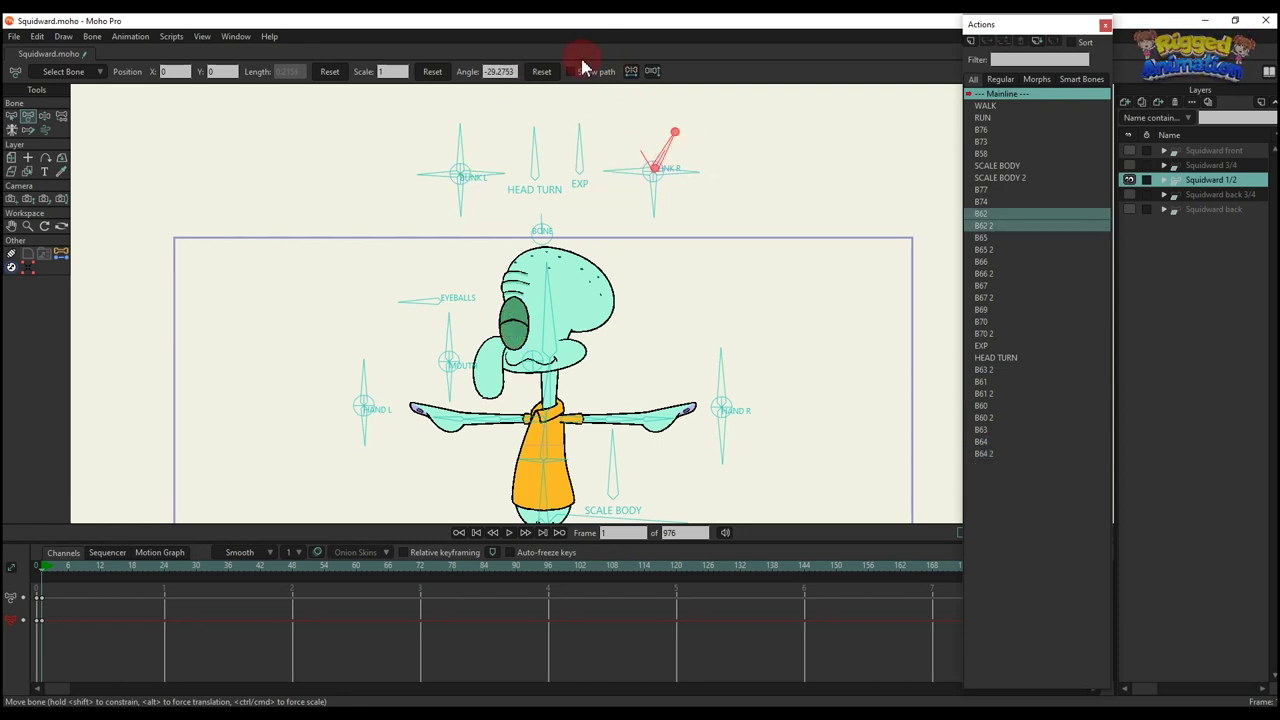
{"action": "left_click", "coordinate": [543, 76]}
{"action": "left_click_drag", "start_coordinate": [626, 176], "coordinate": [630, 232]}
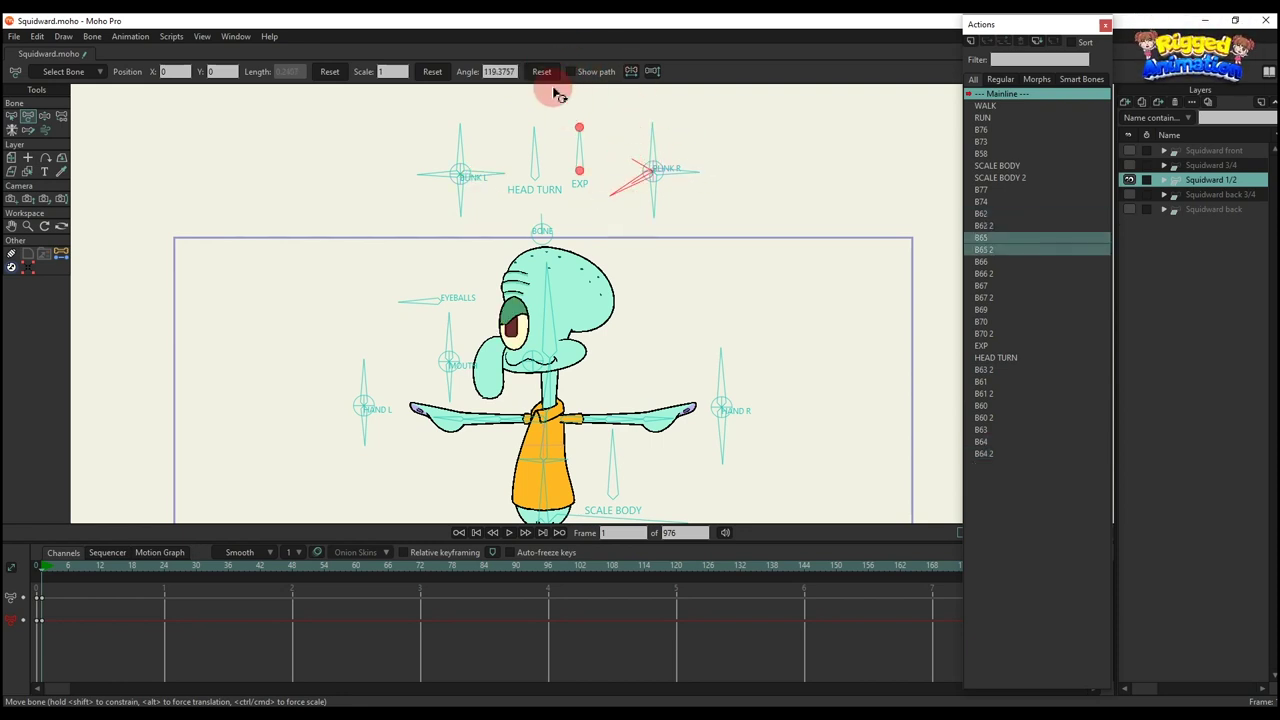
{"action": "left_click", "coordinate": [543, 75]}
{"action": "left_click_drag", "start_coordinate": [652, 188], "coordinate": [682, 227]}
{"action": "left_click", "coordinate": [546, 75]}
{"action": "left_click_drag", "start_coordinate": [111, 622], "coordinate": [4, 494]}
{"action": "key", "text": "Delete"}
- Rotate the EXP and HEAD TURN controls during playback to test the dollar-sign and bloodshot eye expressions
{"action": "scroll", "coordinate": [559, 302], "scroll_direction": "up", "scroll_amount": 2}
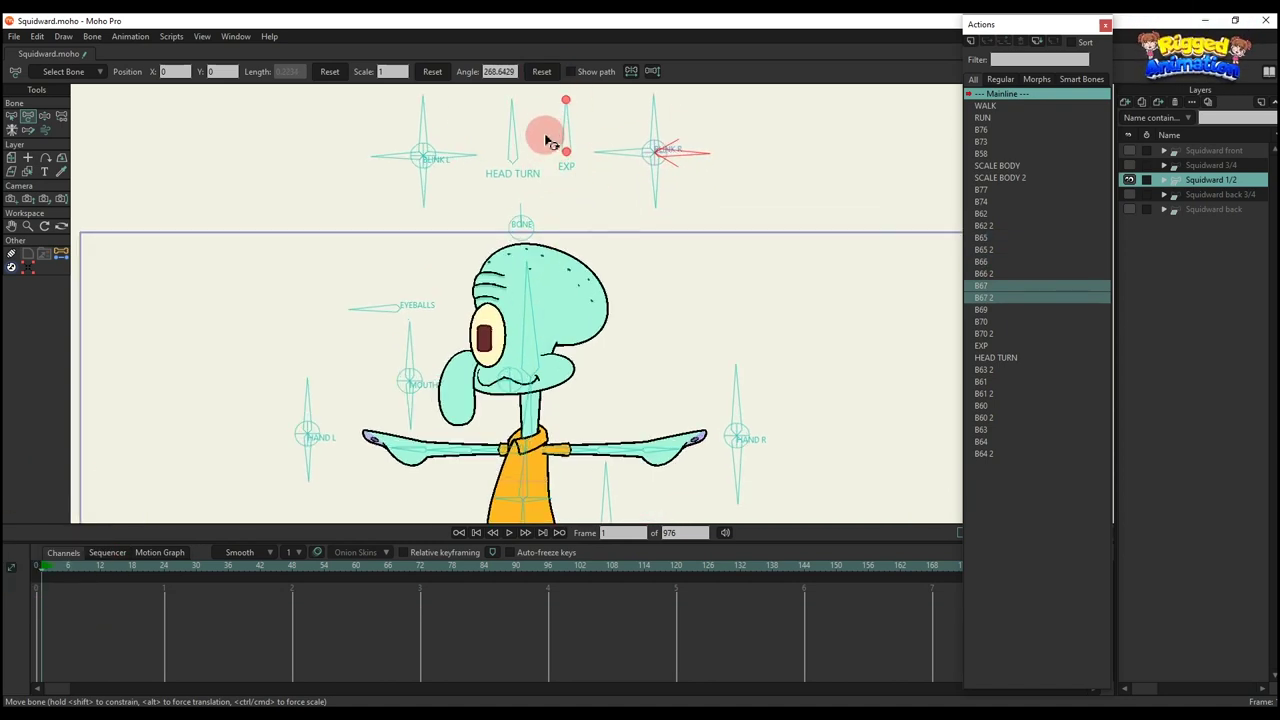
{"action": "left_click_drag", "start_coordinate": [571, 128], "coordinate": [585, 121]}
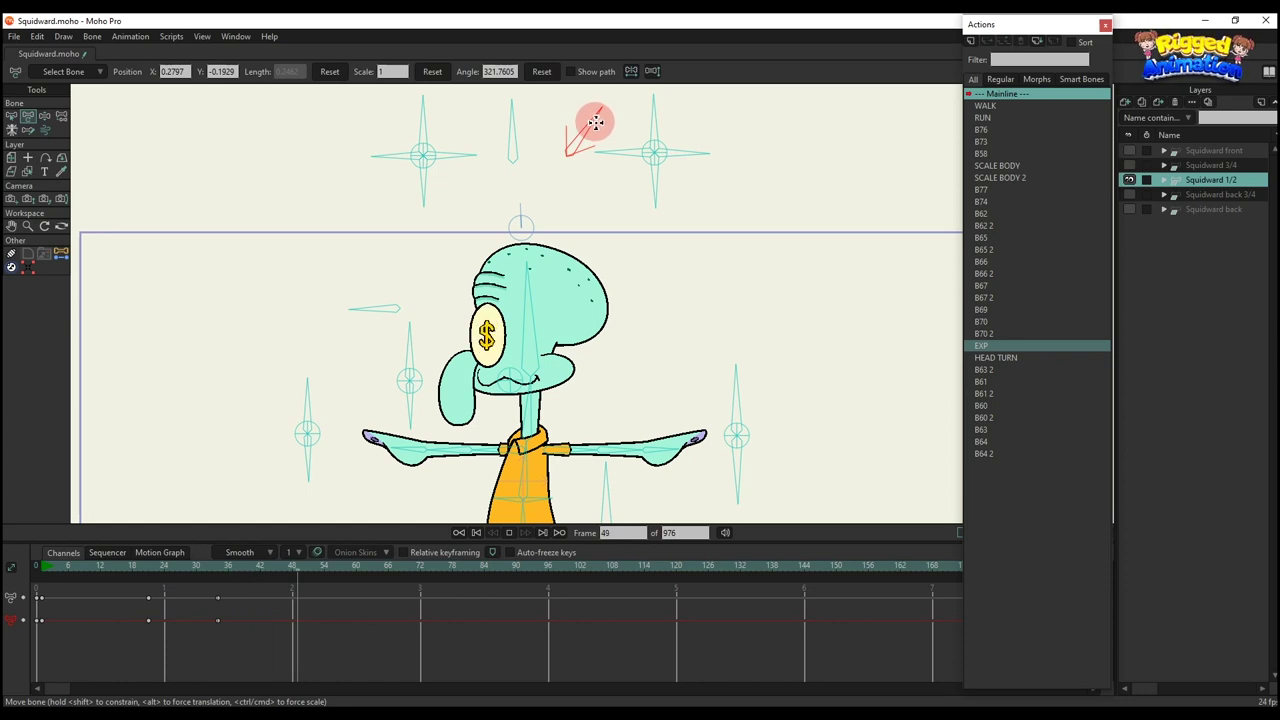
{"action": "mouse_move", "coordinate": [516, 138]}
{"action": "left_mouse_down"}
{"action": "mouse_move", "coordinate": [571, 143]}
{"action": "mouse_move", "coordinate": [503, 117]}
{"action": "left_mouse_up"}
{"action": "left_click", "coordinate": [590, 124]}
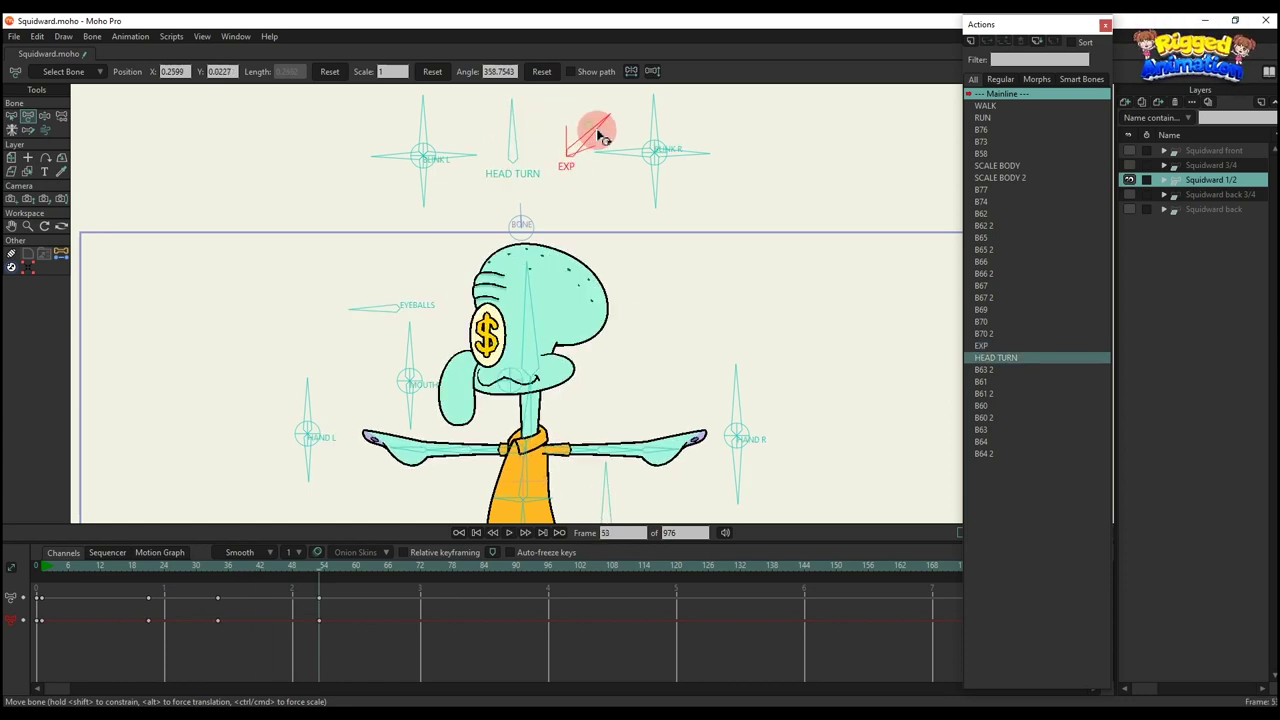
{"action": "left_click_drag", "start_coordinate": [603, 140], "coordinate": [604, 134]}
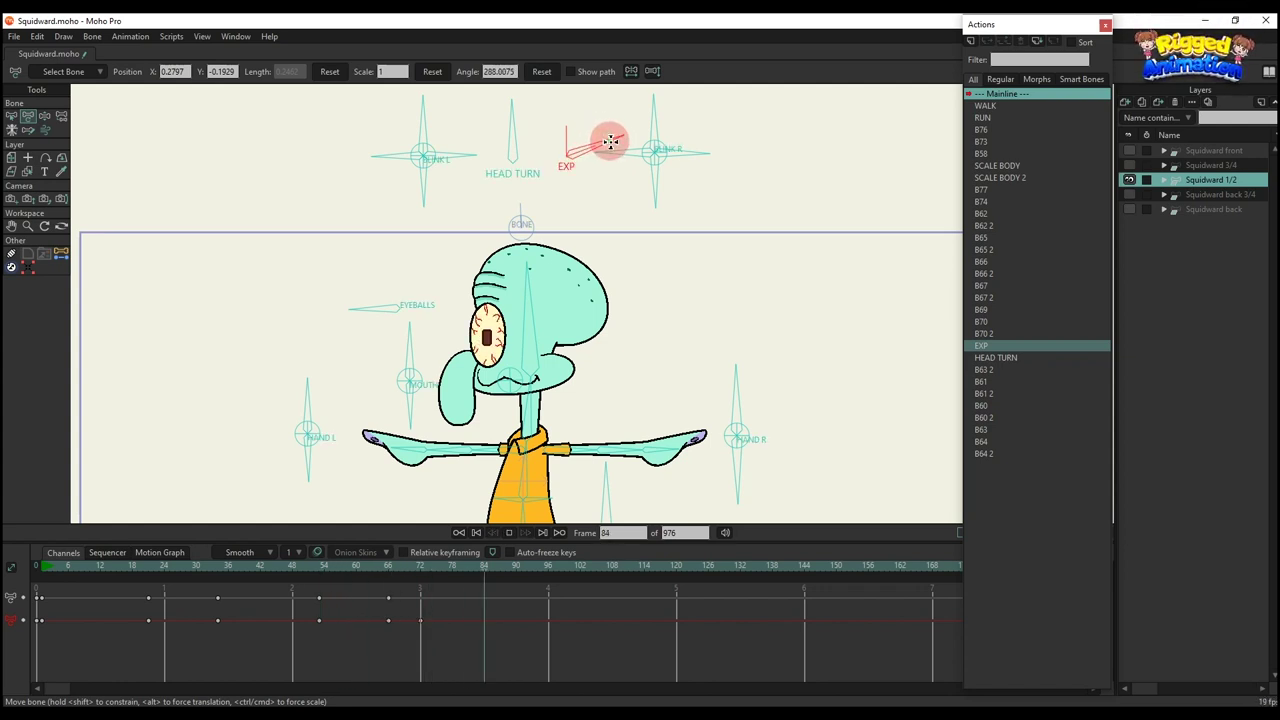
{"action": "left_click_drag", "start_coordinate": [610, 142], "coordinate": [609, 161]}
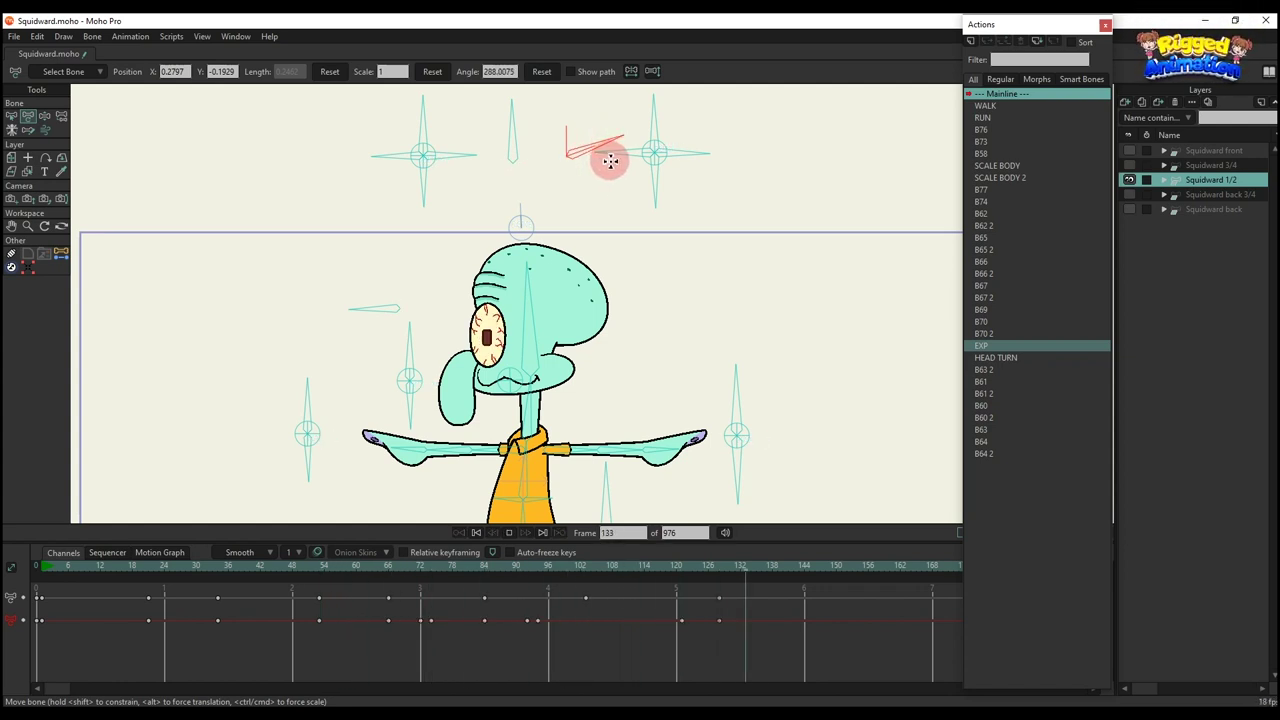
- Stop playback, delete the expression test keyframes and move to frame 6
{"action": "key", "text": "space"}
{"action": "left_click_drag", "start_coordinate": [797, 644], "coordinate": [103, 559]}
{"action": "key", "text": "Delete"}
{"action": "left_click", "coordinate": [72, 575]}
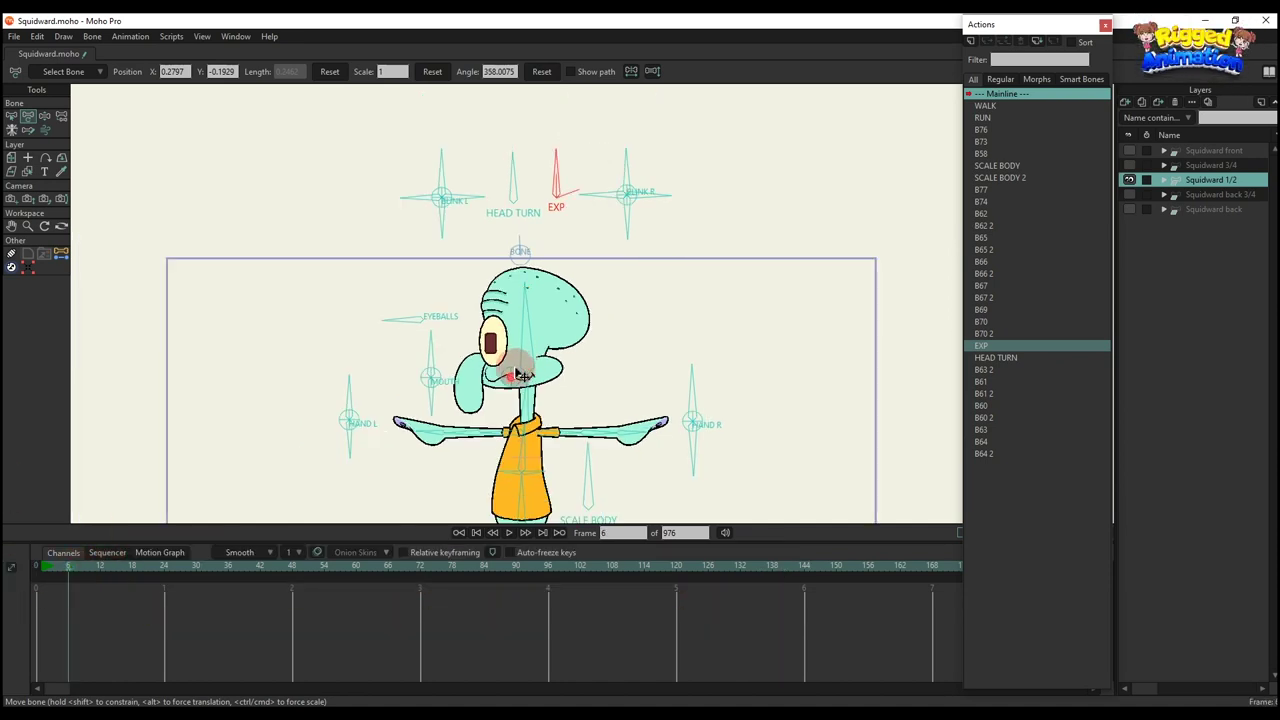
- Move the EYEBALLS control around to test the pupil's direction in the side view
{"action": "left_click", "coordinate": [441, 257]}
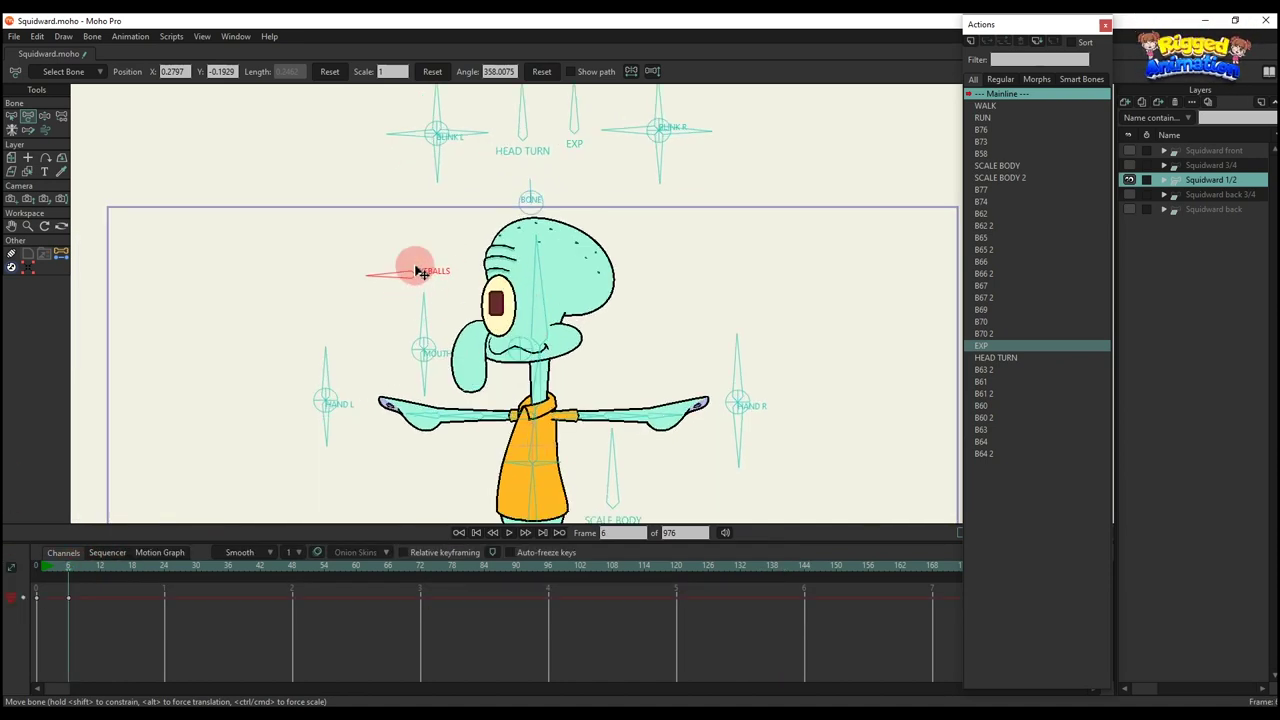
{"action": "left_click", "coordinate": [325, 420]}
{"action": "left_click_drag", "start_coordinate": [420, 272], "coordinate": [417, 279]}
{"action": "left_click", "coordinate": [232, 447]}
- Rotate the MOUTH control bones through the mouth shapes, then delete the test keyframes
{"action": "scroll", "coordinate": [423, 300], "scroll_direction": "up", "scroll_amount": 2}
{"action": "left_click", "coordinate": [422, 289]}
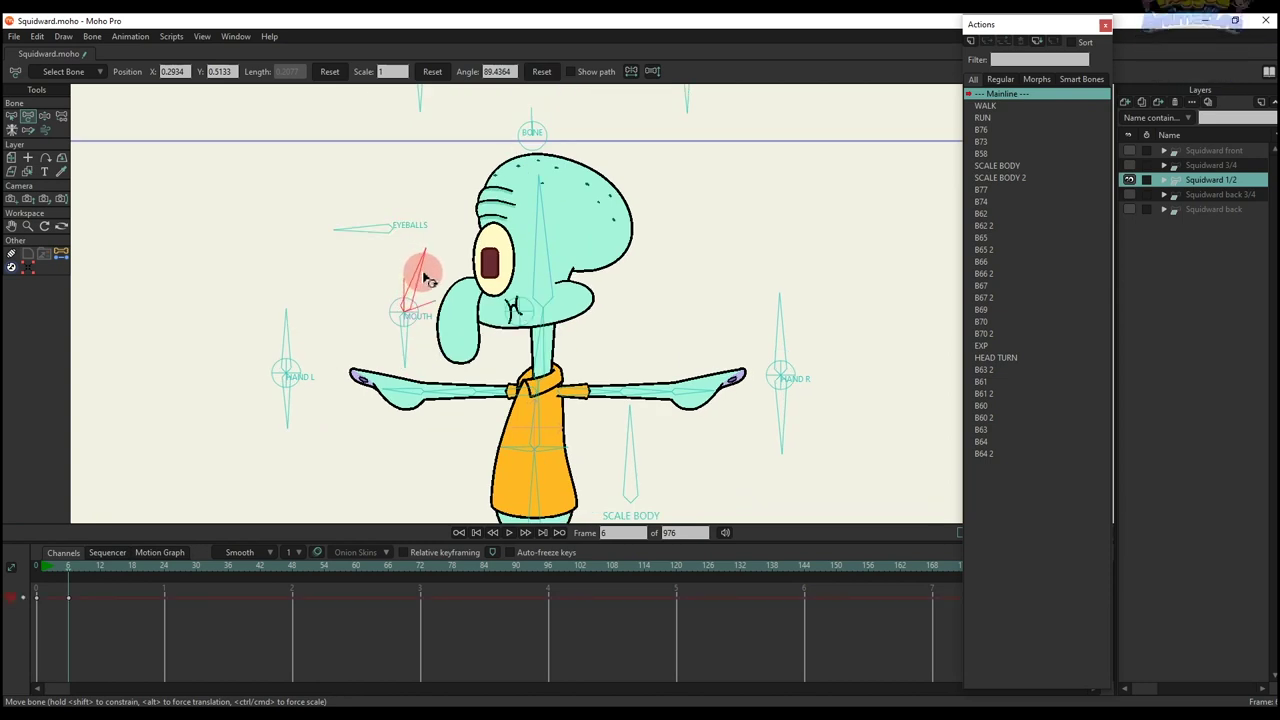
{"action": "left_click_drag", "start_coordinate": [427, 279], "coordinate": [424, 271]}
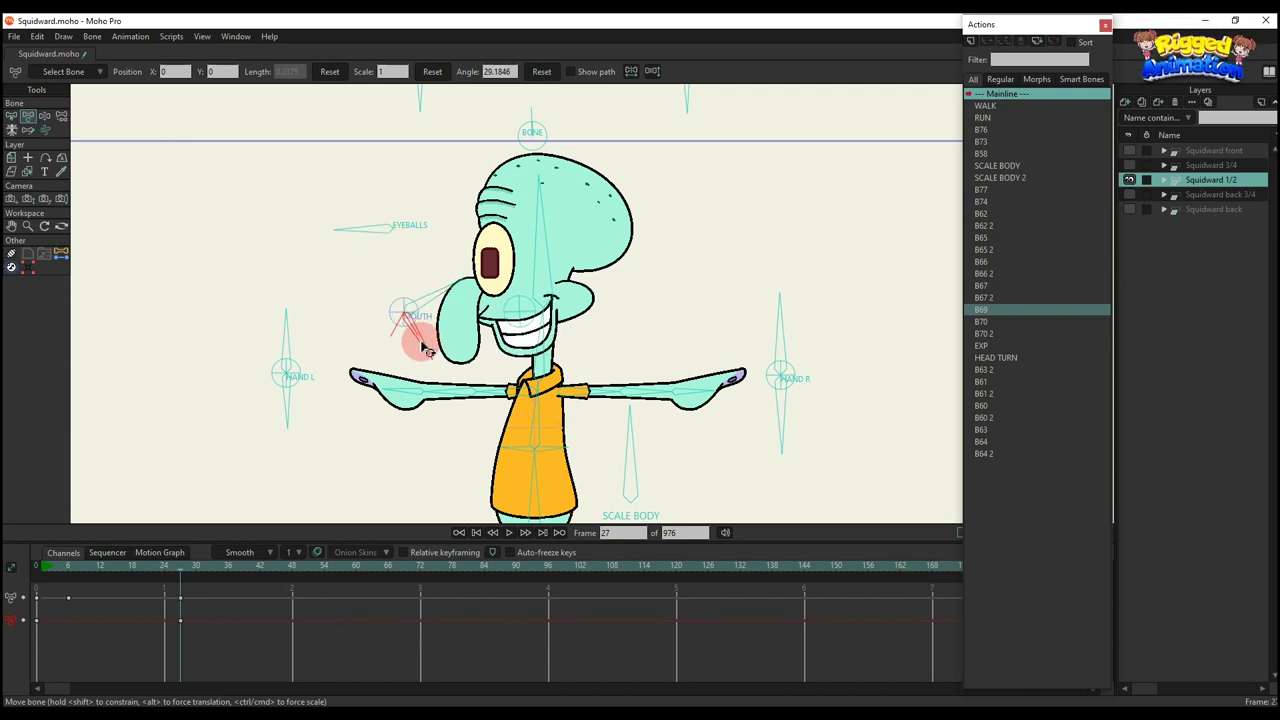
{"action": "left_click_drag", "start_coordinate": [421, 347], "coordinate": [419, 353]}
{"action": "scroll", "coordinate": [473, 331], "scroll_direction": "down", "scroll_amount": 2}
{"action": "left_click_drag", "start_coordinate": [289, 640], "coordinate": [4, 527]}
{"action": "key", "text": "Delete"}
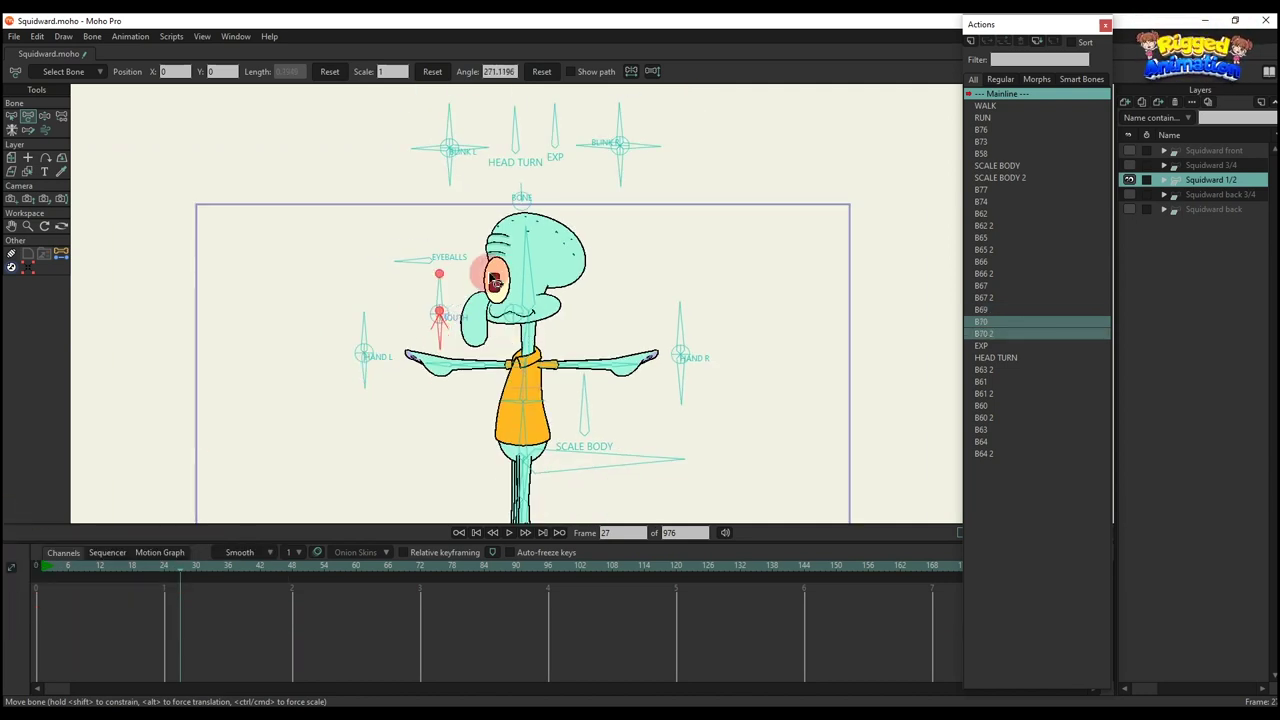
- Rotate the head, neck and upper torso bones to test how the upper body tilts
{"action": "left_click_drag", "start_coordinate": [525, 270], "coordinate": [550, 264]}
{"action": "scroll", "coordinate": [535, 337], "scroll_direction": "up", "scroll_amount": 2}
{"action": "mouse_move", "coordinate": [530, 333]}
{"action": "left_mouse_down"}
{"action": "mouse_move", "coordinate": [546, 329]}
{"action": "mouse_move", "coordinate": [526, 320]}
{"action": "mouse_move", "coordinate": [537, 328]}
{"action": "left_mouse_up"}
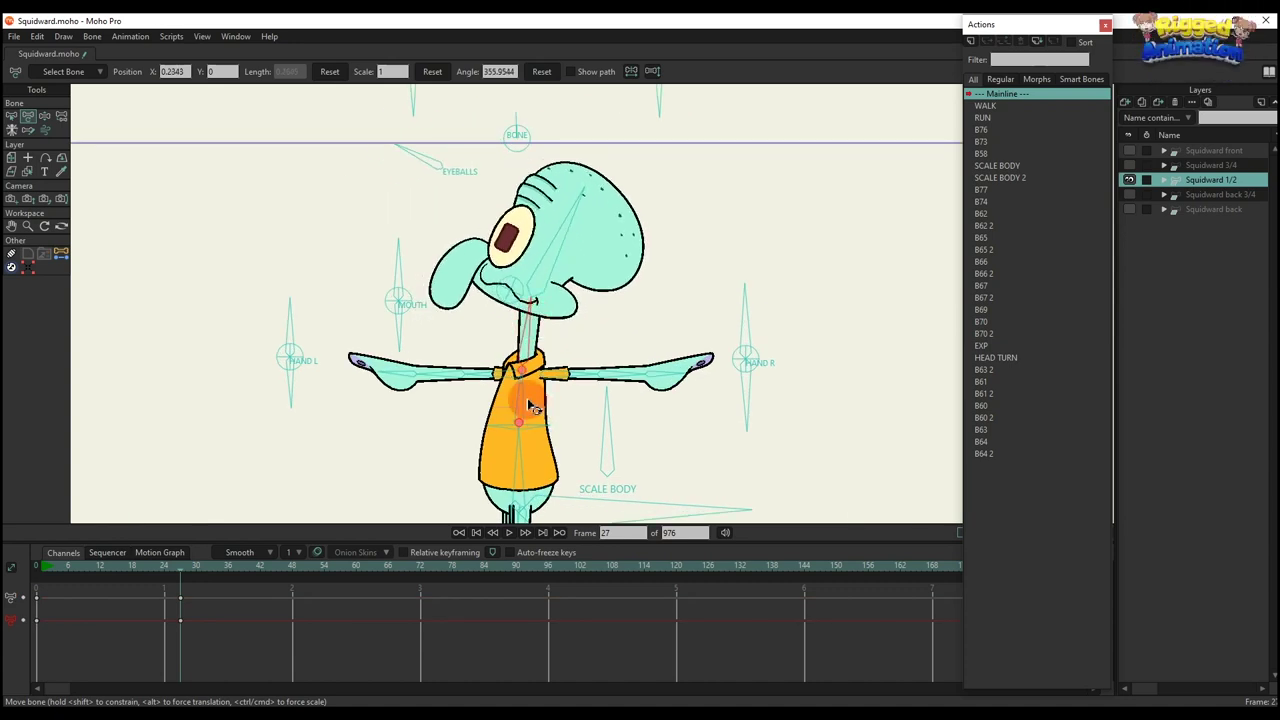
{"action": "left_click_drag", "start_coordinate": [533, 408], "coordinate": [548, 382]}
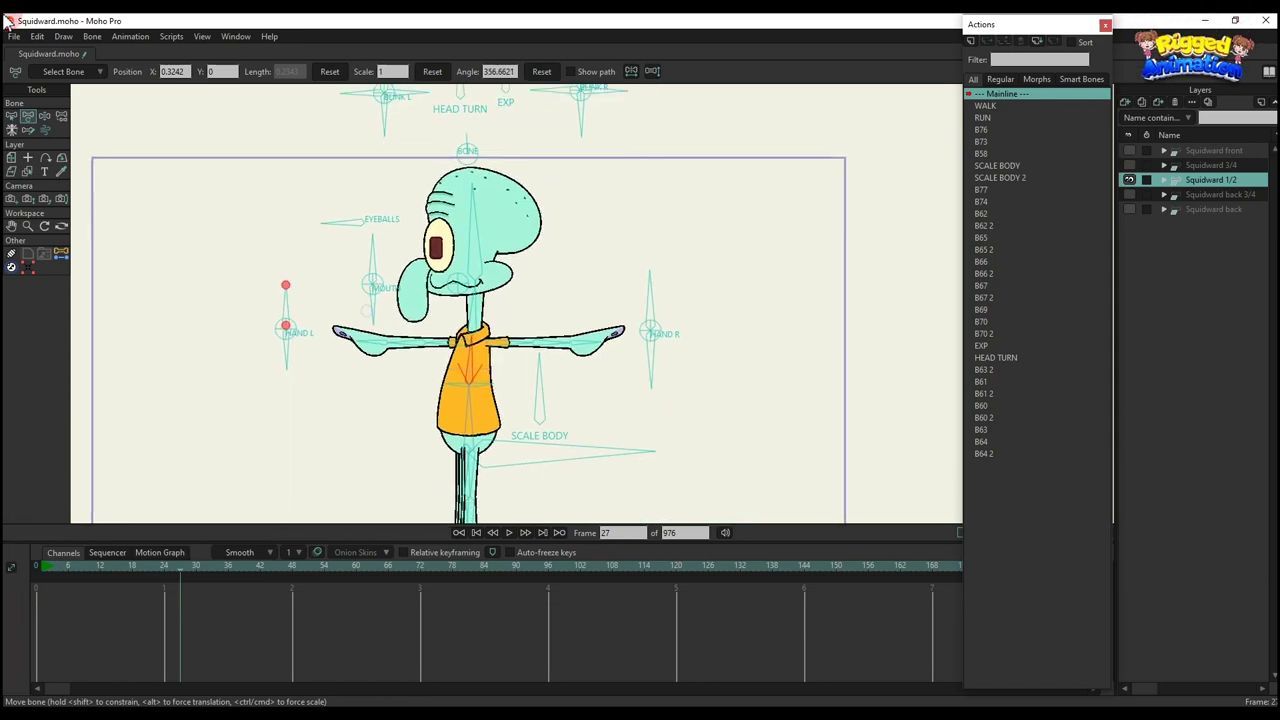
- Rotate the HAND L and HAND R controls to test the hand poses, and bend both arms at the elbows
{"action": "left_click_drag", "start_coordinate": [305, 313], "coordinate": [320, 366]}
{"action": "left_click_drag", "start_coordinate": [714, 296], "coordinate": [683, 338]}
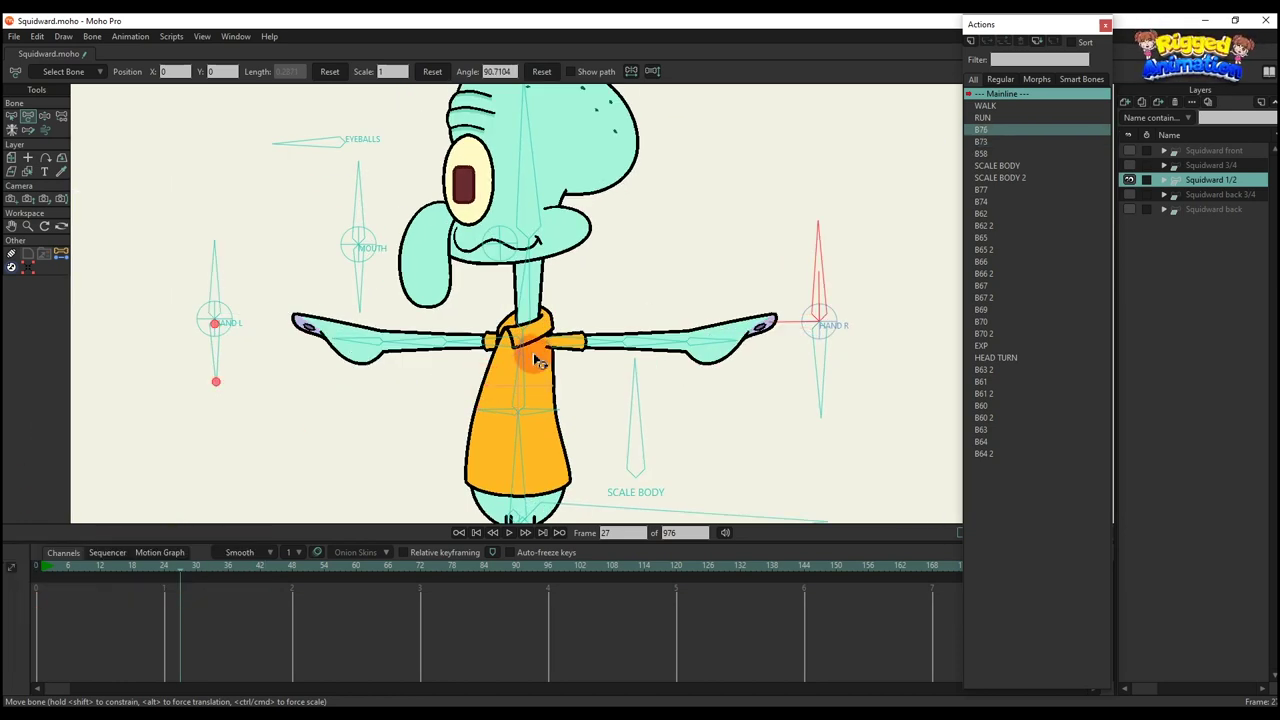
{"action": "left_click_drag", "start_coordinate": [329, 243], "coordinate": [449, 323]}
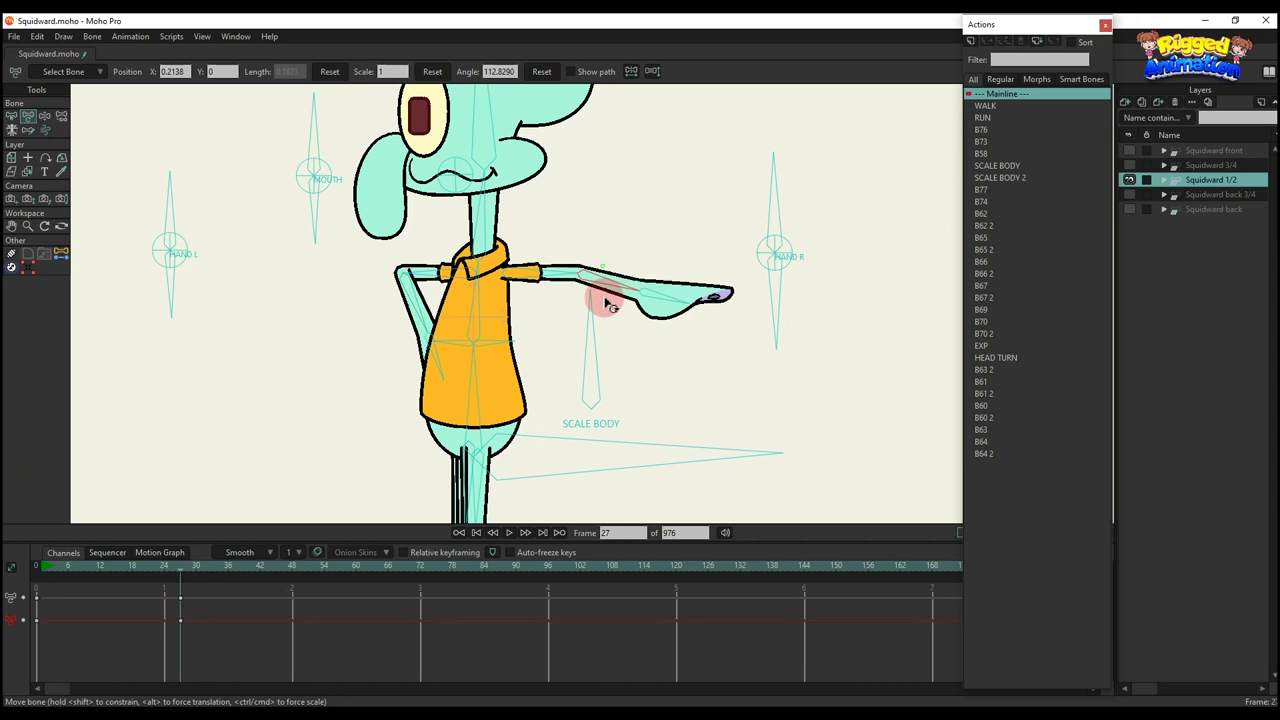
{"action": "left_click_drag", "start_coordinate": [610, 303], "coordinate": [578, 308]}
{"action": "scroll", "coordinate": [547, 305], "scroll_direction": "down", "scroll_amount": 1}
{"action": "scroll", "coordinate": [555, 320], "scroll_direction": "up", "scroll_amount": 2}
{"action": "left_click_drag", "start_coordinate": [795, 287], "coordinate": [865, 253]}
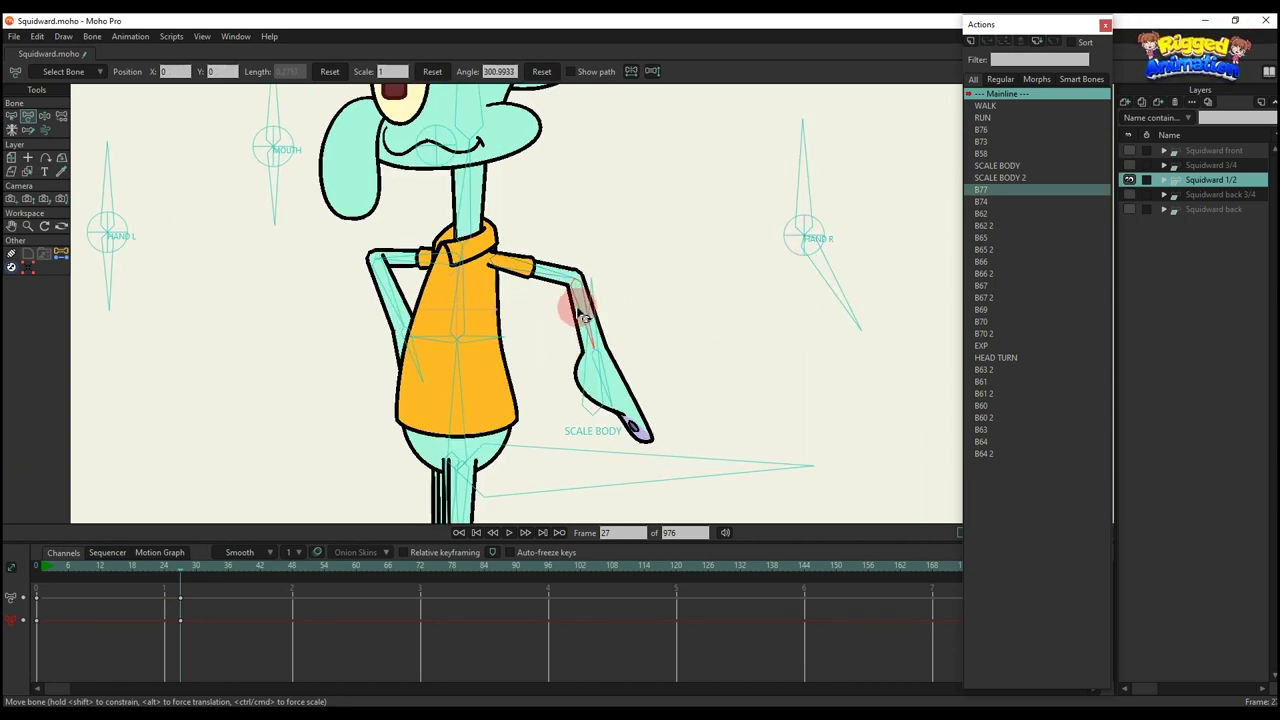
- Rotate the upper-arm and forearm bones on both sides to swing the arms down and away from the torso
{"action": "left_click_drag", "start_coordinate": [583, 315], "coordinate": [484, 306]}
{"action": "left_click_drag", "start_coordinate": [417, 277], "coordinate": [418, 294]}
{"action": "left_click_drag", "start_coordinate": [516, 281], "coordinate": [375, 307]}
{"action": "scroll", "coordinate": [523, 302], "scroll_direction": "down", "scroll_amount": 3}
{"action": "scroll", "coordinate": [551, 330], "scroll_direction": "up", "scroll_amount": 2}
- Adjust the hand controls and forearm bones to cross the arms over the chest, then delete the test keyframes
{"action": "left_click", "coordinate": [757, 286]}
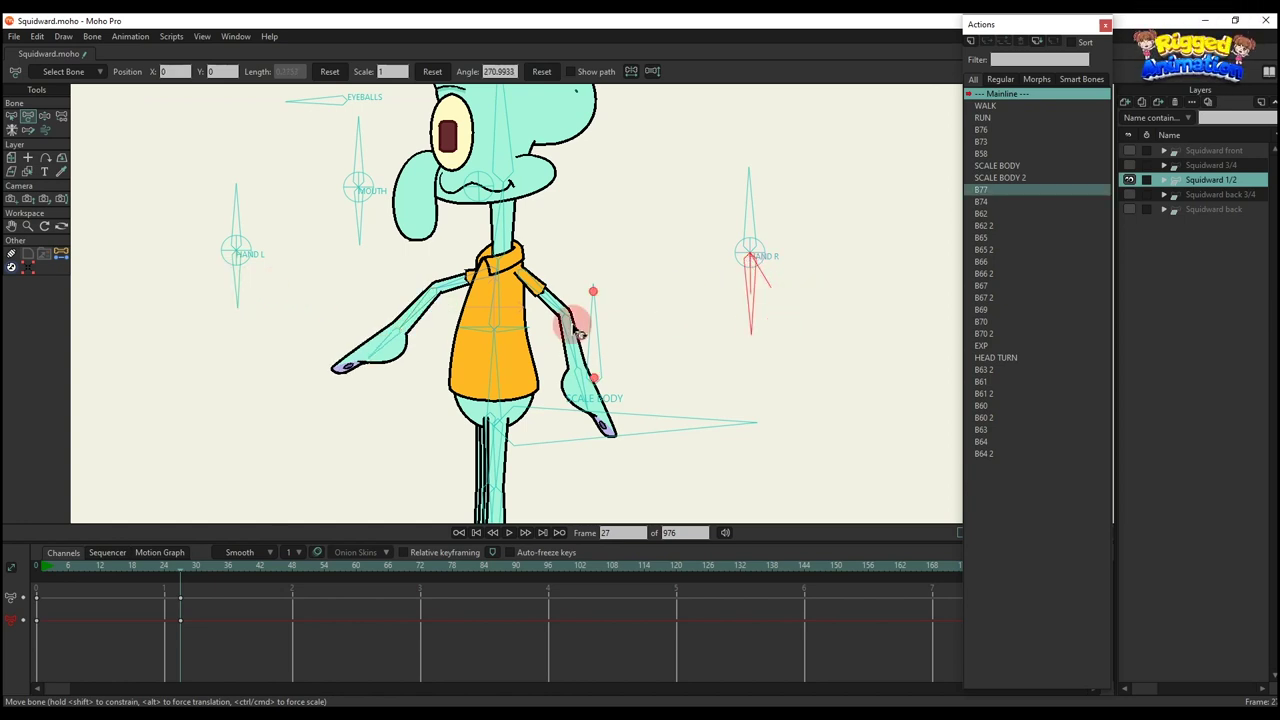
{"action": "left_click_drag", "start_coordinate": [586, 294], "coordinate": [553, 316]}
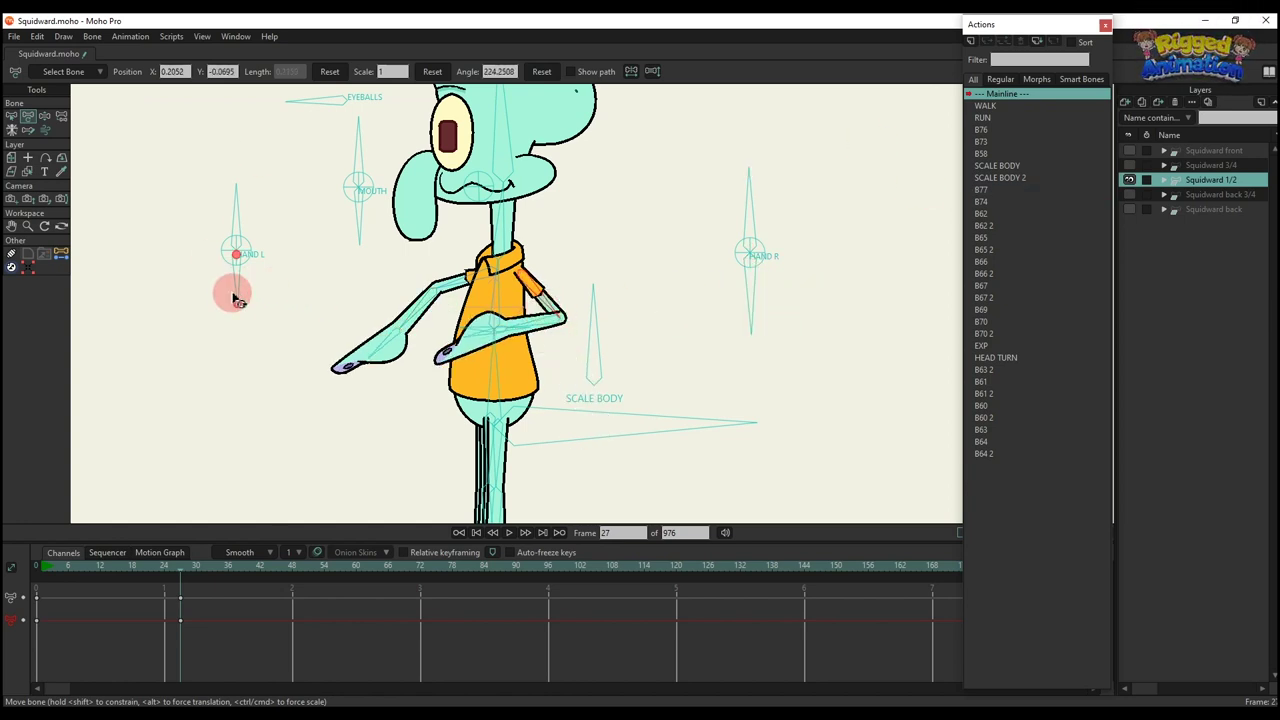
{"action": "left_click_drag", "start_coordinate": [232, 296], "coordinate": [202, 274]}
{"action": "scroll", "coordinate": [415, 300], "scroll_direction": "up", "scroll_amount": 2}
{"action": "left_click_drag", "start_coordinate": [417, 303], "coordinate": [468, 338]}
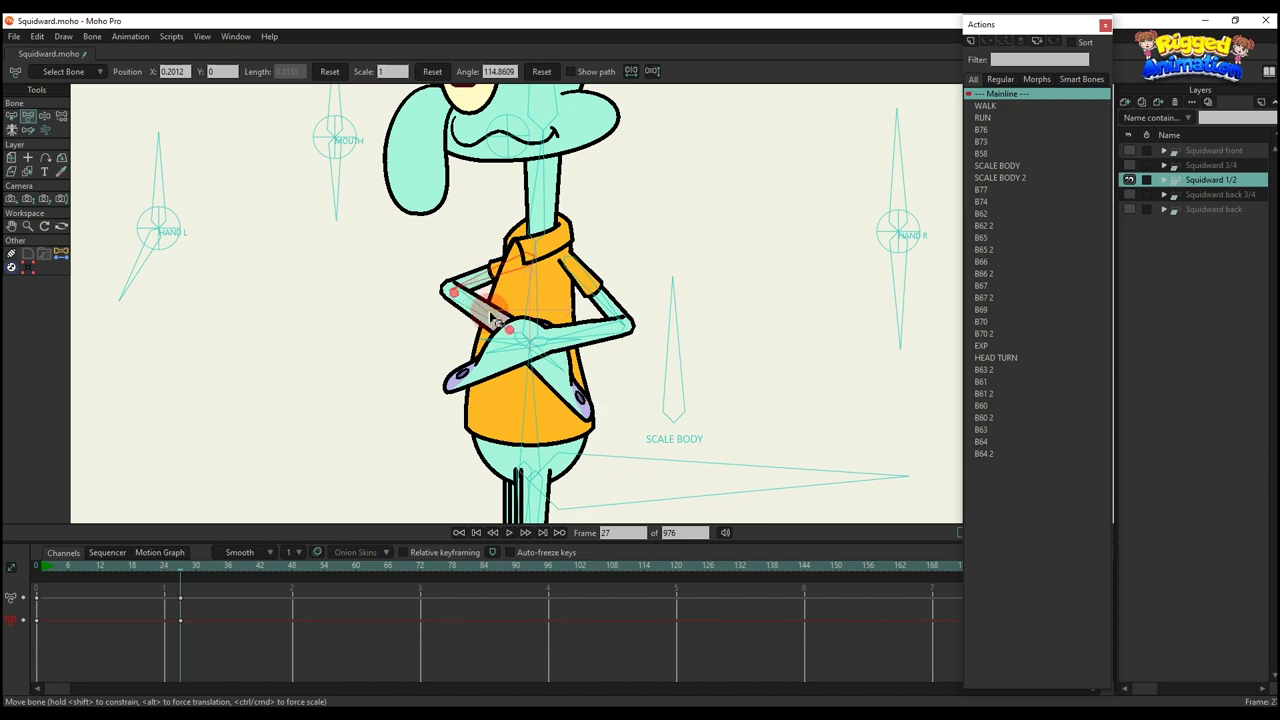
{"action": "scroll", "coordinate": [492, 318], "scroll_direction": "down", "scroll_amount": 5}
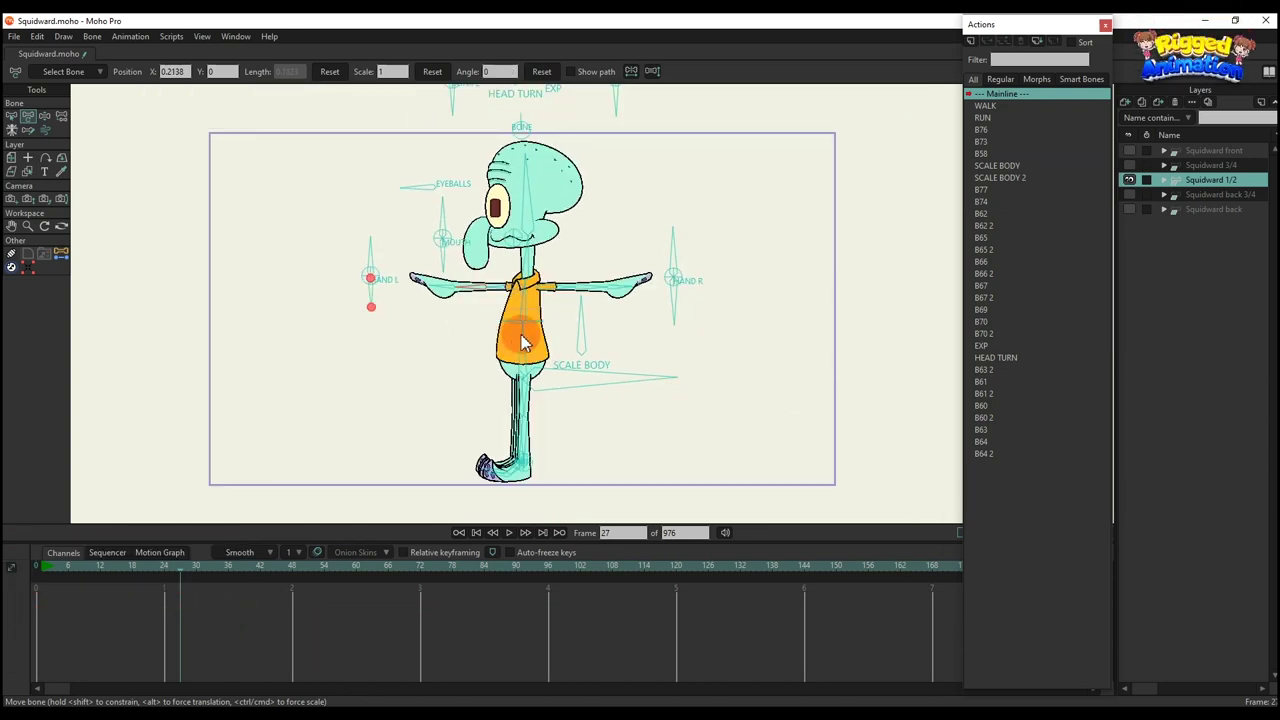
- Test the body by rotating the SCALE BODY control and bending the torso bones, then clear the test keyframes
{"action": "left_click_drag", "start_coordinate": [585, 318], "coordinate": [652, 350]}
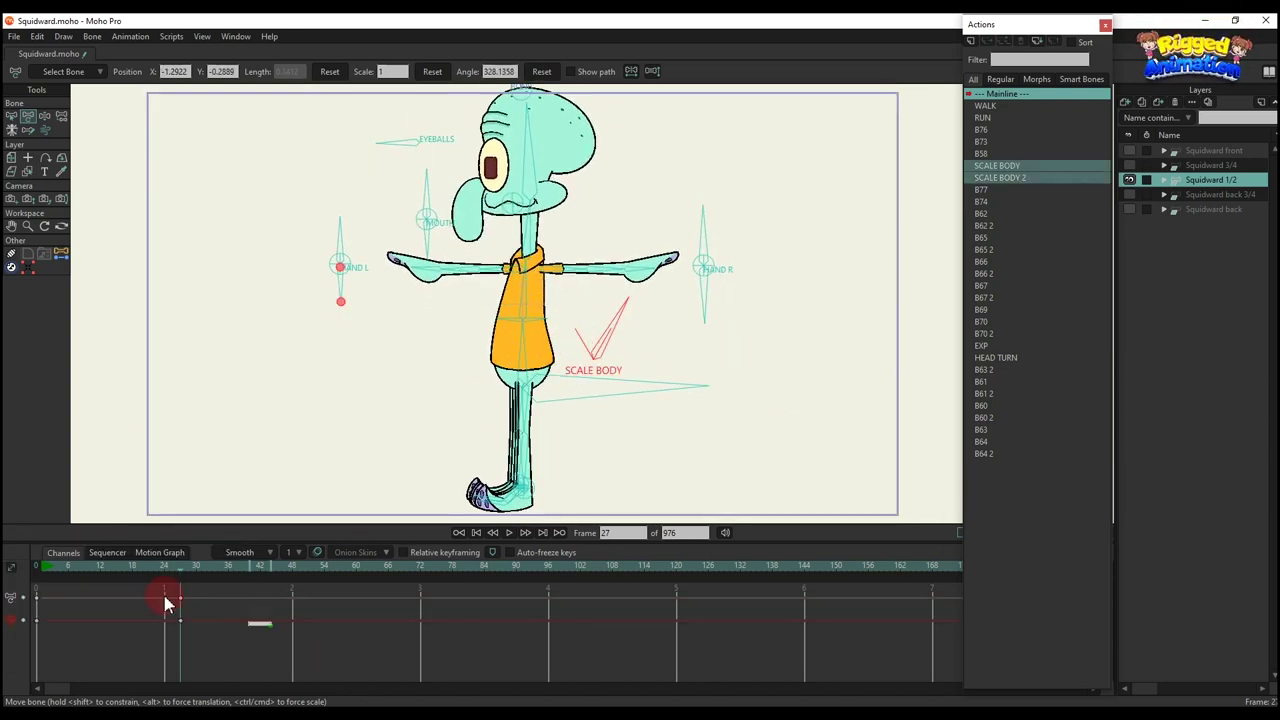
{"action": "left_click", "coordinate": [471, 337]}
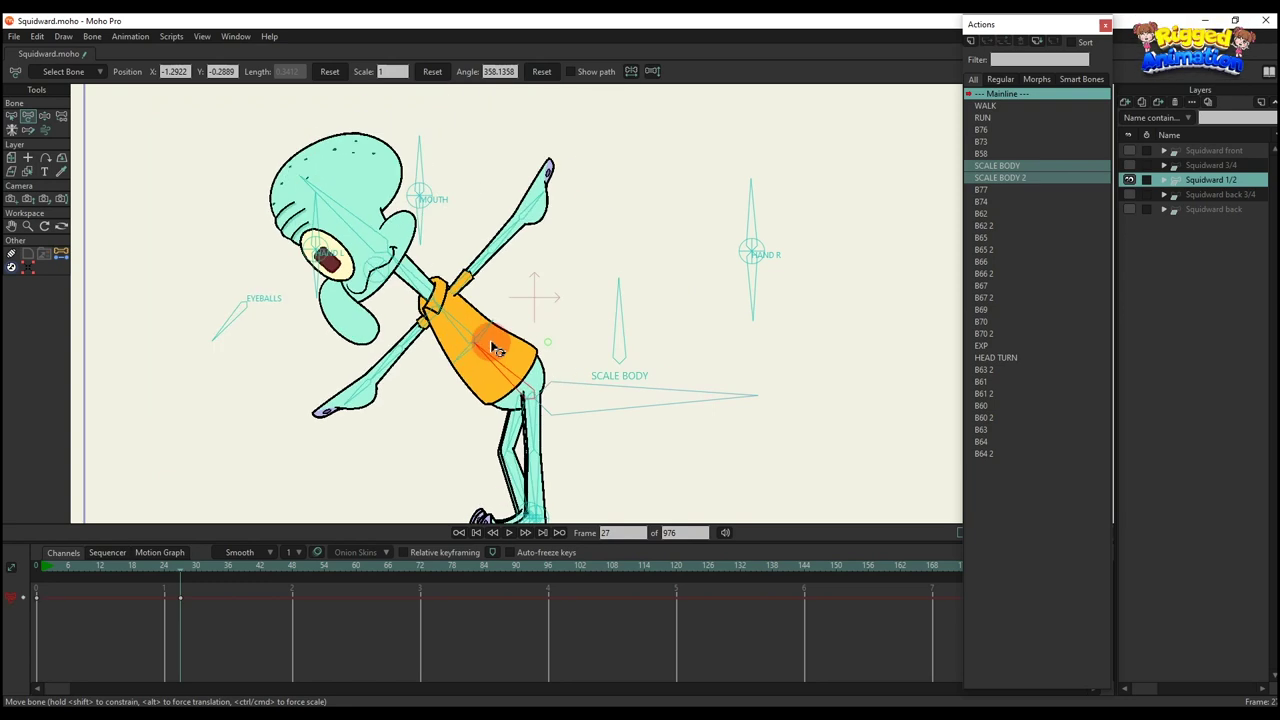
{"action": "mouse_move", "coordinate": [520, 330]}
{"action": "left_mouse_down"}
{"action": "mouse_move", "coordinate": [553, 342]}
{"action": "mouse_move", "coordinate": [543, 336]}
{"action": "left_mouse_up"}
{"action": "left_click_drag", "start_coordinate": [538, 284], "coordinate": [481, 286]}
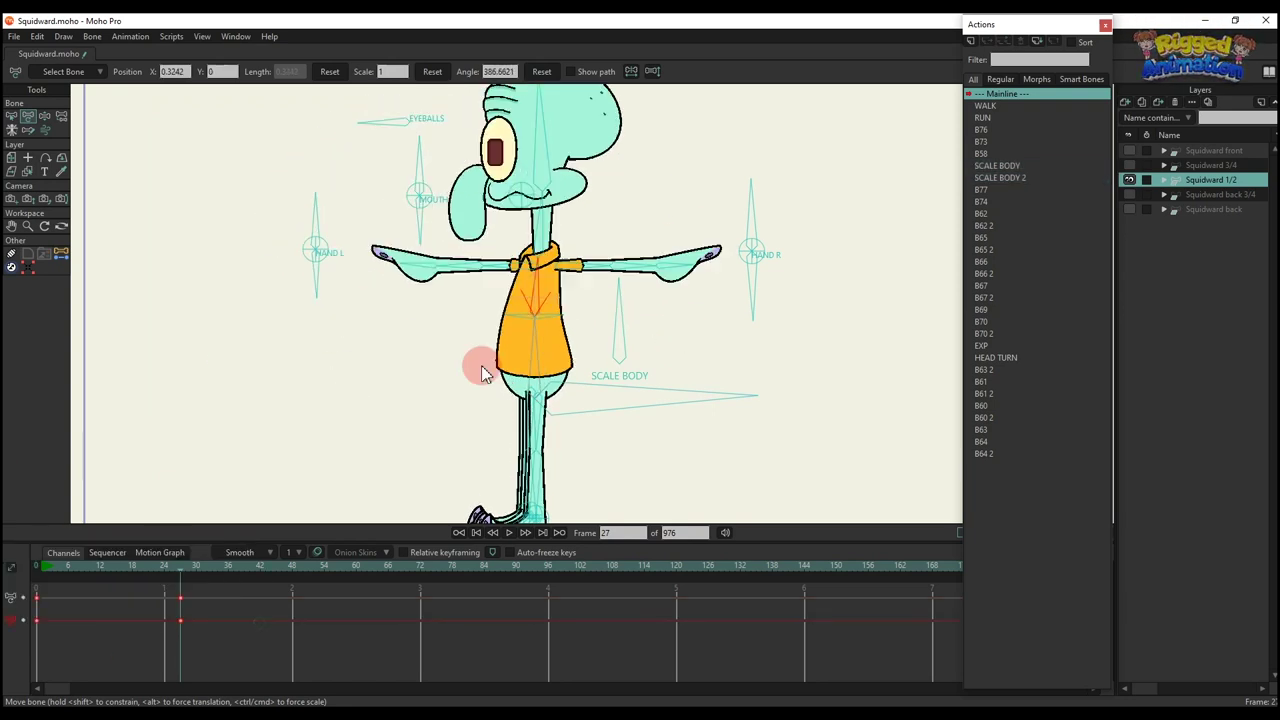
- Move both foot bones to bend the knees and test the legs, then undo the foot movements
{"action": "scroll", "coordinate": [557, 314], "scroll_direction": "up", "scroll_amount": 3}
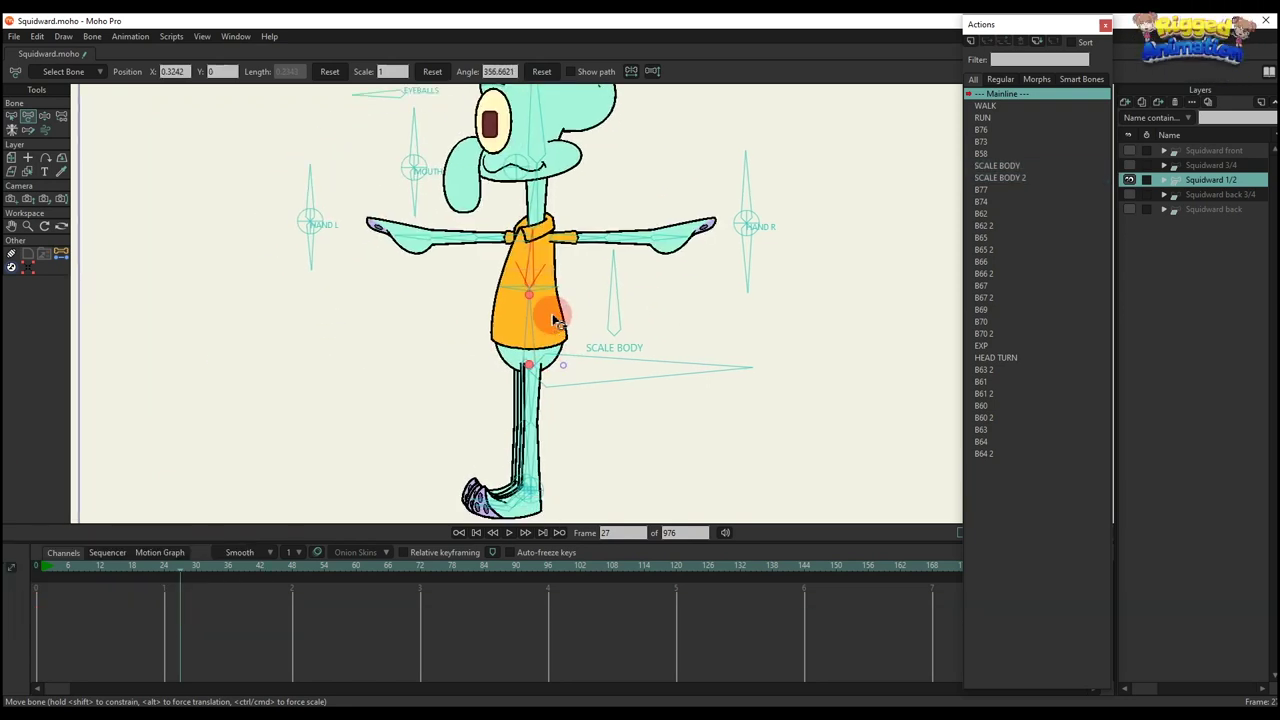
{"action": "left_click_drag", "start_coordinate": [546, 468], "coordinate": [566, 388]}
{"action": "mouse_move", "coordinate": [494, 424]}
{"action": "left_mouse_down"}
{"action": "mouse_move", "coordinate": [584, 458]}
{"action": "mouse_move", "coordinate": [449, 374]}
{"action": "mouse_move", "coordinate": [523, 457]}
{"action": "mouse_move", "coordinate": [650, 395]}
{"action": "mouse_move", "coordinate": [443, 396]}
{"action": "mouse_move", "coordinate": [449, 350]}
{"action": "mouse_move", "coordinate": [503, 427]}
{"action": "left_mouse_up"}
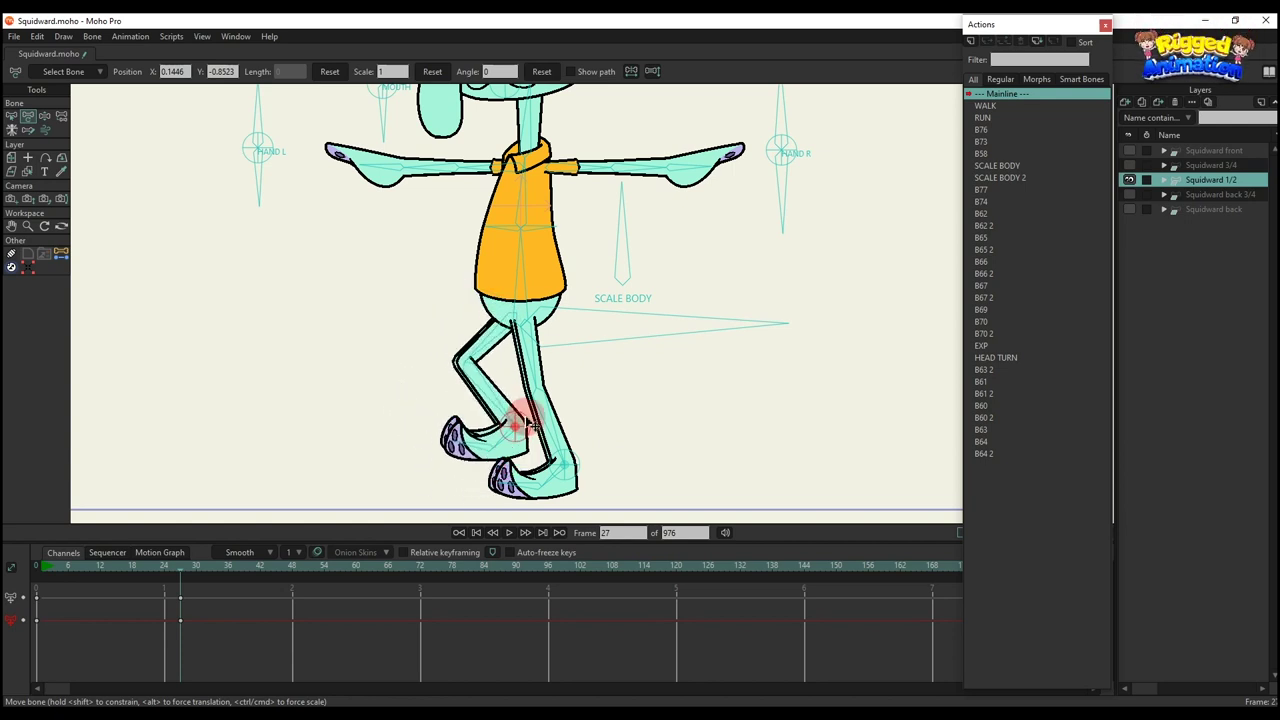
{"action": "key", "text": "ctrl+z"}
{"action": "key", "text": "ctrl+z"}
- Insert the WALK action into the 1/2 view's timeline at frame 27 and play it back
{"action": "scroll", "coordinate": [549, 385], "scroll_direction": "down", "scroll_amount": 5}
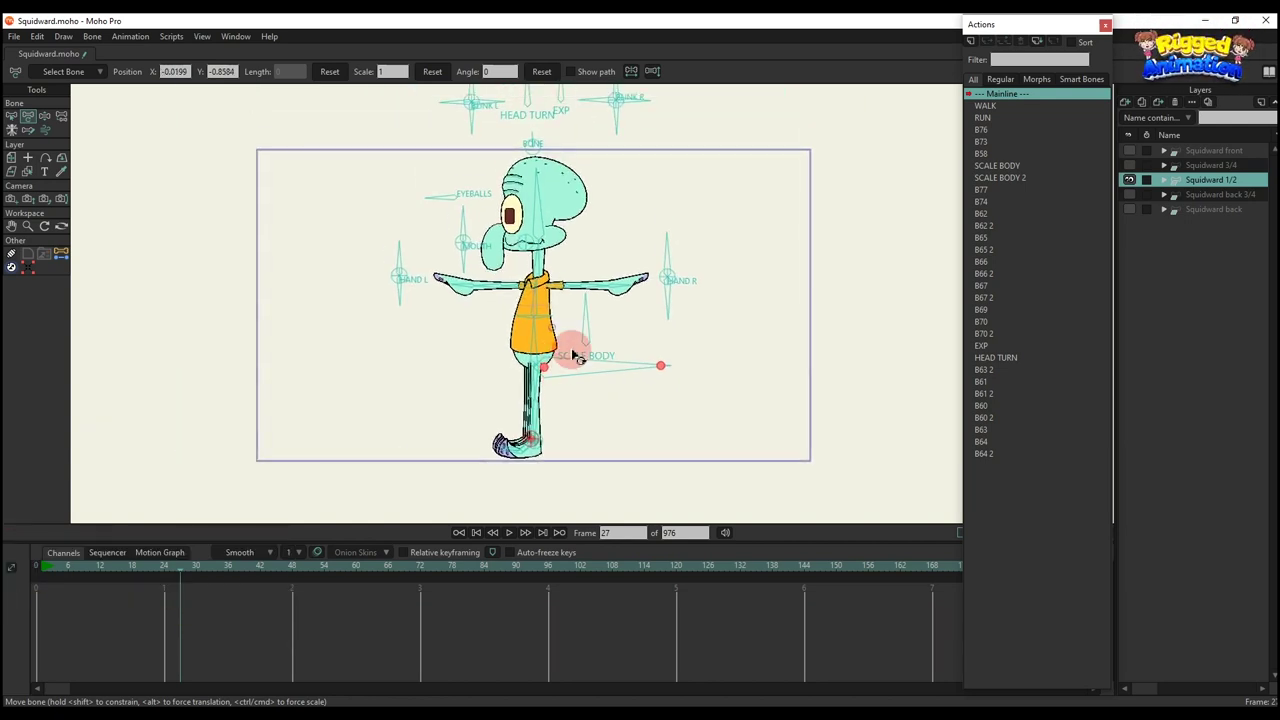
{"action": "left_click", "coordinate": [984, 107]}
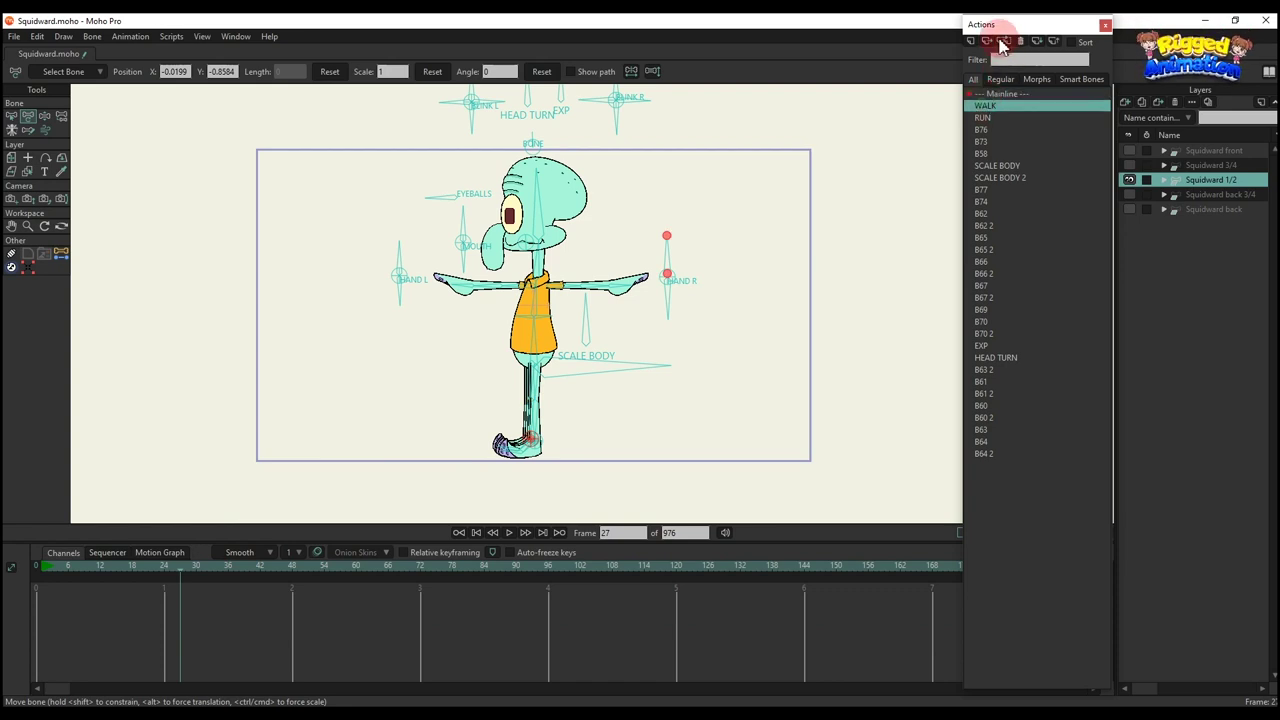
{"action": "key", "text": "space"}
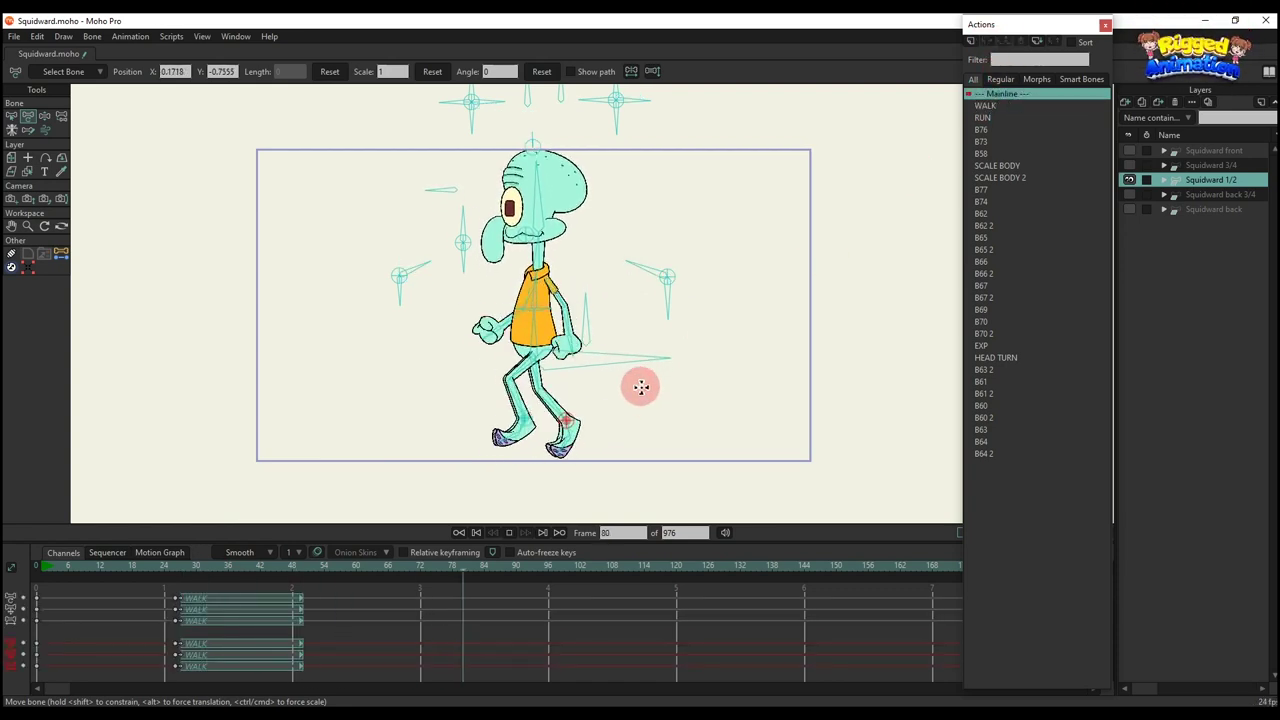
{"action": "key", "text": "space"}
- Insert the RUN action at frame 93 and play it back, then delete the walk and run keyframes
{"action": "left_click", "coordinate": [985, 118]}
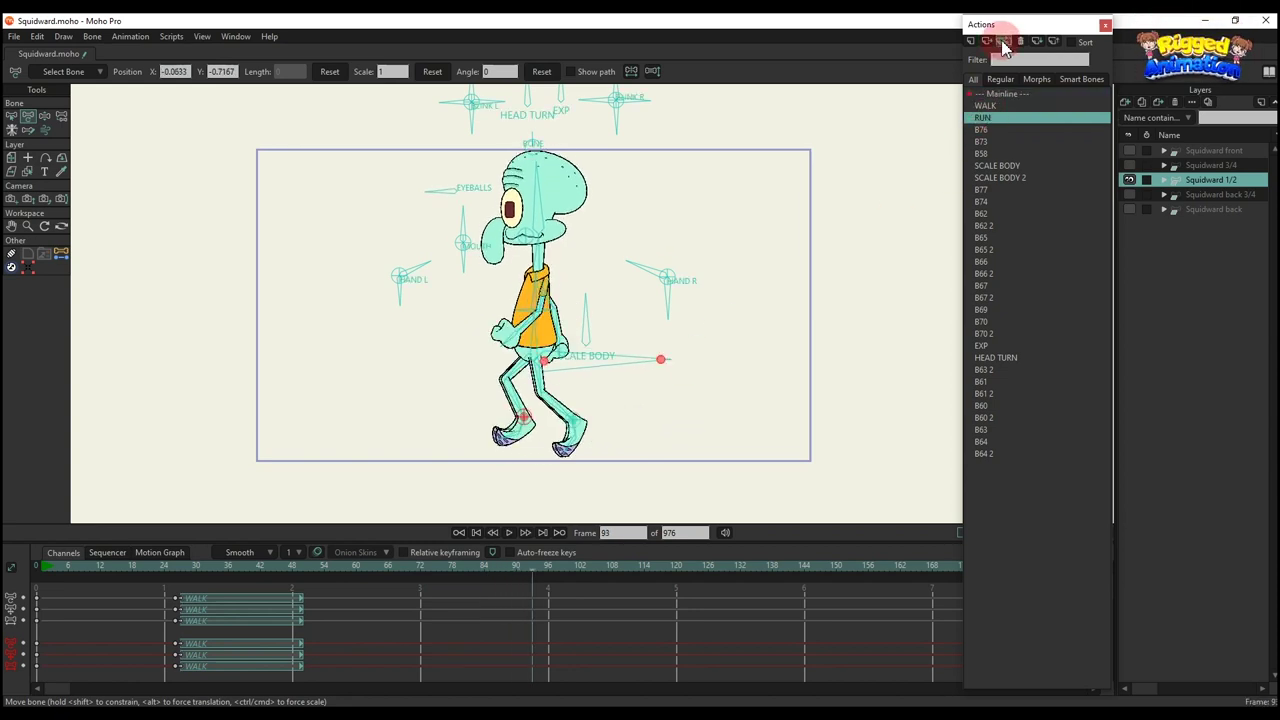
{"action": "left_click", "coordinate": [1005, 48]}
{"action": "key", "text": "space"}
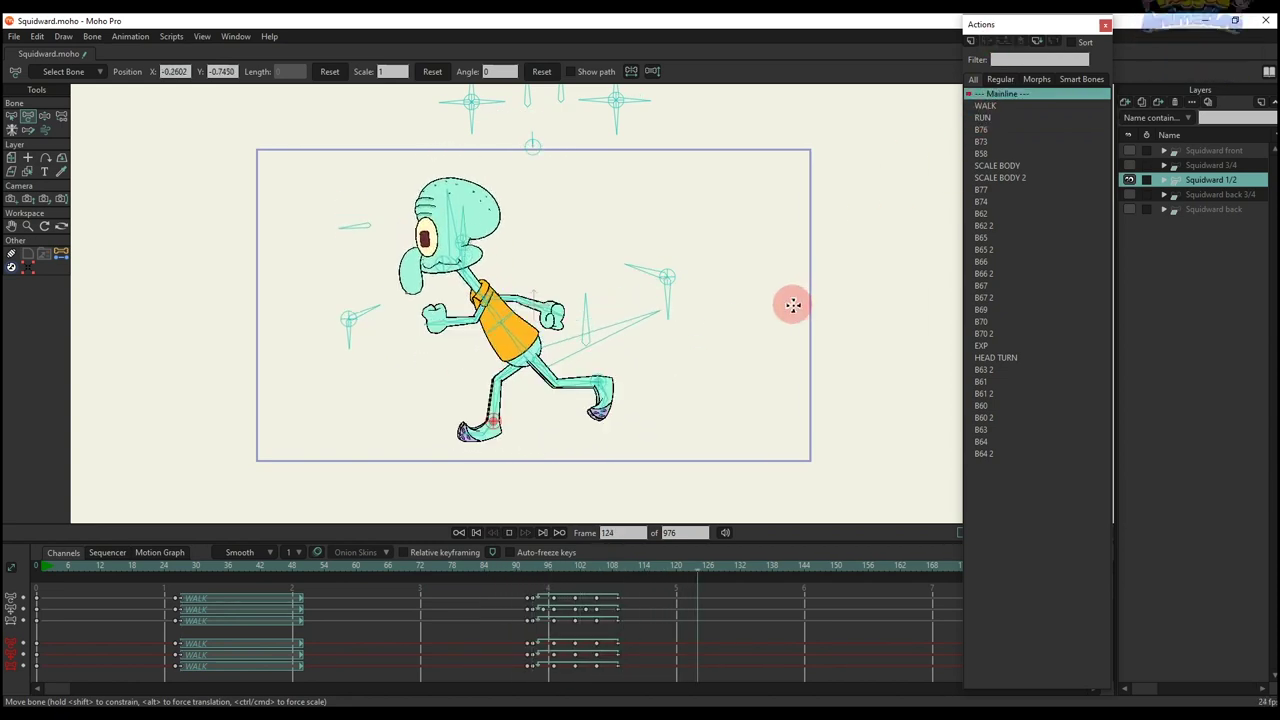
{"action": "key", "text": "space"}
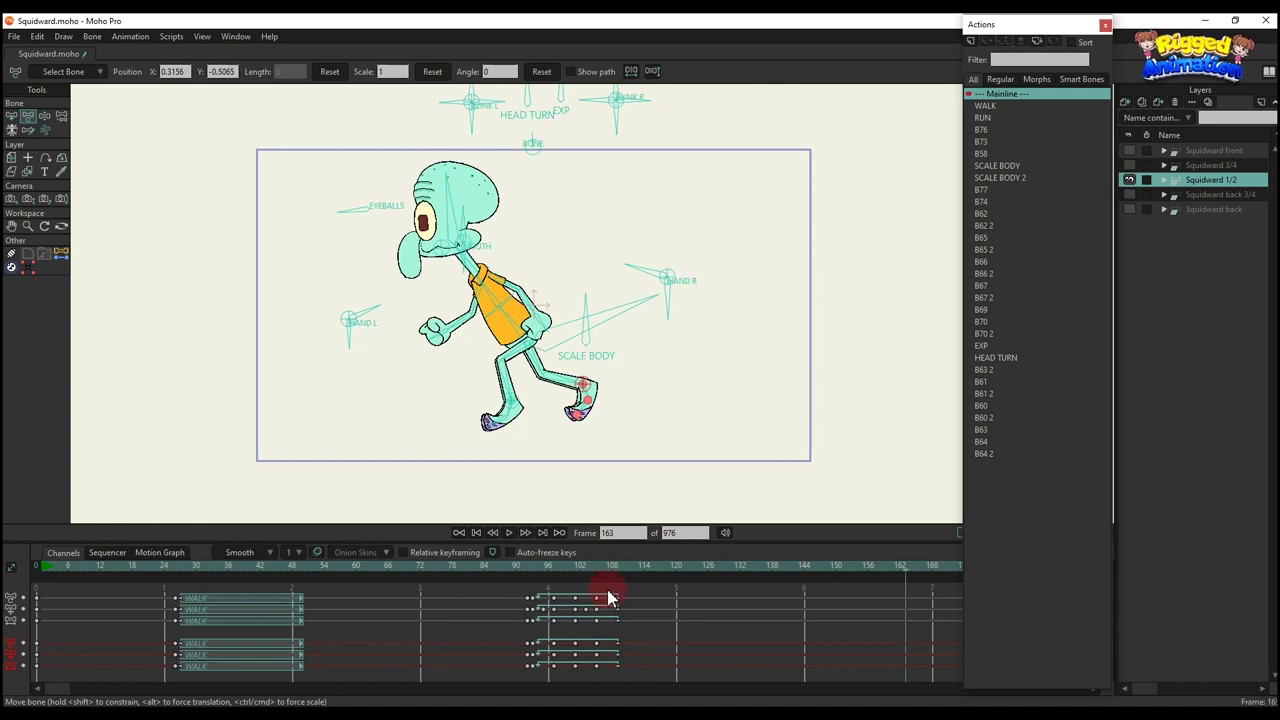
{"action": "left_click_drag", "start_coordinate": [663, 672], "coordinate": [39, 558]}
{"action": "key", "text": "Delete"}
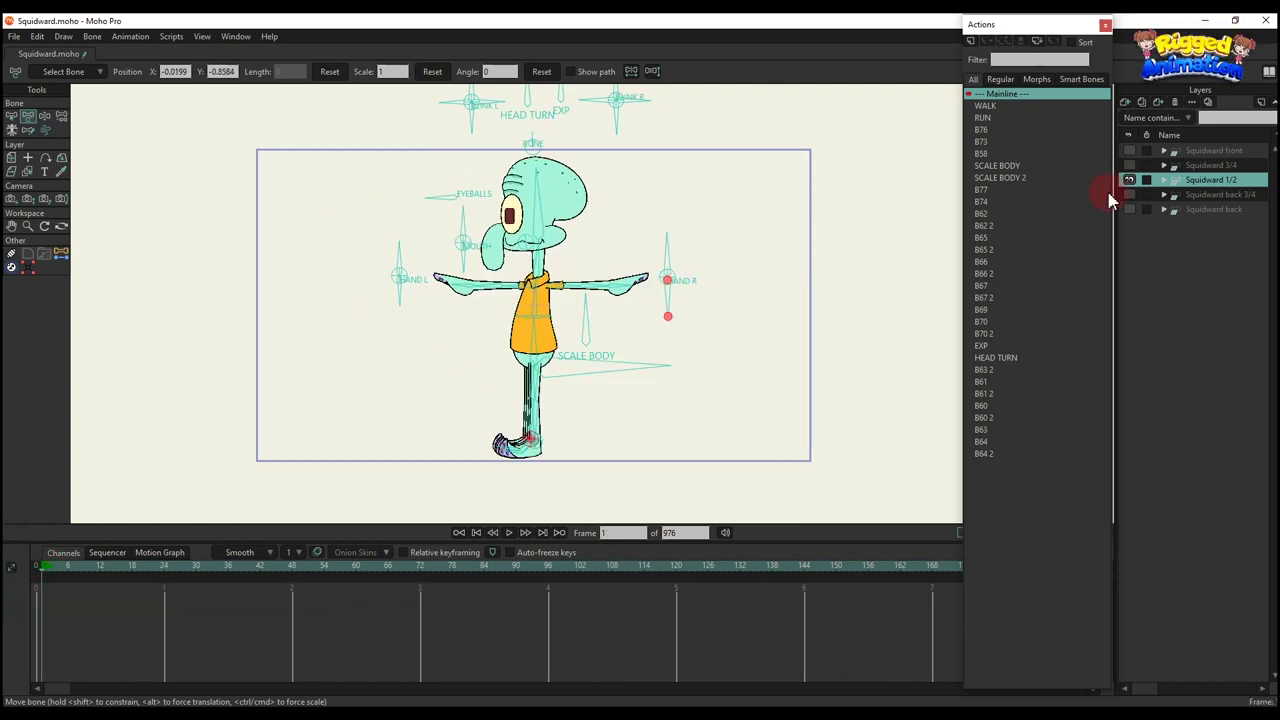
- Hide the Squidward 1/2 layer, then show and select the Squidward back 3/4 layer
{"action": "left_click", "coordinate": [1131, 182]}
{"action": "left_click", "coordinate": [1130, 195]}
{"action": "left_click", "coordinate": [1189, 197]}
- Test the back 3/4 view's head by rotating the HEAD TURN control
{"action": "scroll", "coordinate": [507, 256], "scroll_direction": "down", "scroll_amount": 1}
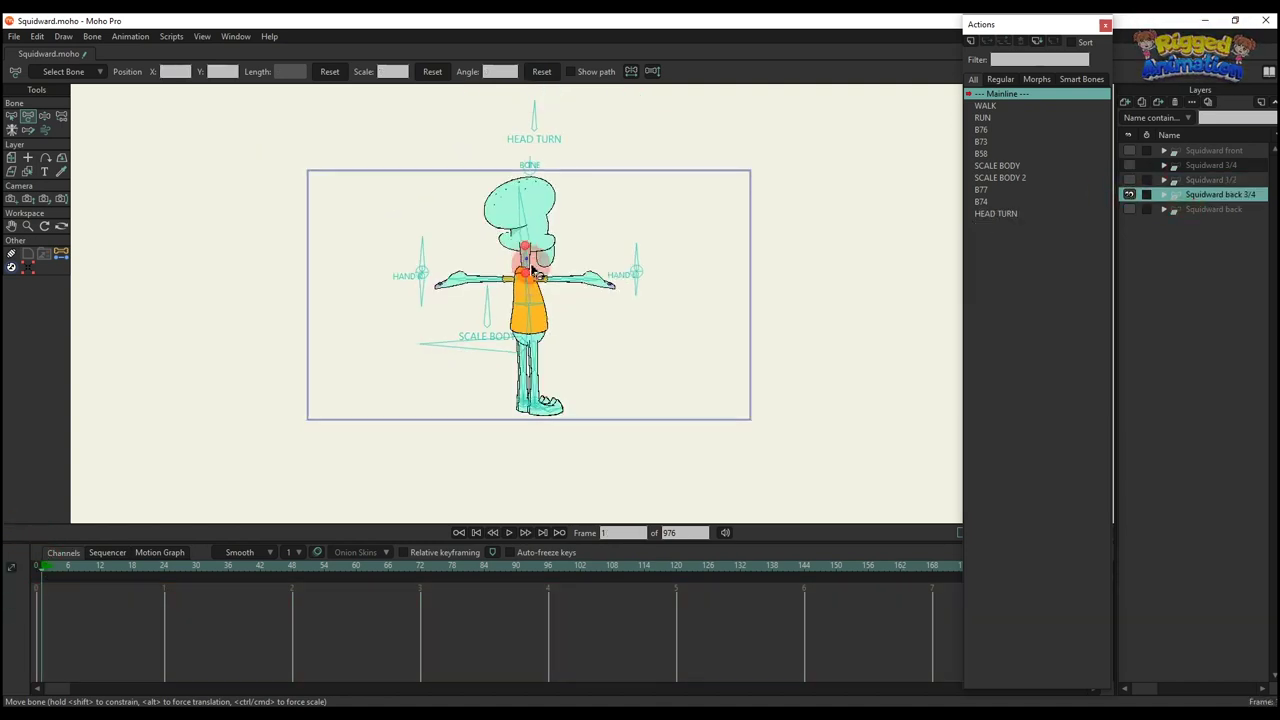
{"action": "left_click_drag", "start_coordinate": [530, 257], "coordinate": [550, 293]}
{"action": "scroll", "coordinate": [550, 258], "scroll_direction": "up", "scroll_amount": 1}
{"action": "scroll", "coordinate": [568, 137], "scroll_direction": "up", "scroll_amount": 1}
{"action": "left_click_drag", "start_coordinate": [551, 135], "coordinate": [600, 120]}
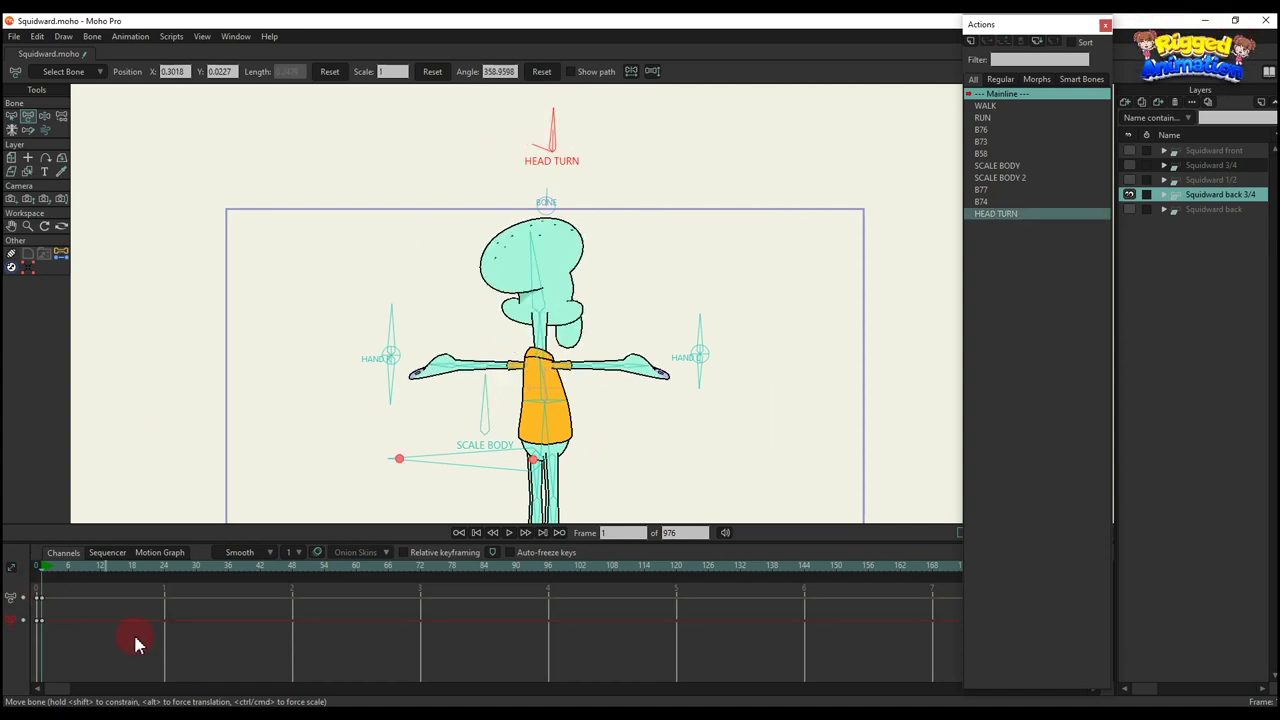
{"action": "left_click", "coordinate": [510, 232]}
{"action": "scroll", "coordinate": [532, 236], "scroll_direction": "up", "scroll_amount": 1}
{"action": "left_click_drag", "start_coordinate": [534, 226], "coordinate": [530, 202]}
- Rotate the upper bones of both hand controls to test the hand poses
{"action": "scroll", "coordinate": [436, 302], "scroll_direction": "down", "scroll_amount": 1}
{"action": "left_click_drag", "start_coordinate": [439, 302], "coordinate": [425, 257]}
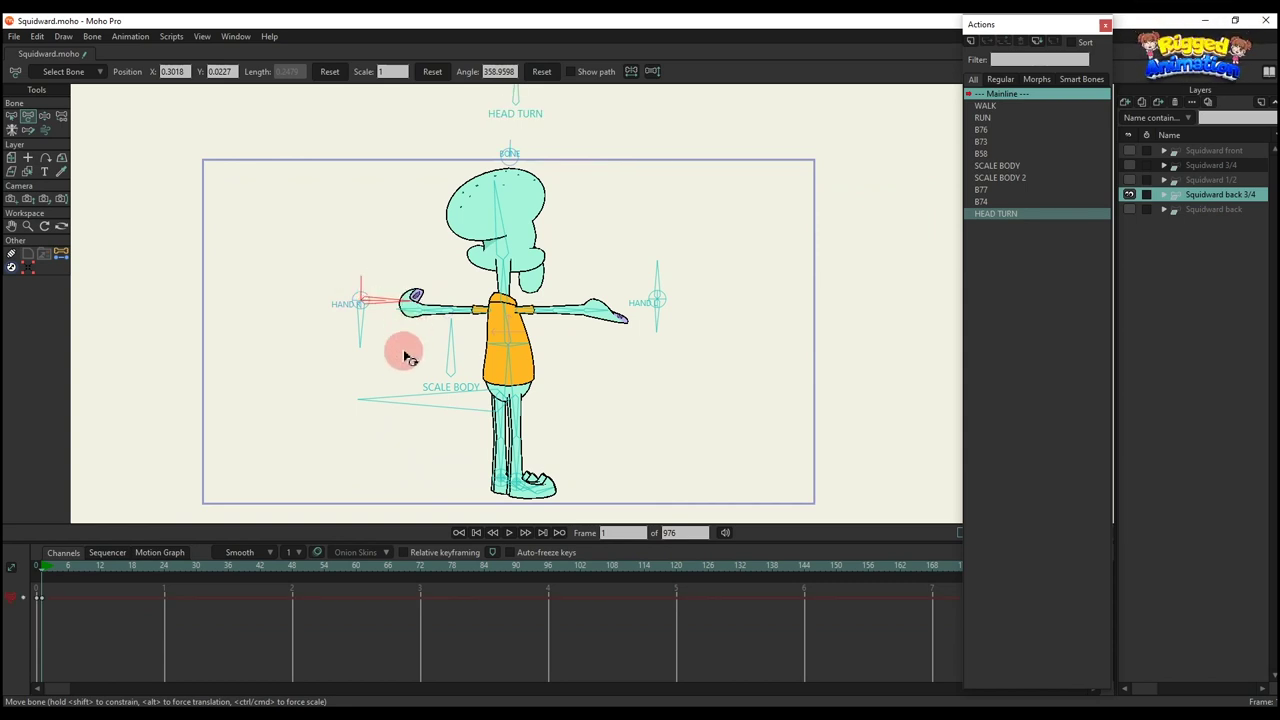
{"action": "scroll", "coordinate": [643, 300], "scroll_direction": "up", "scroll_amount": 2}
{"action": "left_click_drag", "start_coordinate": [643, 300], "coordinate": [706, 254]}
- Rotate the arm bones on both sides to fold the forearms across the torso
{"action": "scroll", "coordinate": [663, 320], "scroll_direction": "up", "scroll_amount": 2}
{"action": "left_click_drag", "start_coordinate": [489, 309], "coordinate": [388, 372]}
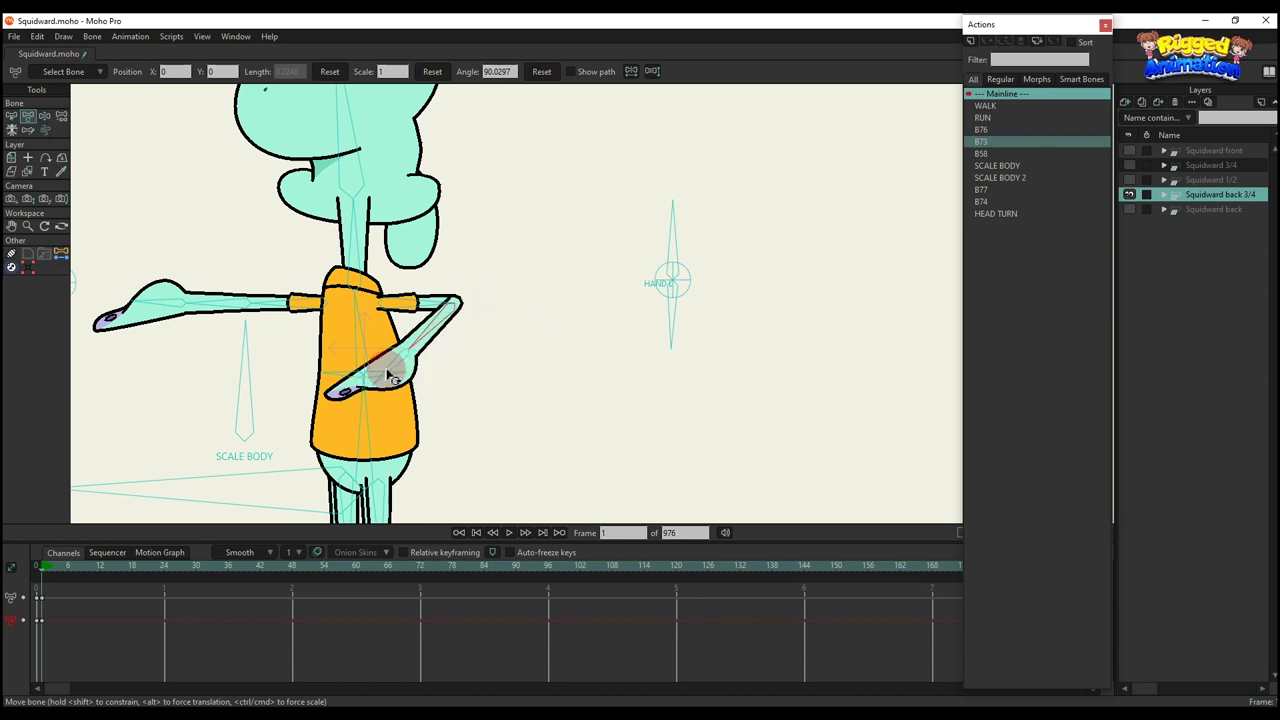
{"action": "scroll", "coordinate": [390, 368], "scroll_direction": "down", "scroll_amount": 1}
{"action": "left_click_drag", "start_coordinate": [424, 326], "coordinate": [513, 275]}
{"action": "left_click_drag", "start_coordinate": [400, 249], "coordinate": [455, 272]}
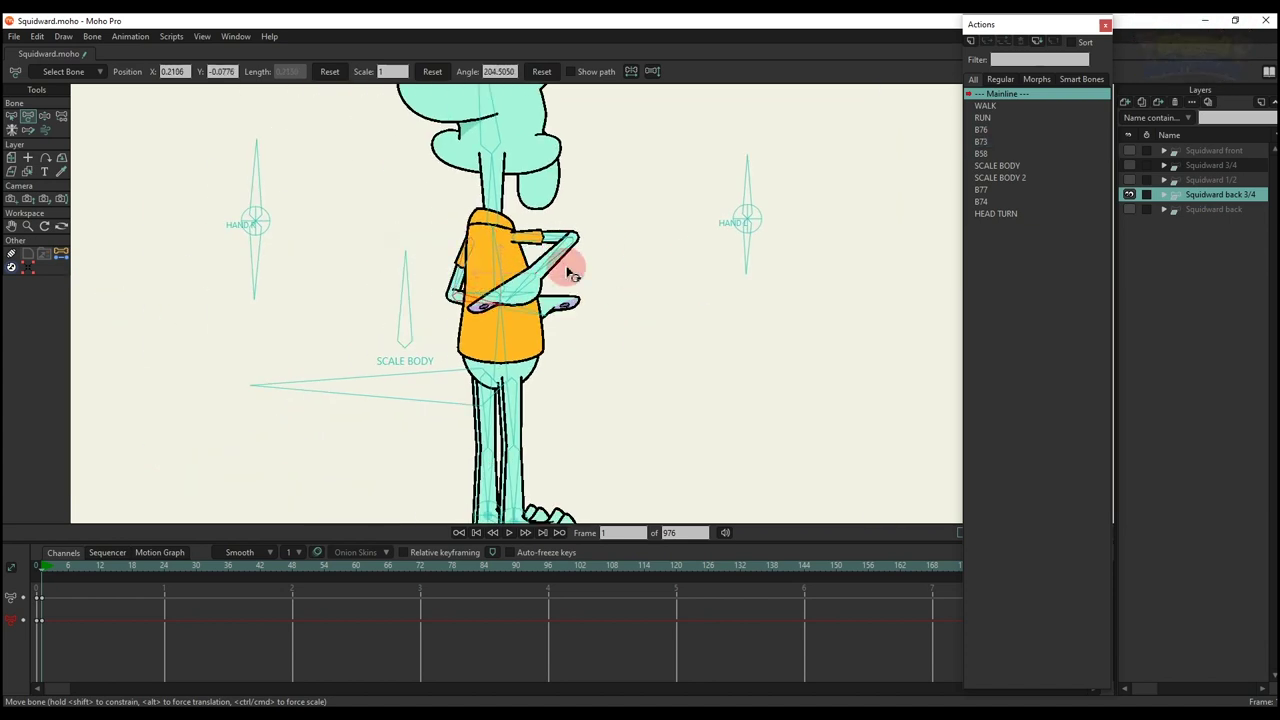
{"action": "left_click_drag", "start_coordinate": [570, 273], "coordinate": [537, 283]}
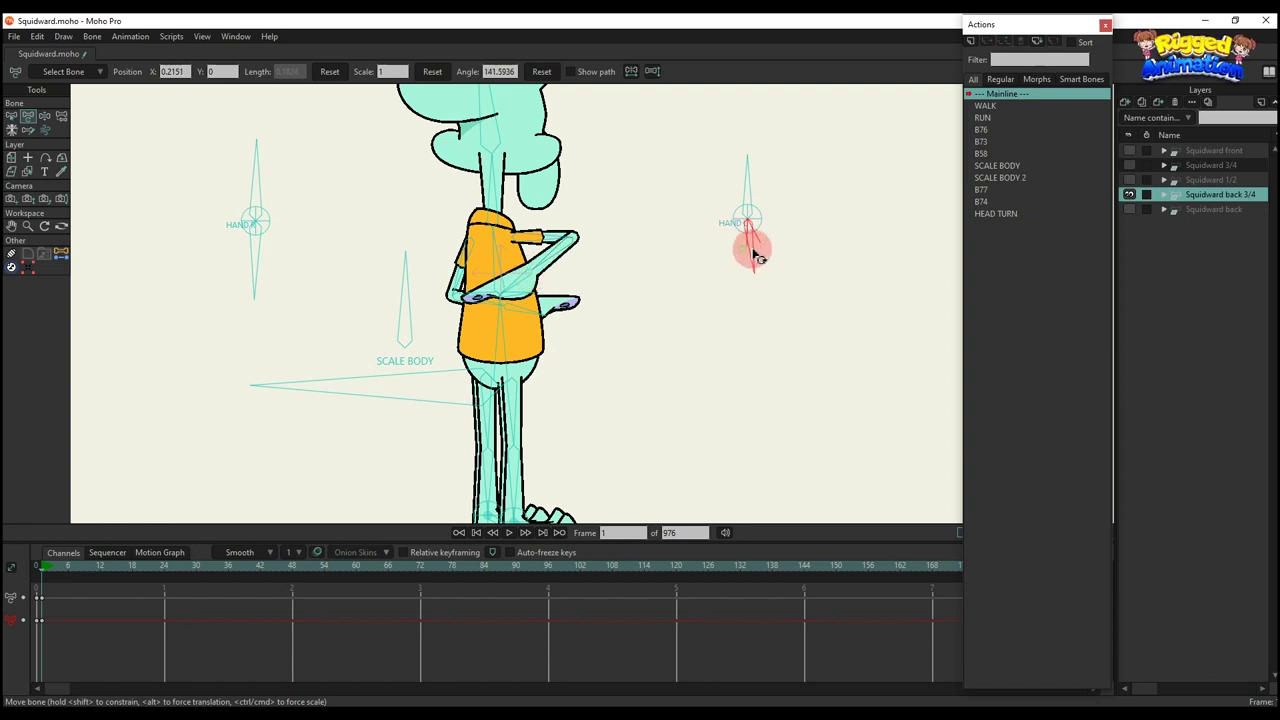
- Rotate the lower bone of the toe-side hand control to place that arm on the torso's other side, and adjust its arm bones
{"action": "left_click_drag", "start_coordinate": [745, 257], "coordinate": [741, 258]}
{"action": "left_click_drag", "start_coordinate": [562, 263], "coordinate": [591, 277]}
{"action": "left_click_drag", "start_coordinate": [745, 257], "coordinate": [800, 236]}
{"action": "left_click_drag", "start_coordinate": [578, 268], "coordinate": [549, 244]}
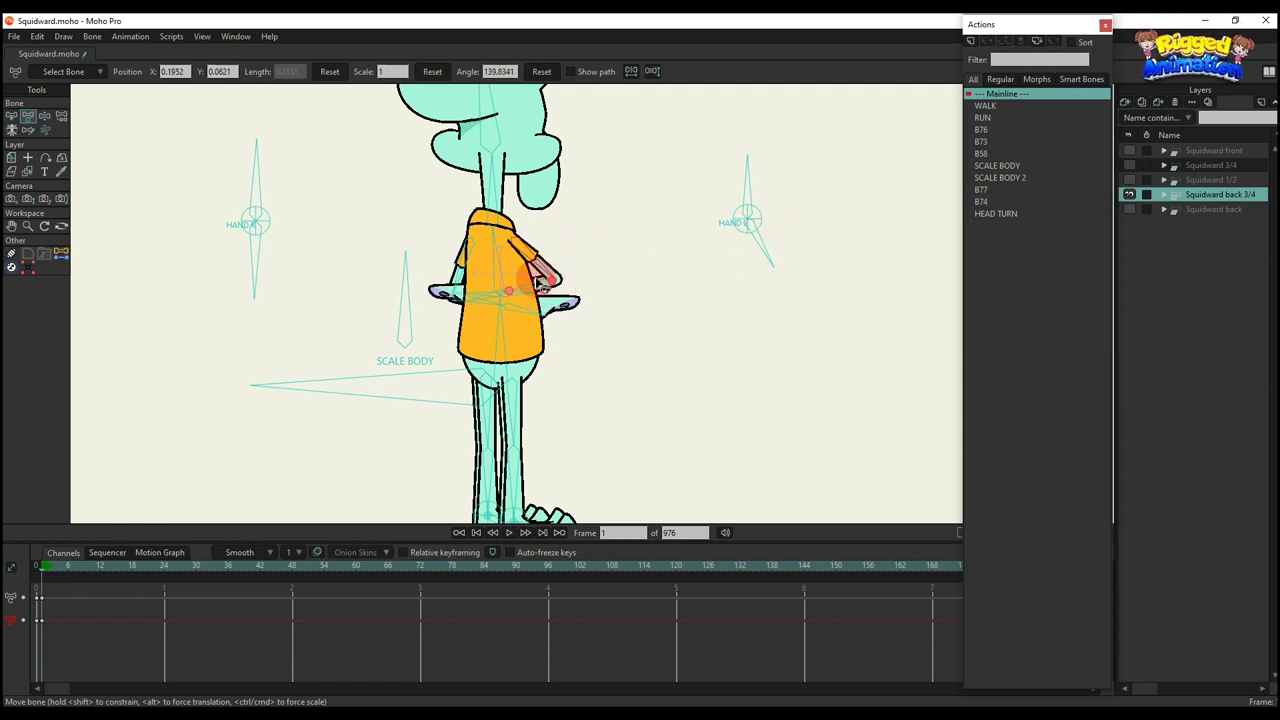
{"action": "left_click_drag", "start_coordinate": [543, 287], "coordinate": [551, 268]}
- Swing the arms outward and refold them with the other hand control's lower bone rotated, then clear the arm test keyframes
{"action": "left_click_drag", "start_coordinate": [450, 300], "coordinate": [425, 335]}
{"action": "left_click", "coordinate": [594, 281]}
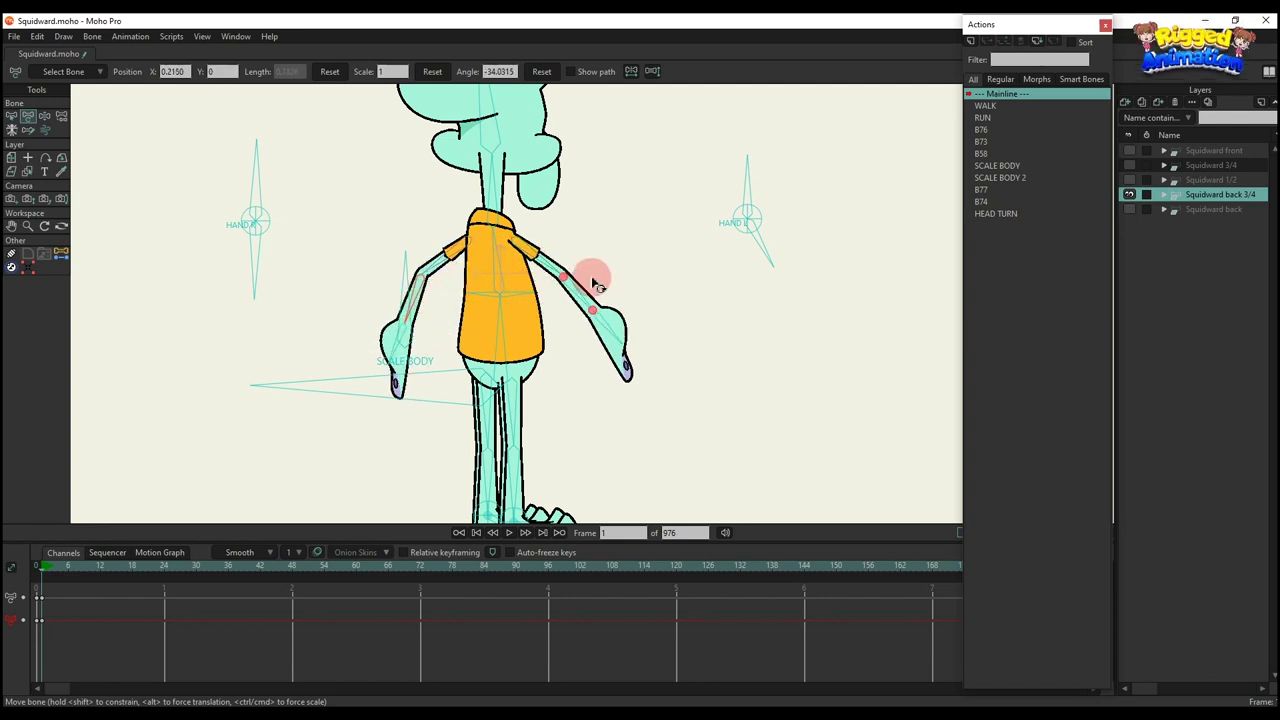
{"action": "left_click_drag", "start_coordinate": [641, 275], "coordinate": [472, 301]}
{"action": "left_click", "coordinate": [250, 255]}
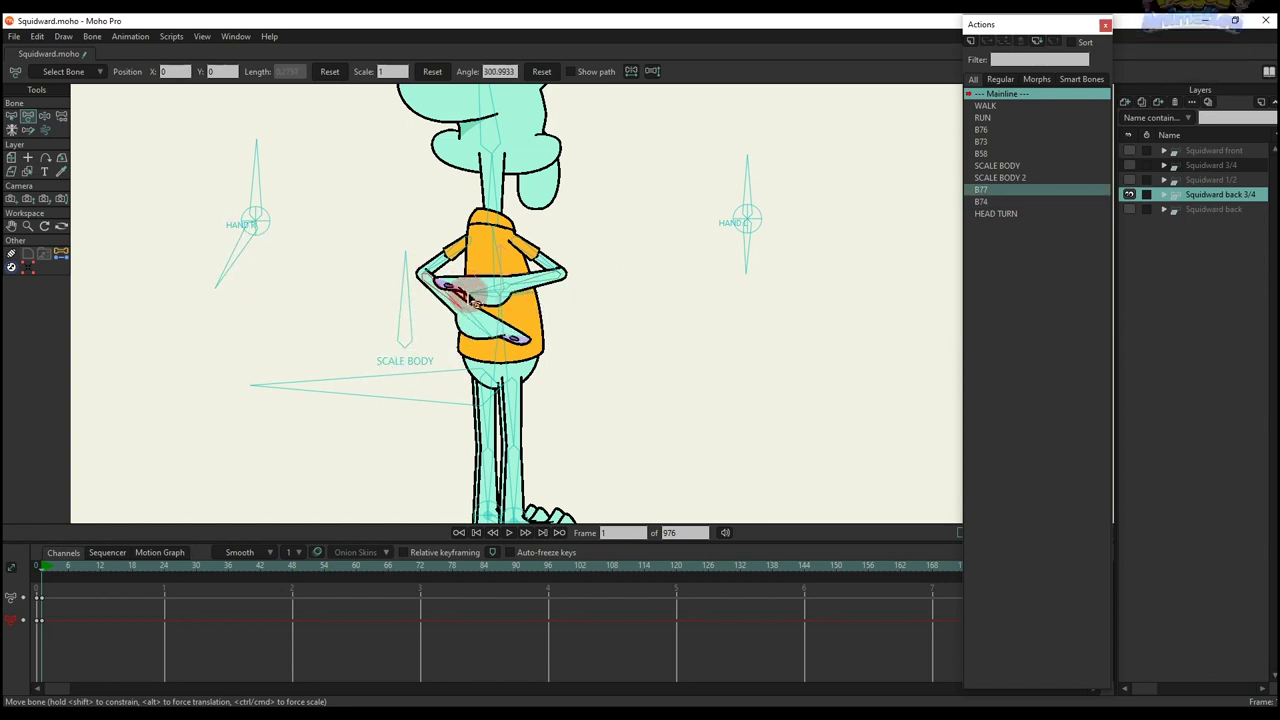
{"action": "left_click", "coordinate": [845, 178]}
{"action": "scroll", "coordinate": [845, 178], "scroll_direction": "down", "scroll_amount": 2}
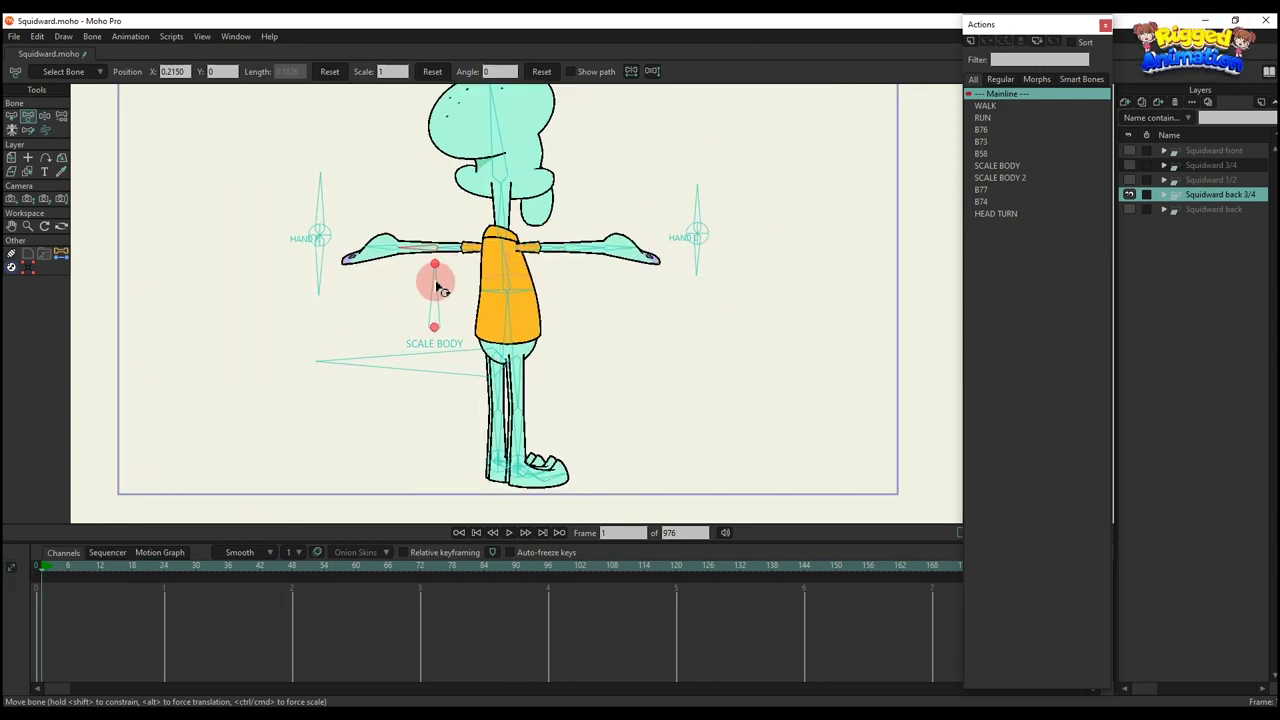
- Rotate the SCALE BODY control to test the body scaling, then delete the test keyframes
{"action": "left_click_drag", "start_coordinate": [429, 277], "coordinate": [418, 349]}
{"action": "scroll", "coordinate": [427, 297], "scroll_direction": "down", "scroll_amount": 2}
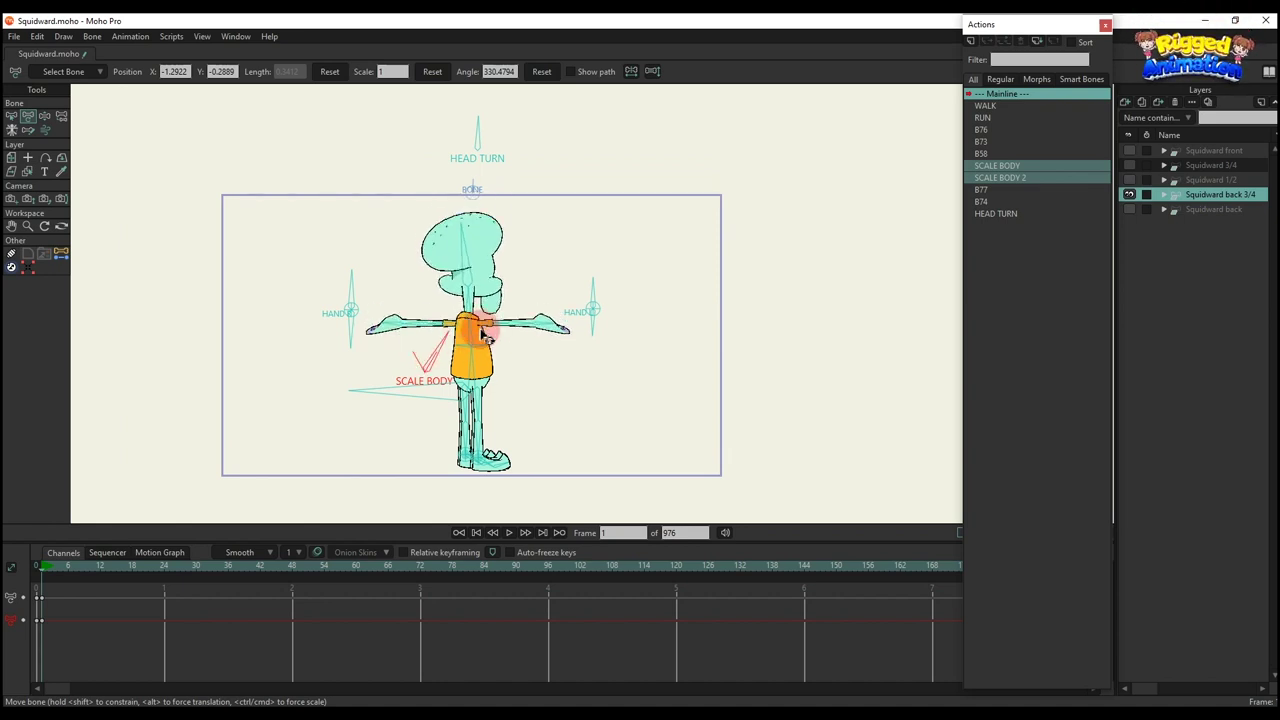
{"action": "left_click_drag", "start_coordinate": [145, 609], "coordinate": [32, 628]}
{"action": "key", "text": "Delete"}
- Rotate the torso bones to test how the back 3/4 body bends
{"action": "scroll", "coordinate": [507, 348], "scroll_direction": "up", "scroll_amount": 2}
{"action": "mouse_move", "coordinate": [444, 320]}
{"action": "left_mouse_down"}
{"action": "mouse_move", "coordinate": [487, 309]}
{"action": "mouse_move", "coordinate": [456, 312]}
{"action": "left_mouse_up"}
{"action": "left_click", "coordinate": [455, 366]}
{"action": "left_click_drag", "start_coordinate": [455, 366], "coordinate": [461, 310]}
- Move both foot bones to spread the legs and bend the knees, then delete the test keyframes
{"action": "scroll", "coordinate": [471, 357], "scroll_direction": "up", "scroll_amount": 5}
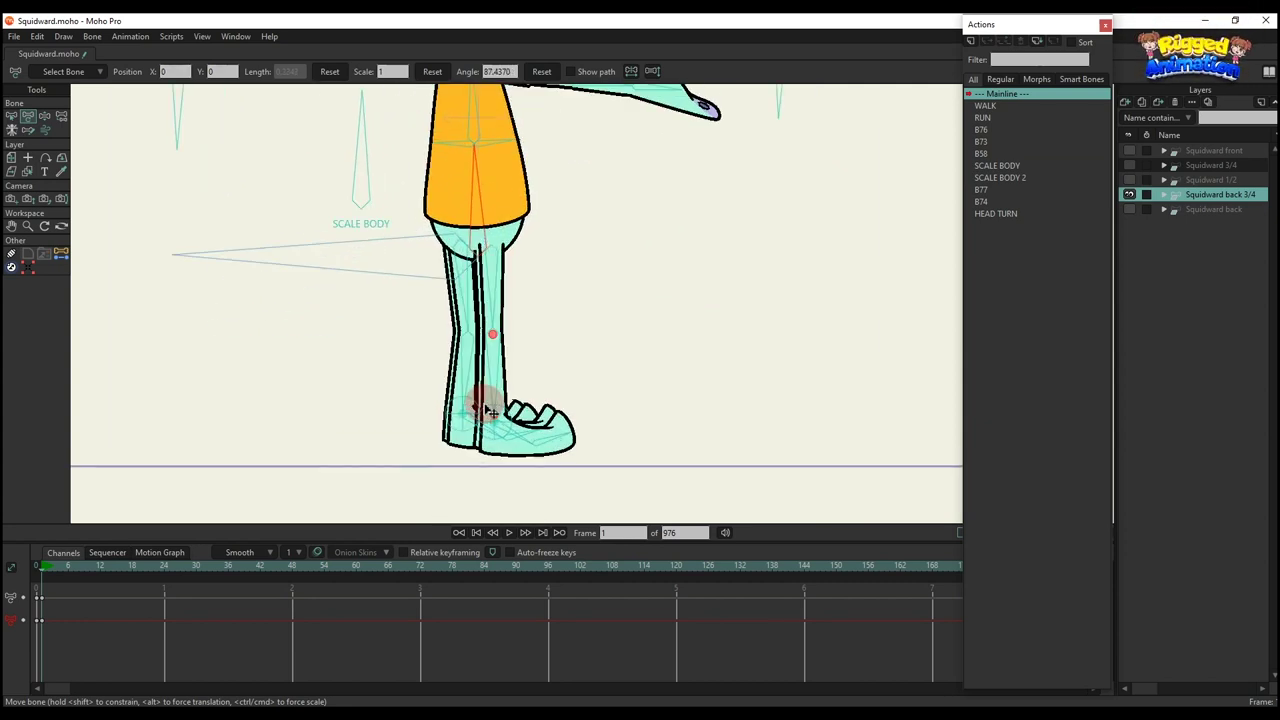
{"action": "mouse_move", "coordinate": [486, 400]}
{"action": "left_mouse_down"}
{"action": "mouse_move", "coordinate": [580, 345]}
{"action": "mouse_move", "coordinate": [491, 380]}
{"action": "mouse_move", "coordinate": [380, 366]}
{"action": "mouse_move", "coordinate": [566, 364]}
{"action": "mouse_move", "coordinate": [529, 371]}
{"action": "mouse_move", "coordinate": [478, 413]}
{"action": "left_mouse_up"}
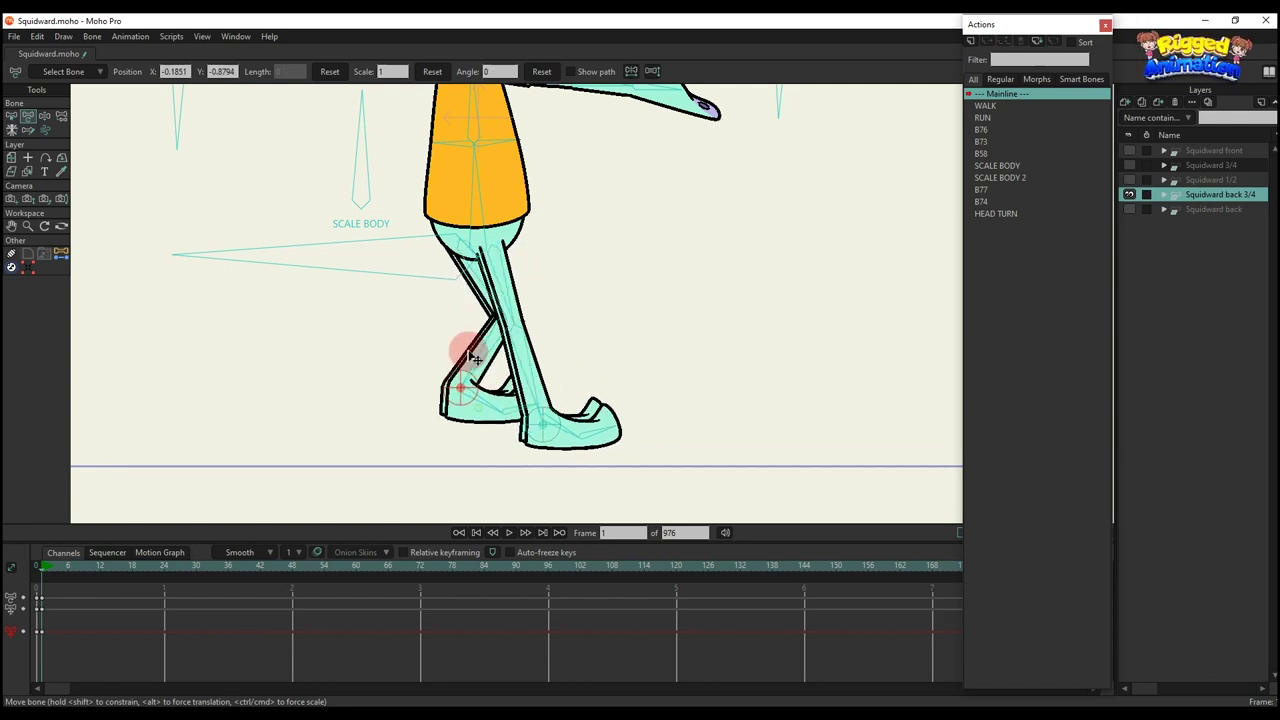
{"action": "left_click_drag", "start_coordinate": [475, 358], "coordinate": [393, 402]}
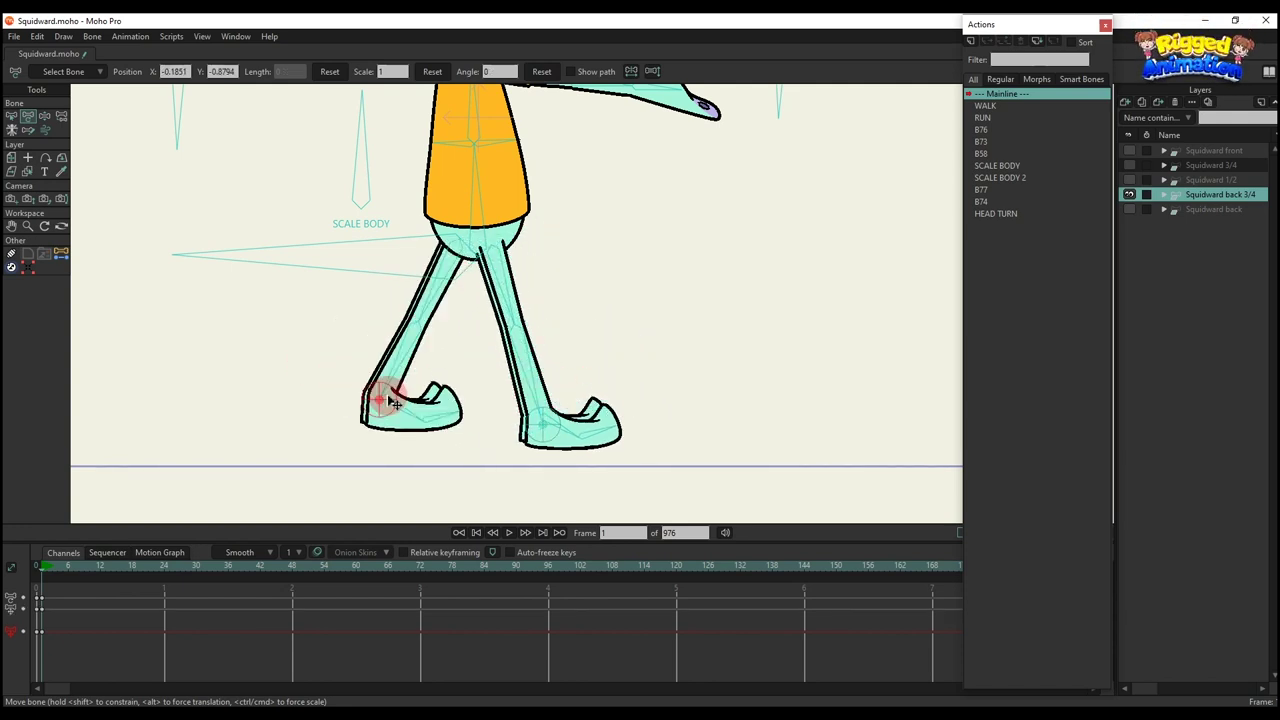
{"action": "left_click_drag", "start_coordinate": [180, 590], "coordinate": [8, 492]}
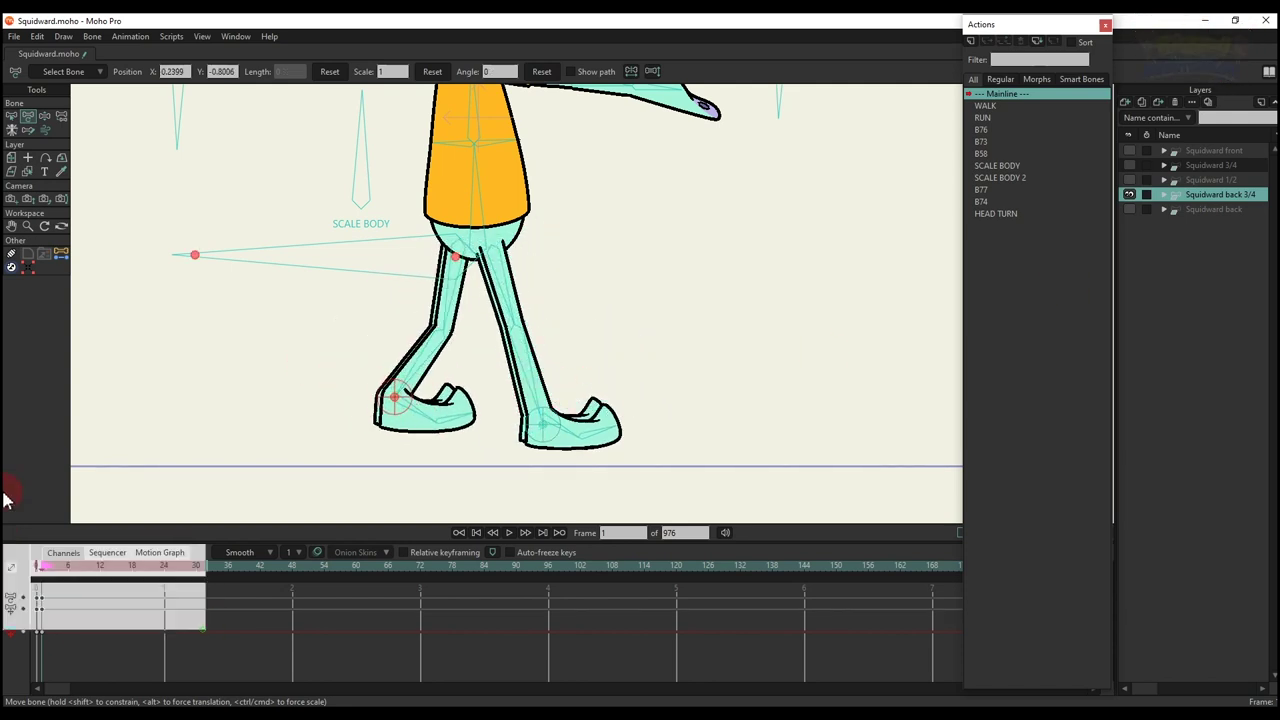
{"action": "key", "text": "Delete"}
- Insert the WALK action into the back 3/4 view's timeline at frame 1 and play it back
{"action": "scroll", "coordinate": [429, 329], "scroll_direction": "down", "scroll_amount": 5}
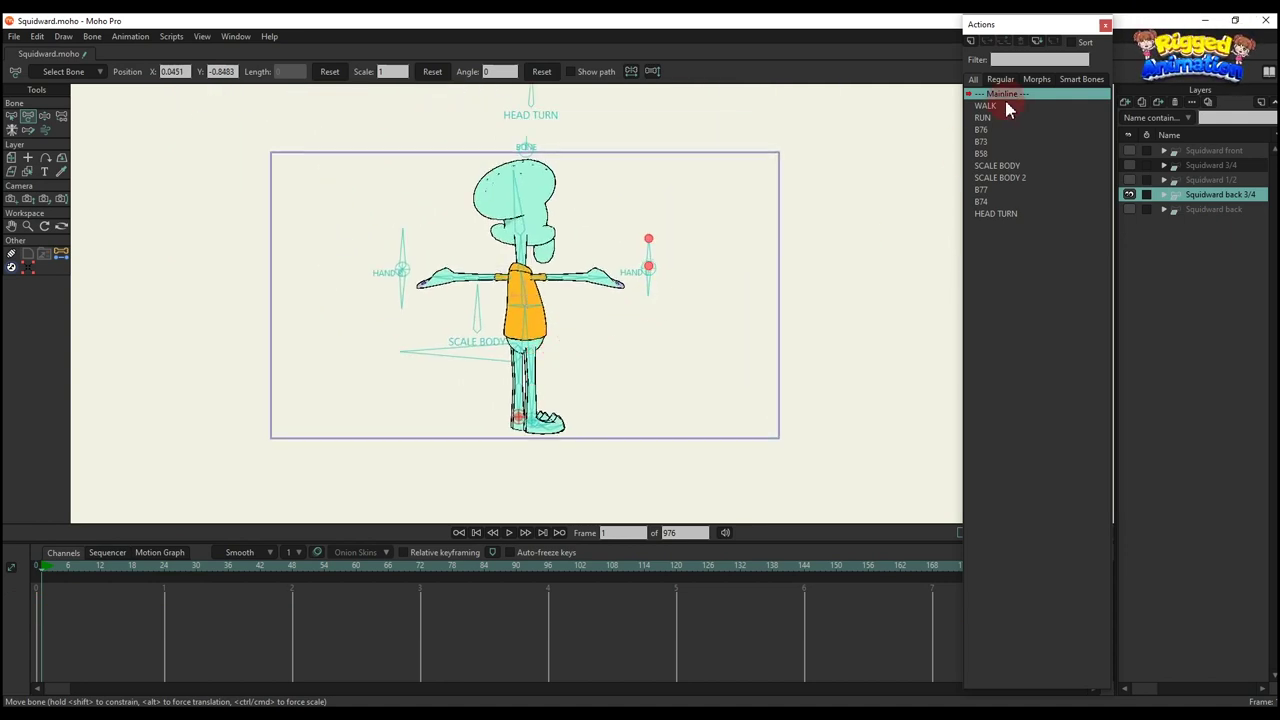
{"action": "left_click", "coordinate": [987, 43]}
{"action": "left_click", "coordinate": [900, 194]}
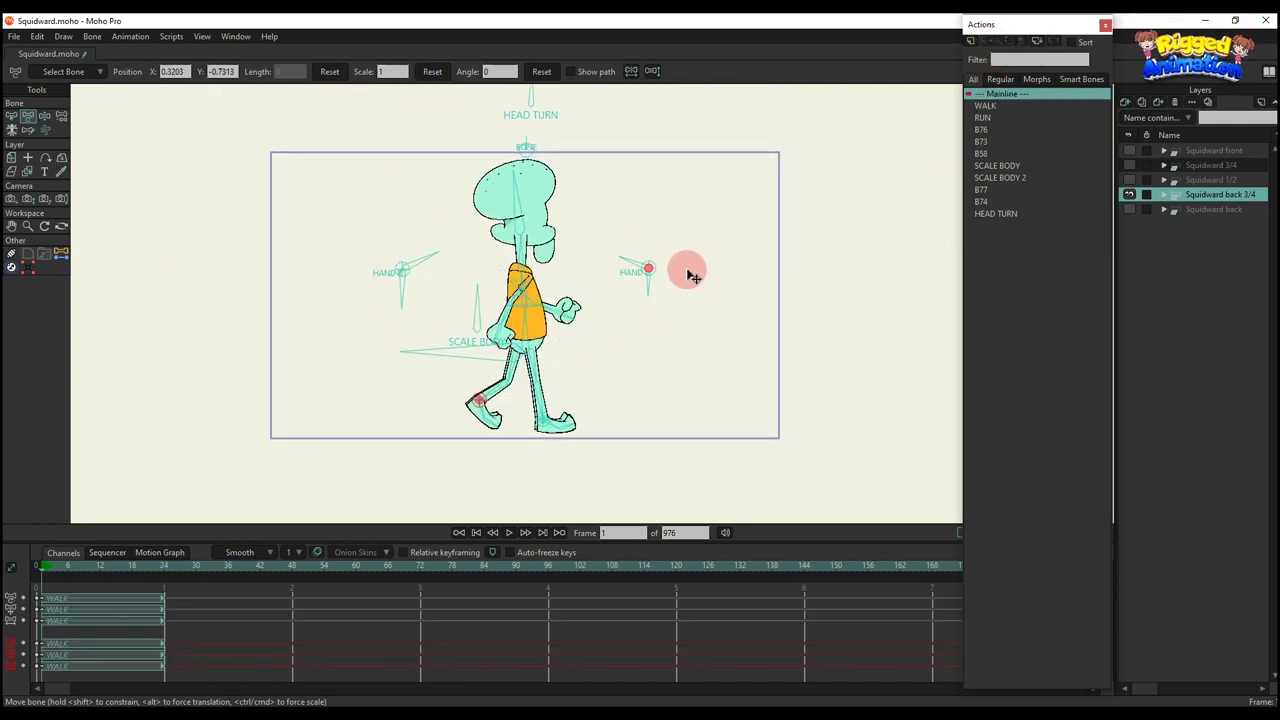
{"action": "key", "text": "space"}
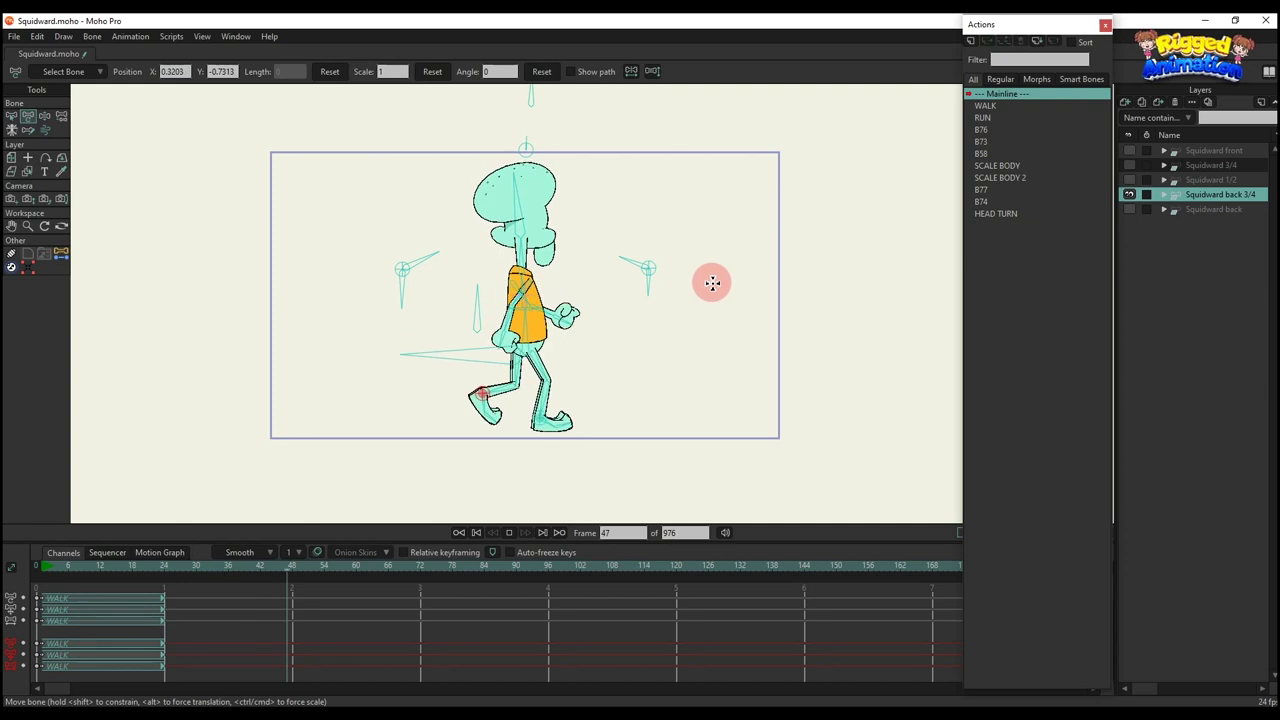
{"action": "key", "text": "space"}
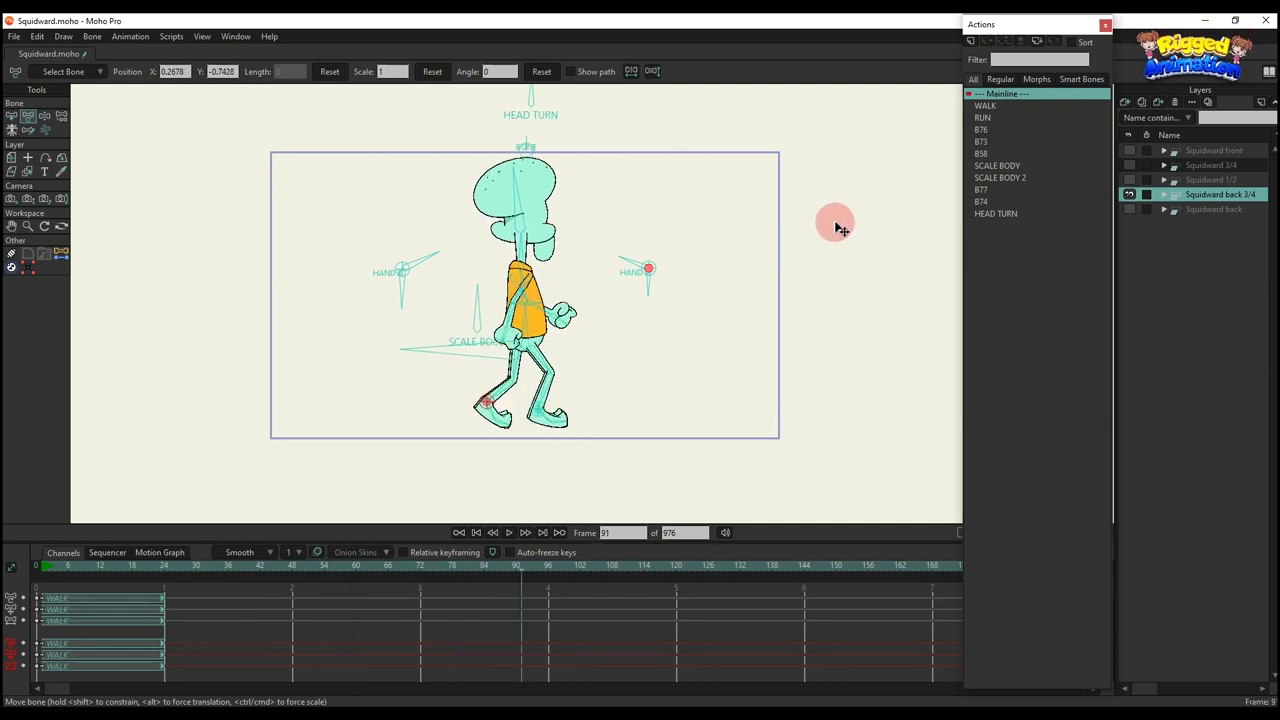
- Insert the RUN action at frame 91 and play it back, then delete all the action keyframes
{"action": "left_click", "coordinate": [984, 118]}
{"action": "left_click", "coordinate": [1003, 42]}
{"action": "key", "text": "space"}
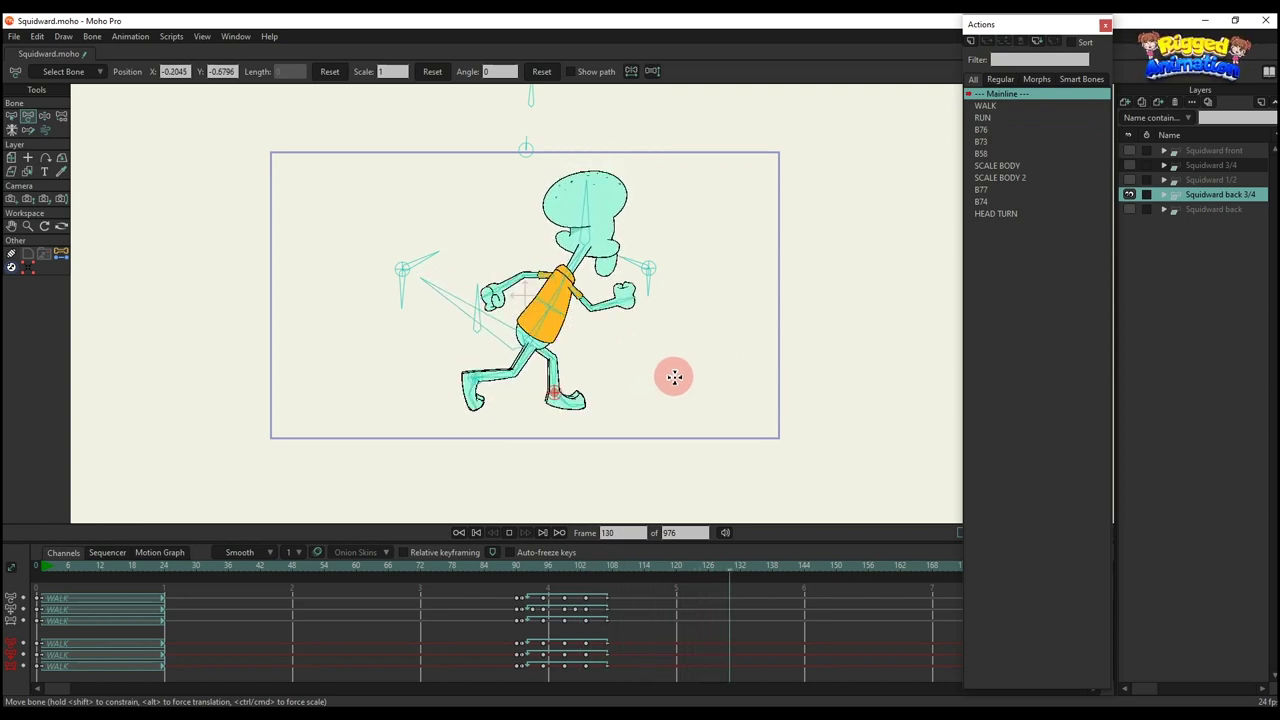
{"action": "key", "text": "space"}
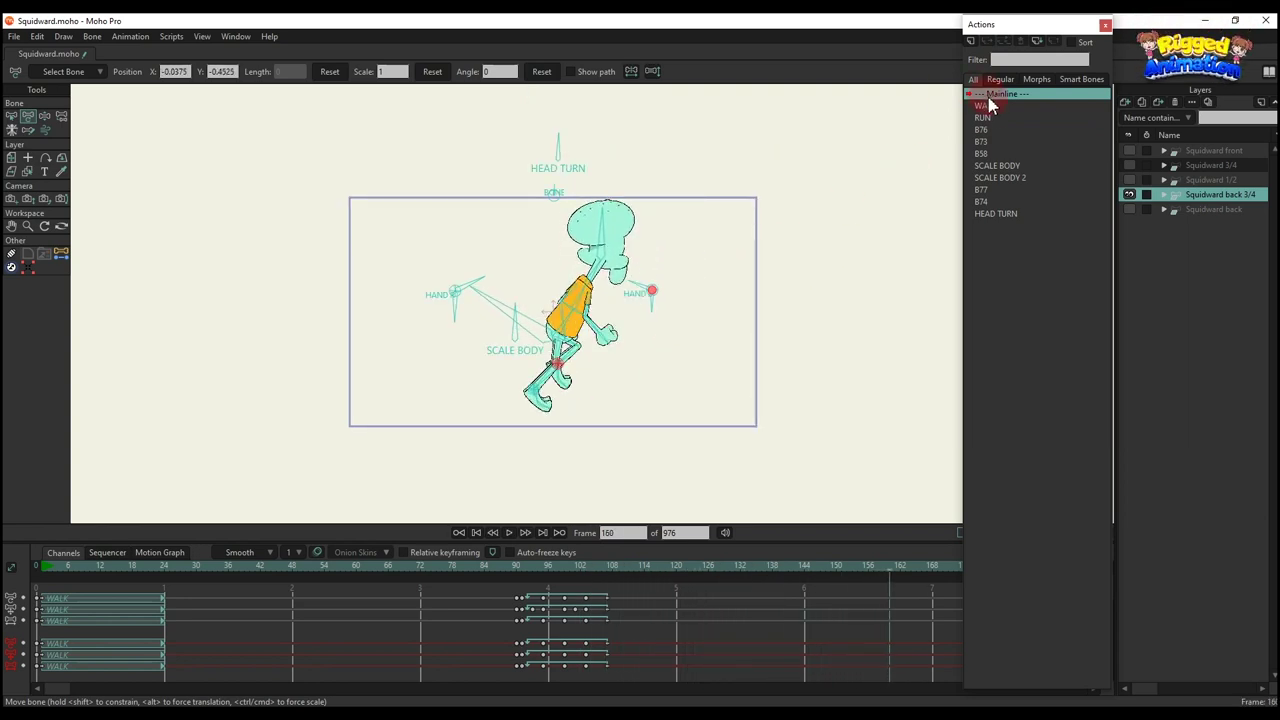
{"action": "left_click_drag", "start_coordinate": [649, 668], "coordinate": [8, 534]}
{"action": "key", "text": "Delete"}
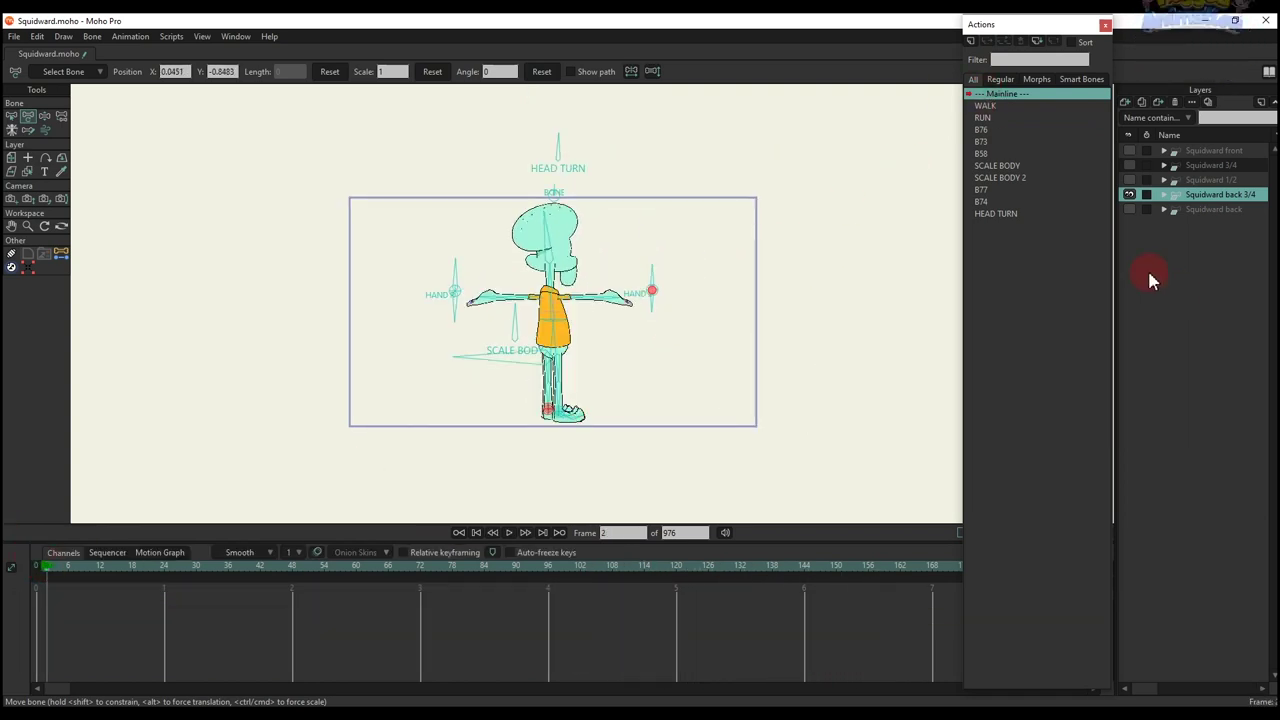
- Hide the Squidward back 3/4 layer, then show and select the Squidward back layer
{"action": "left_click", "coordinate": [1129, 195]}
{"action": "left_click", "coordinate": [1129, 210]}
{"action": "left_click", "coordinate": [1188, 211]}
- Rotate the HEAD TURN control to test the back view's head, then undo the test
{"action": "scroll", "coordinate": [603, 264], "scroll_direction": "up", "scroll_amount": 1}
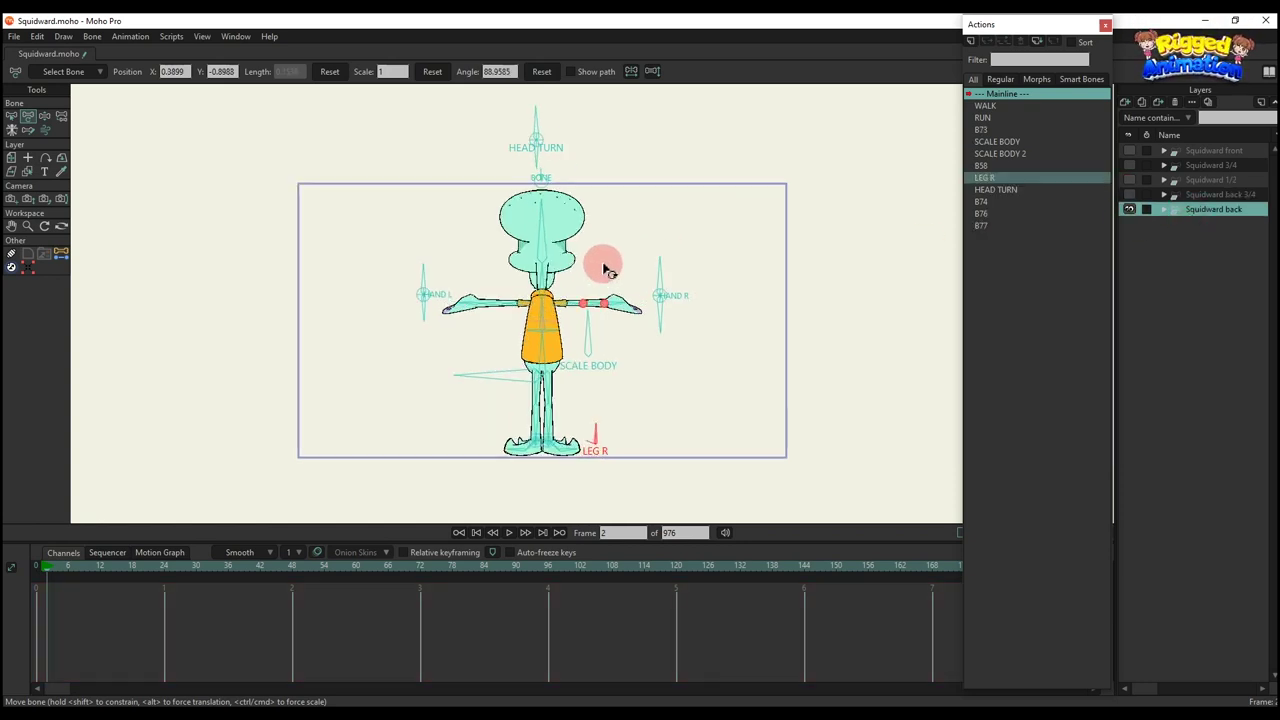
{"action": "left_click_drag", "start_coordinate": [602, 264], "coordinate": [602, 282]}
{"action": "scroll", "coordinate": [533, 243], "scroll_direction": "up", "scroll_amount": 1}
{"action": "left_click_drag", "start_coordinate": [534, 126], "coordinate": [511, 185]}
{"action": "left_click_drag", "start_coordinate": [400, 339], "coordinate": [119, 668]}
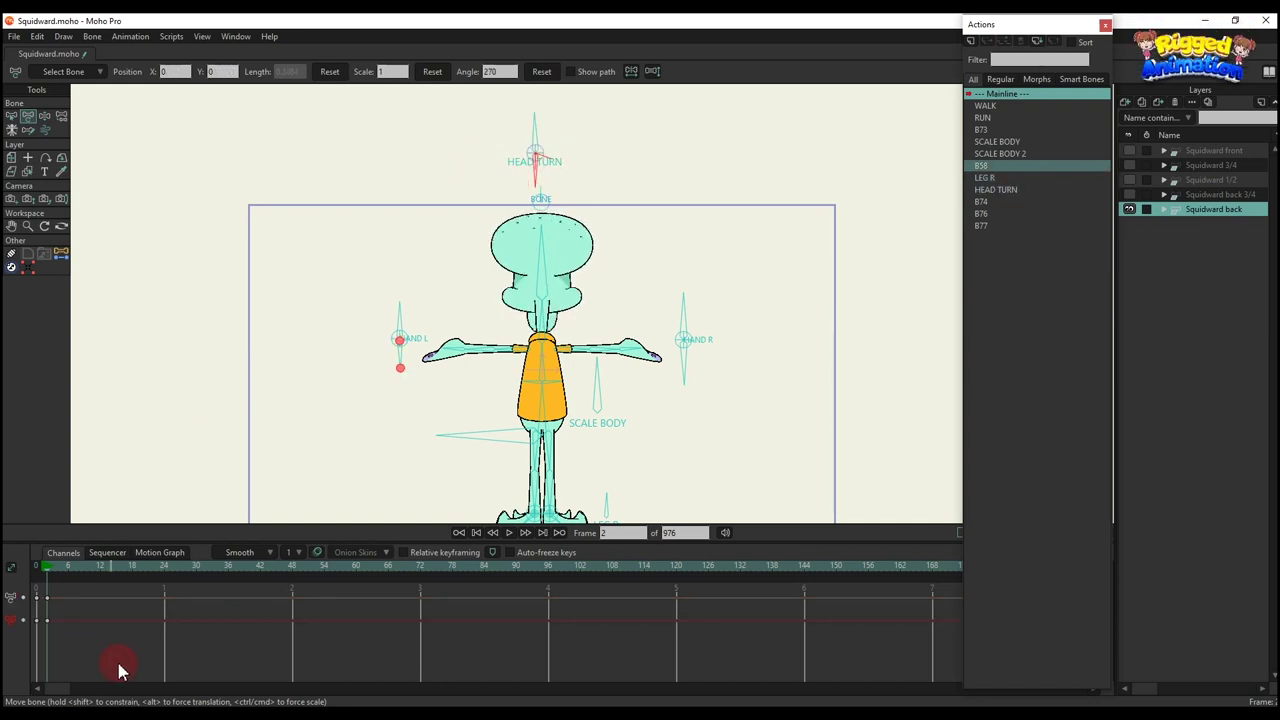
{"action": "key", "text": "ctrl+z"}
{"action": "key", "text": "ctrl+z"}
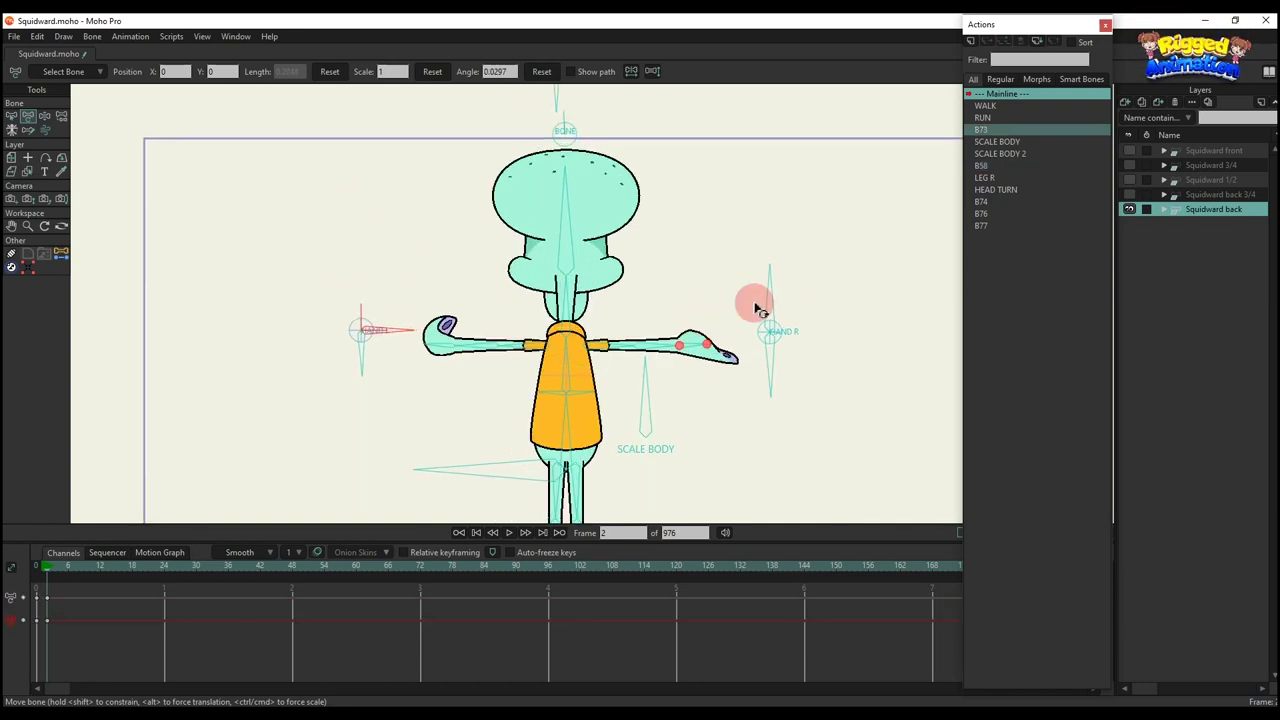
- Rotate the HAND L and HAND R controls to test the hand poses, then delete the test keyframes
{"action": "left_click_drag", "start_coordinate": [752, 300], "coordinate": [740, 335]}
{"action": "left_click_drag", "start_coordinate": [82, 624], "coordinate": [4, 553]}
{"action": "key", "text": "Delete"}
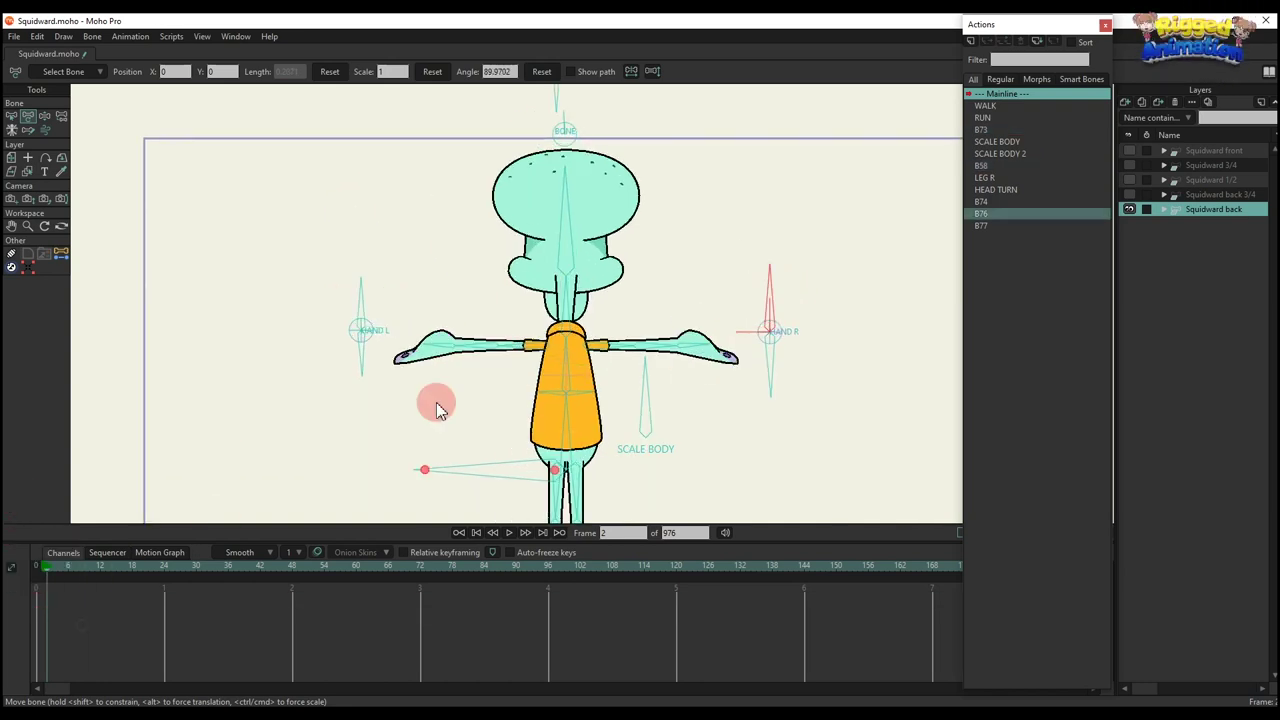
- Bend both arms of the back view into several poses to test them, then delete the test keyframes
{"action": "left_click_drag", "start_coordinate": [645, 350], "coordinate": [590, 372]}
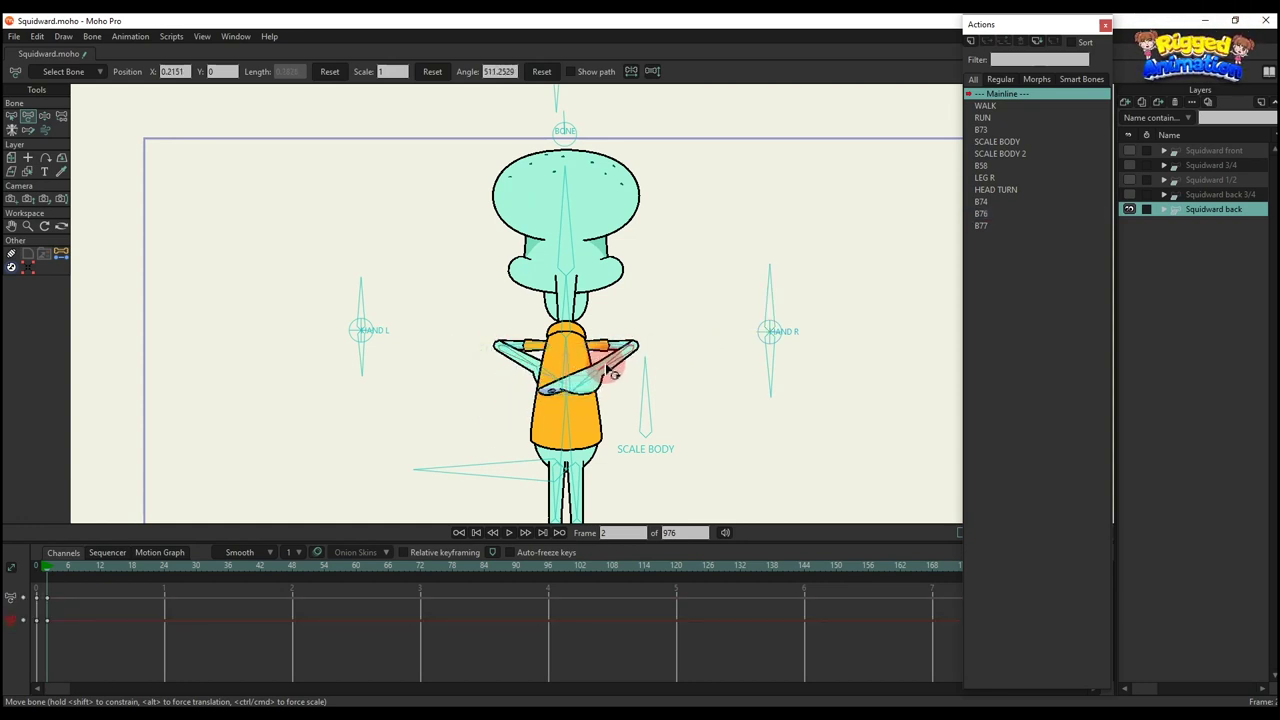
{"action": "left_click_drag", "start_coordinate": [779, 372], "coordinate": [718, 350]}
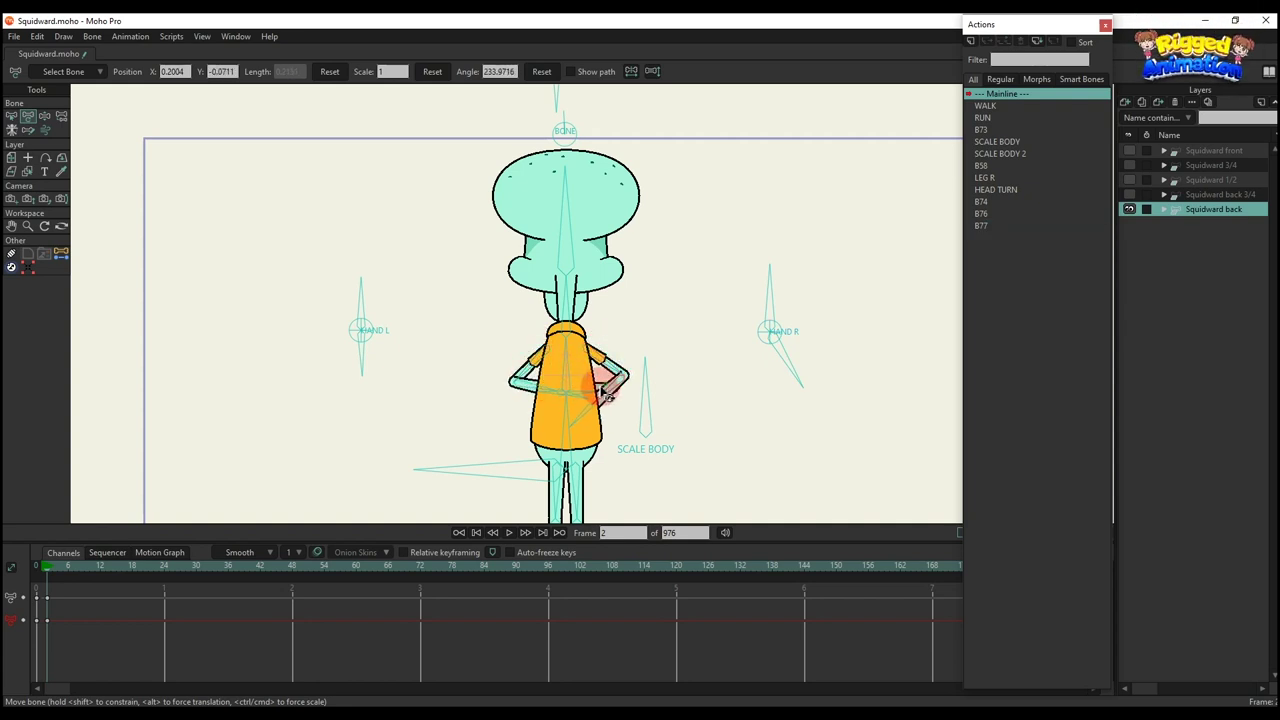
{"action": "left_click_drag", "start_coordinate": [502, 382], "coordinate": [487, 385]}
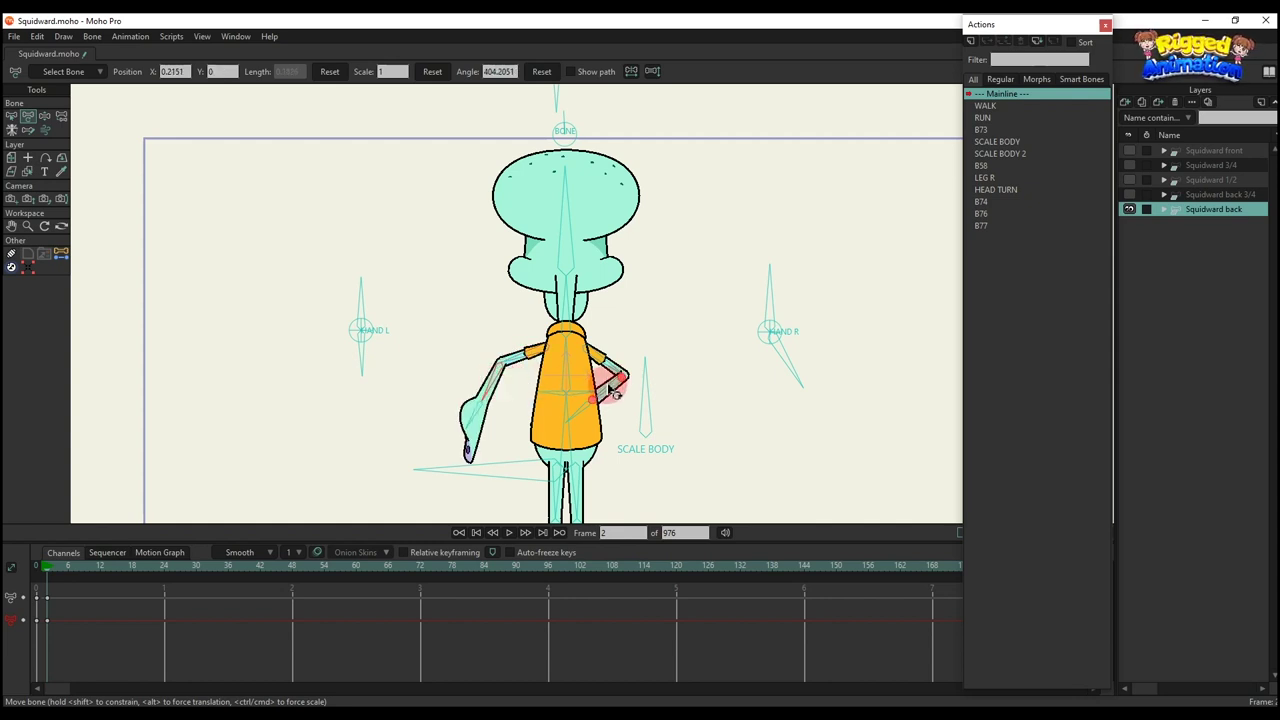
{"action": "left_click_drag", "start_coordinate": [612, 367], "coordinate": [765, 363]}
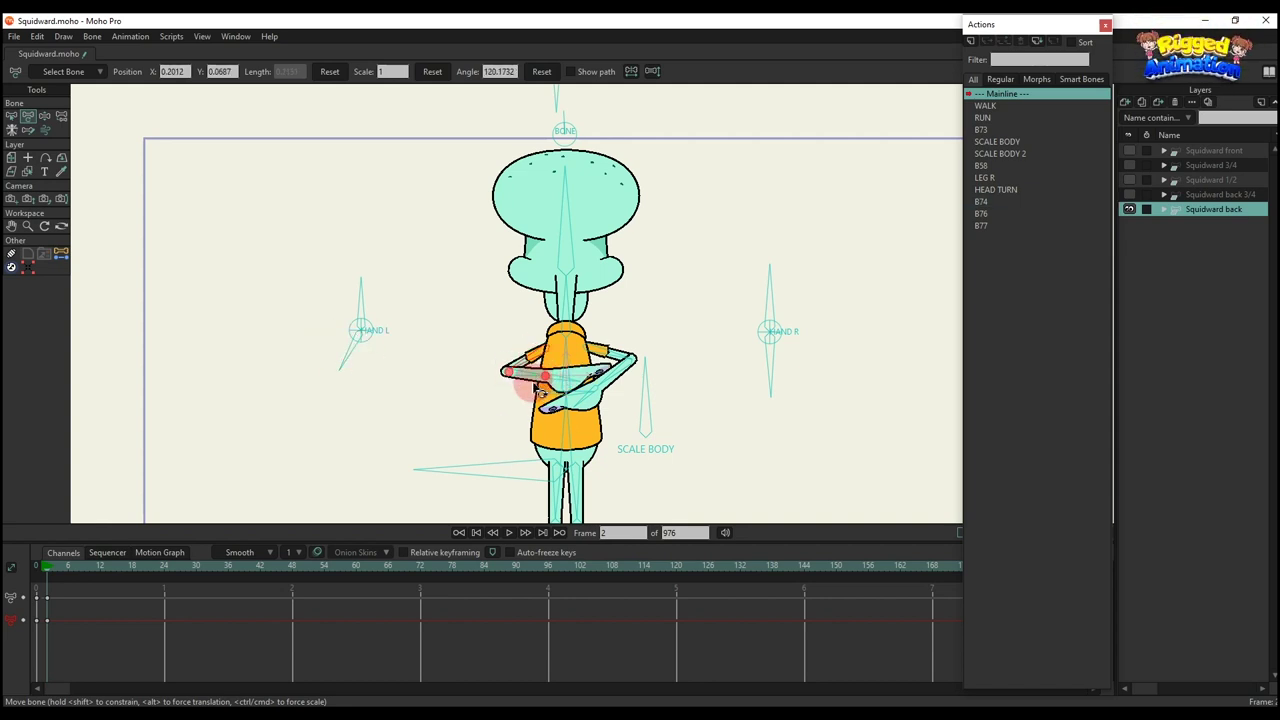
{"action": "left_click_drag", "start_coordinate": [534, 385], "coordinate": [527, 396]}
{"action": "scroll", "coordinate": [554, 356], "scroll_direction": "down", "scroll_amount": 2}
{"action": "left_click_drag", "start_coordinate": [101, 627], "coordinate": [20, 588]}
{"action": "key", "text": "Delete"}
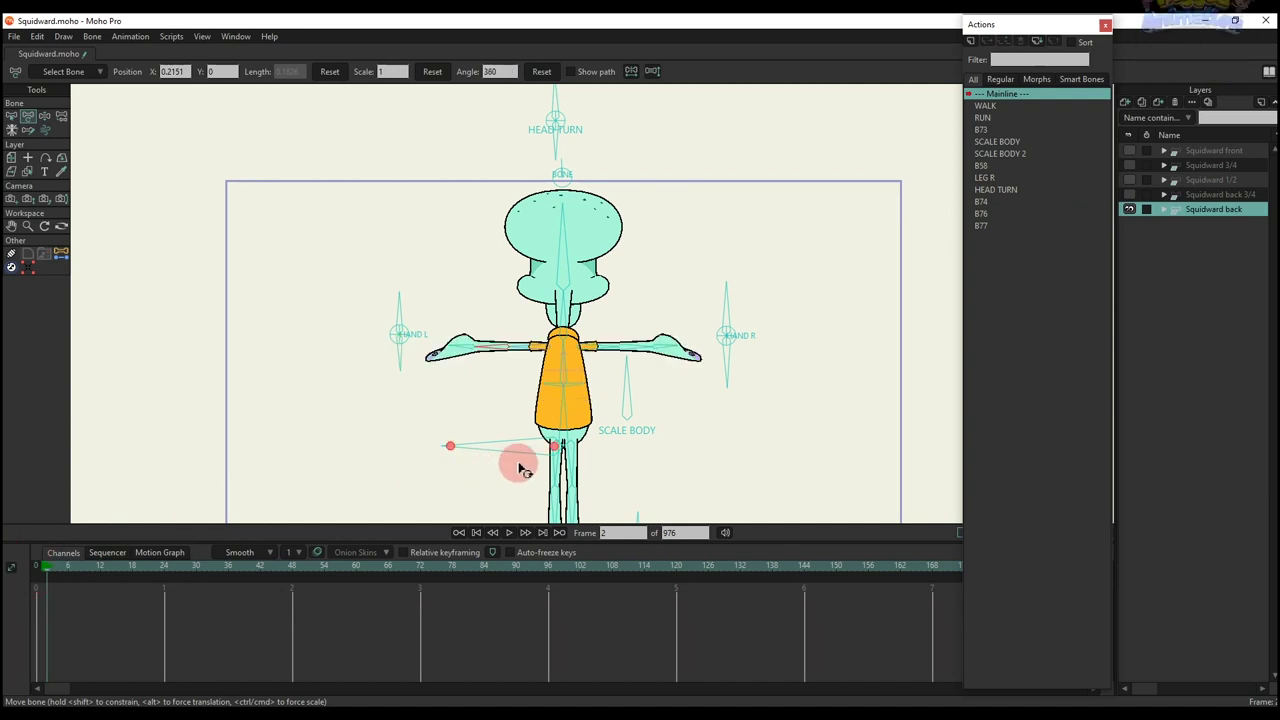
- Rotate the SCALE BODY control to test the back view, then delete its test keyframes
{"action": "left_click_drag", "start_coordinate": [520, 468], "coordinate": [484, 395]}
{"action": "left_click_drag", "start_coordinate": [589, 310], "coordinate": [654, 346]}
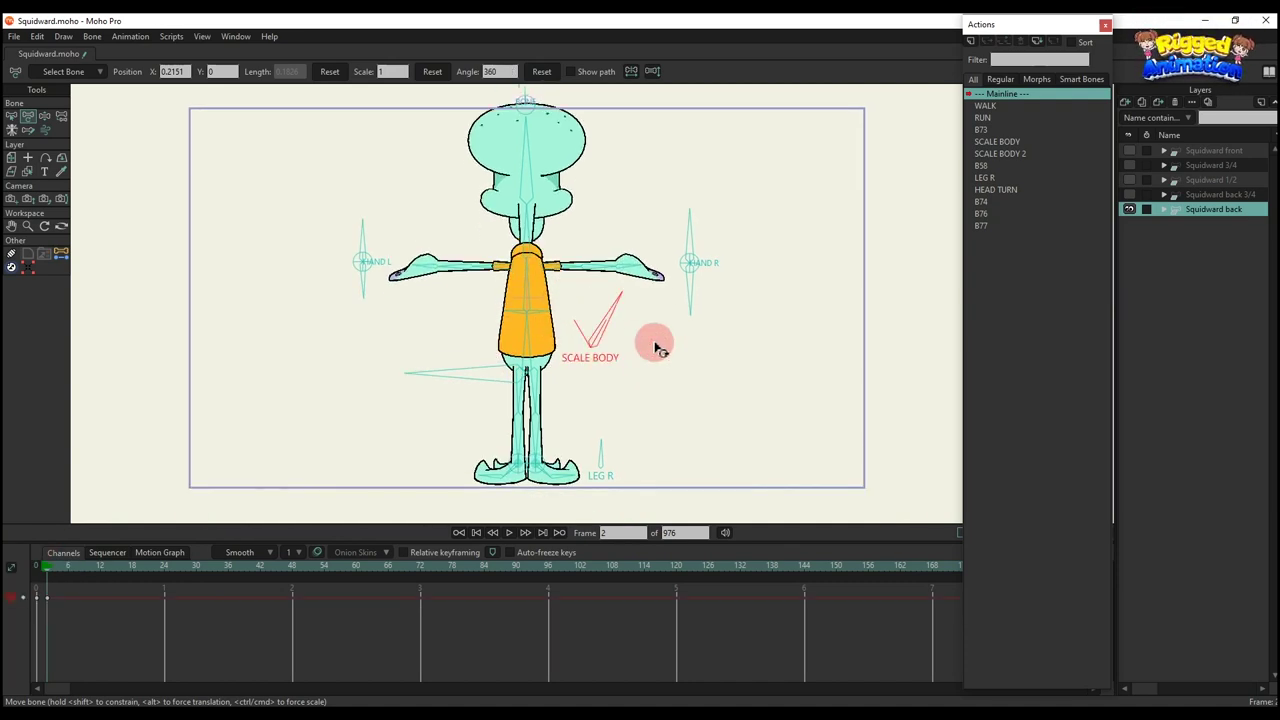
{"action": "left_click_drag", "start_coordinate": [134, 617], "coordinate": [24, 589]}
{"action": "key", "text": "Delete"}
- Rotate the head, neck and torso bones to test bending the back view's body, then delete the test keyframes
{"action": "scroll", "coordinate": [548, 270], "scroll_direction": "up", "scroll_amount": 2}
{"action": "left_click_drag", "start_coordinate": [548, 268], "coordinate": [562, 351]}
{"action": "mouse_move", "coordinate": [538, 241]}
{"action": "left_mouse_down"}
{"action": "mouse_move", "coordinate": [523, 238]}
{"action": "mouse_move", "coordinate": [560, 230]}
{"action": "left_mouse_up"}
{"action": "left_click_drag", "start_coordinate": [539, 311], "coordinate": [540, 309]}
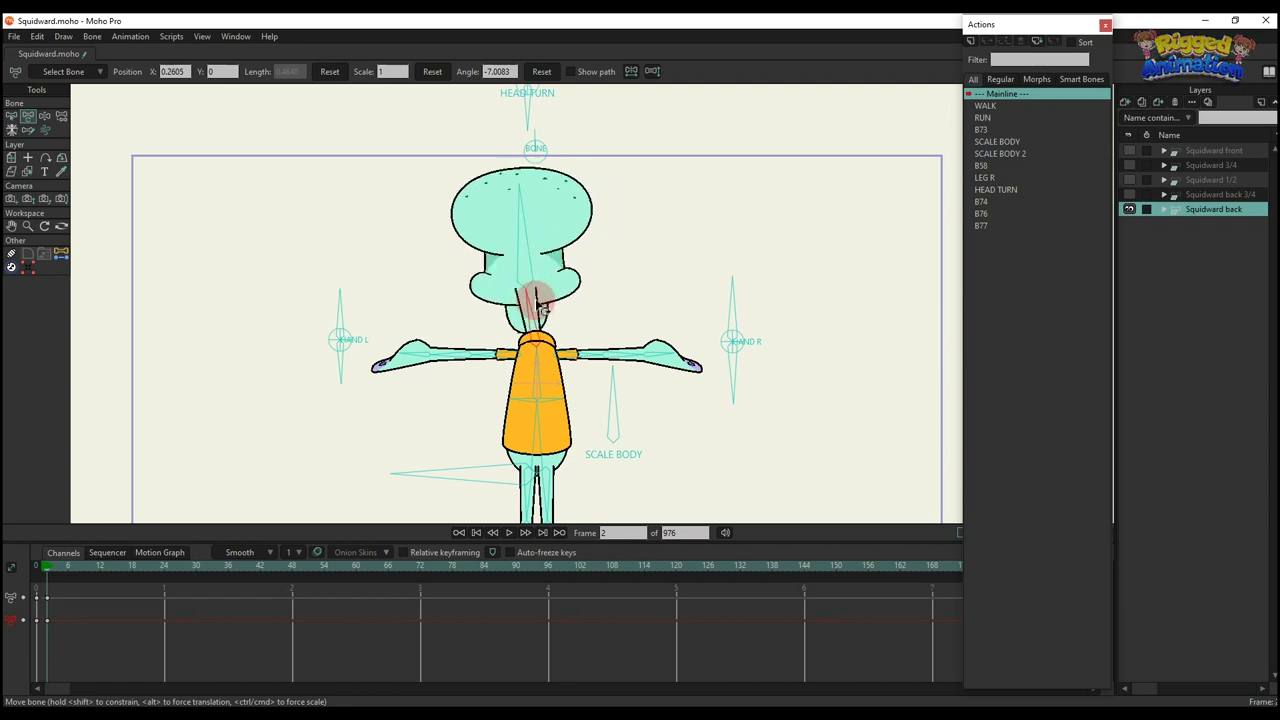
{"action": "mouse_move", "coordinate": [541, 363]}
{"action": "left_mouse_down"}
{"action": "mouse_move", "coordinate": [523, 366]}
{"action": "mouse_move", "coordinate": [520, 350]}
{"action": "mouse_move", "coordinate": [569, 366]}
{"action": "mouse_move", "coordinate": [586, 357]}
{"action": "mouse_move", "coordinate": [567, 348]}
{"action": "mouse_move", "coordinate": [549, 363]}
{"action": "left_mouse_up"}
{"action": "scroll", "coordinate": [553, 385], "scroll_direction": "down", "scroll_amount": 1}
{"action": "scroll", "coordinate": [553, 385], "scroll_direction": "up", "scroll_amount": 1}
{"action": "scroll", "coordinate": [549, 363], "scroll_direction": "up", "scroll_amount": 4}
{"action": "left_click_drag", "start_coordinate": [532, 285], "coordinate": [578, 311]}
{"action": "left_click_drag", "start_coordinate": [563, 366], "coordinate": [500, 330]}
{"action": "scroll", "coordinate": [540, 345], "scroll_direction": "down", "scroll_amount": 2}
{"action": "scroll", "coordinate": [674, 409], "scroll_direction": "down", "scroll_amount": 2}
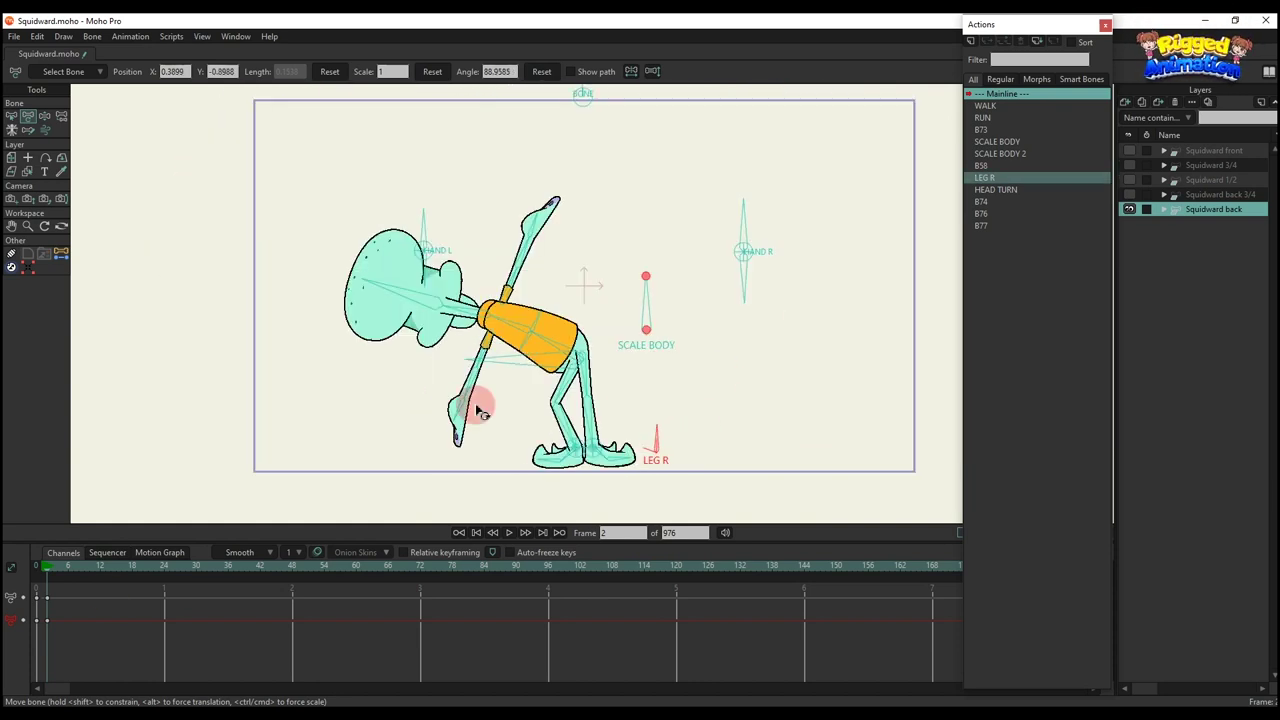
{"action": "left_click_drag", "start_coordinate": [161, 629], "coordinate": [9, 536]}
{"action": "key", "text": "Delete"}
- Move the foot controls to test how the back view's legs bend, then undo the test
{"action": "scroll", "coordinate": [604, 358], "scroll_direction": "down", "scroll_amount": 1}
{"action": "left_click_drag", "start_coordinate": [589, 346], "coordinate": [585, 360]}
{"action": "scroll", "coordinate": [585, 360], "scroll_direction": "up", "scroll_amount": 1}
{"action": "left_click", "coordinate": [672, 395]}
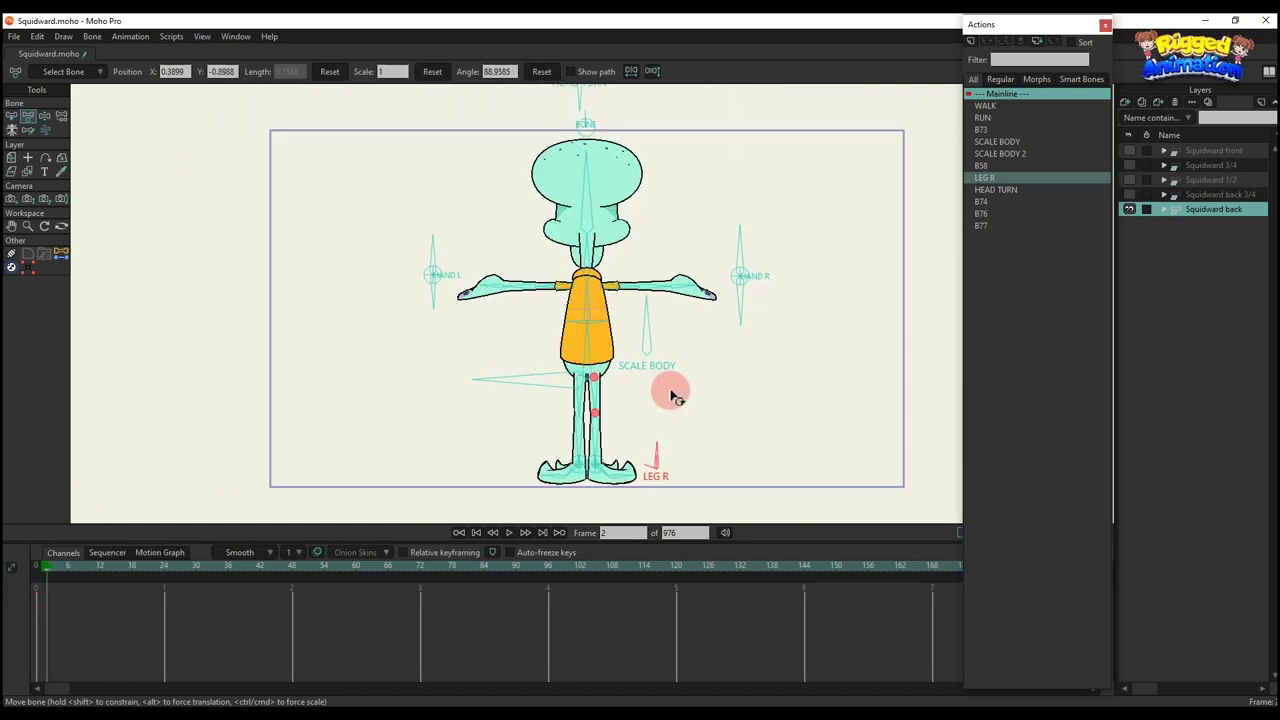
{"action": "scroll", "coordinate": [613, 458], "scroll_direction": "up", "scroll_amount": 1}
{"action": "left_click", "coordinate": [578, 465]}
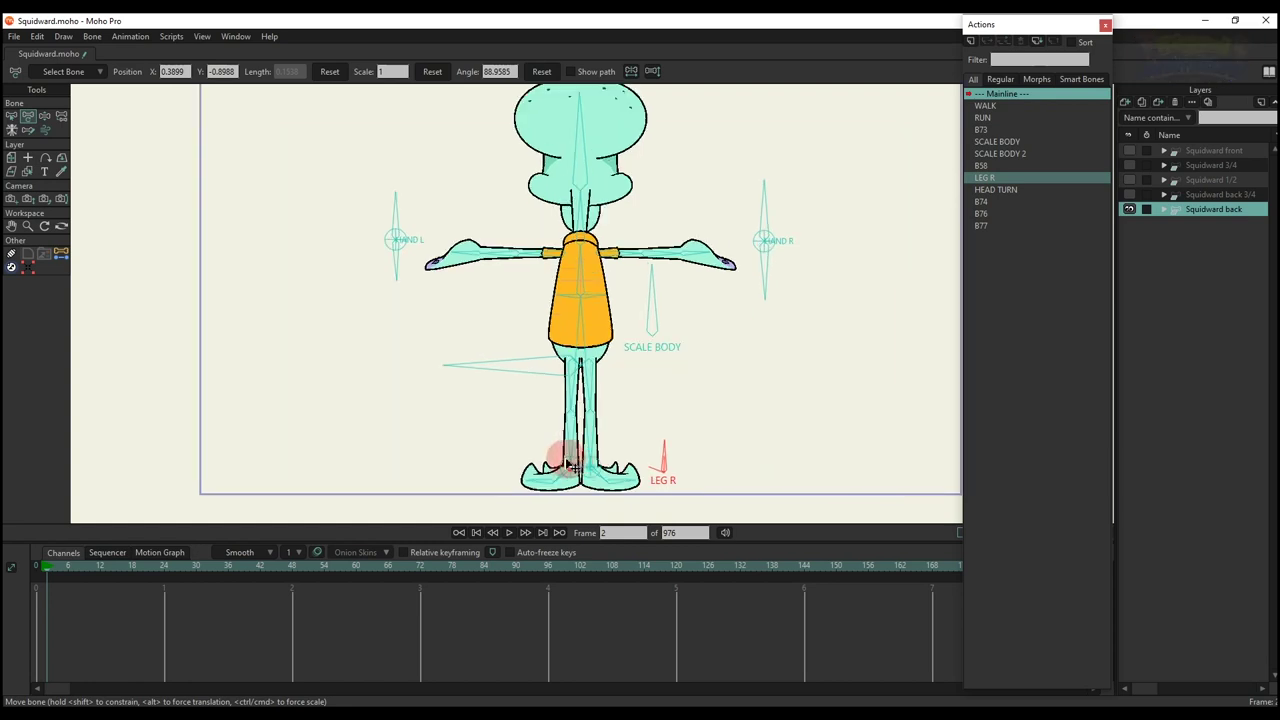
{"action": "left_click_drag", "start_coordinate": [575, 446], "coordinate": [596, 463]}
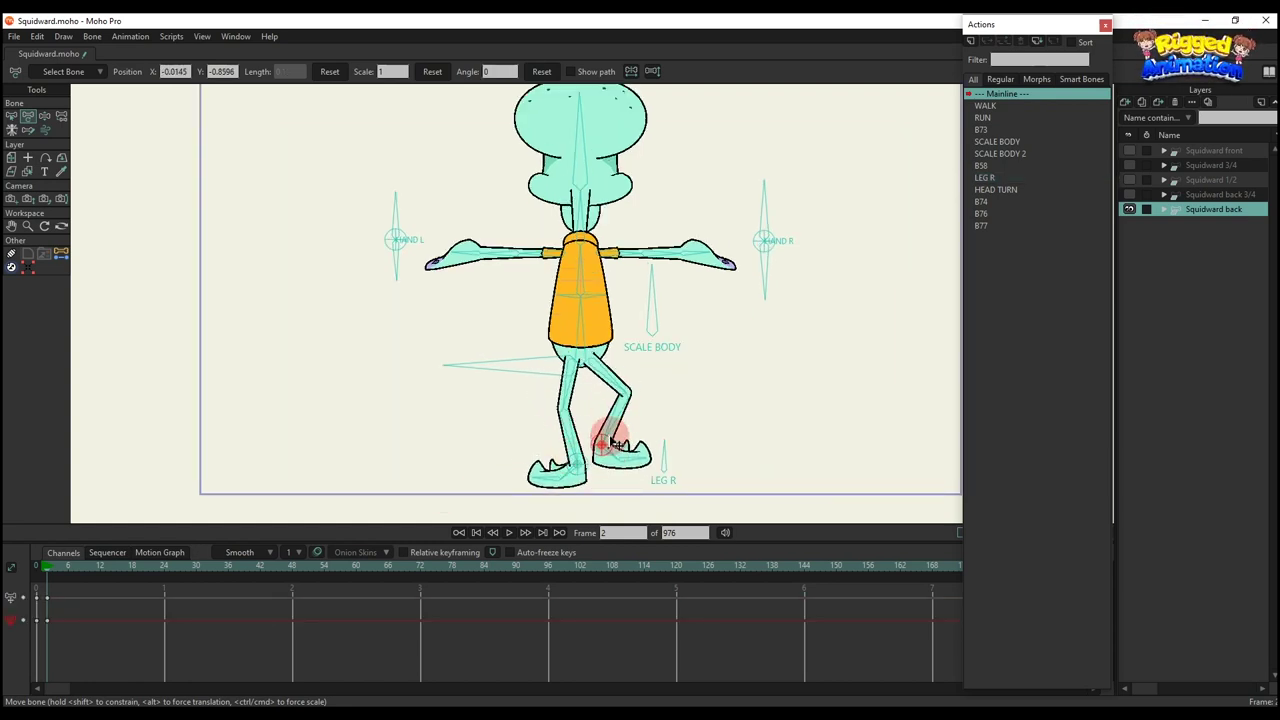
{"action": "key", "text": "ctrl+z"}
- Insert the WALK action at frame 2 of the back view's timeline and play it back
{"action": "left_click", "coordinate": [843, 325]}
{"action": "left_click", "coordinate": [987, 107]}
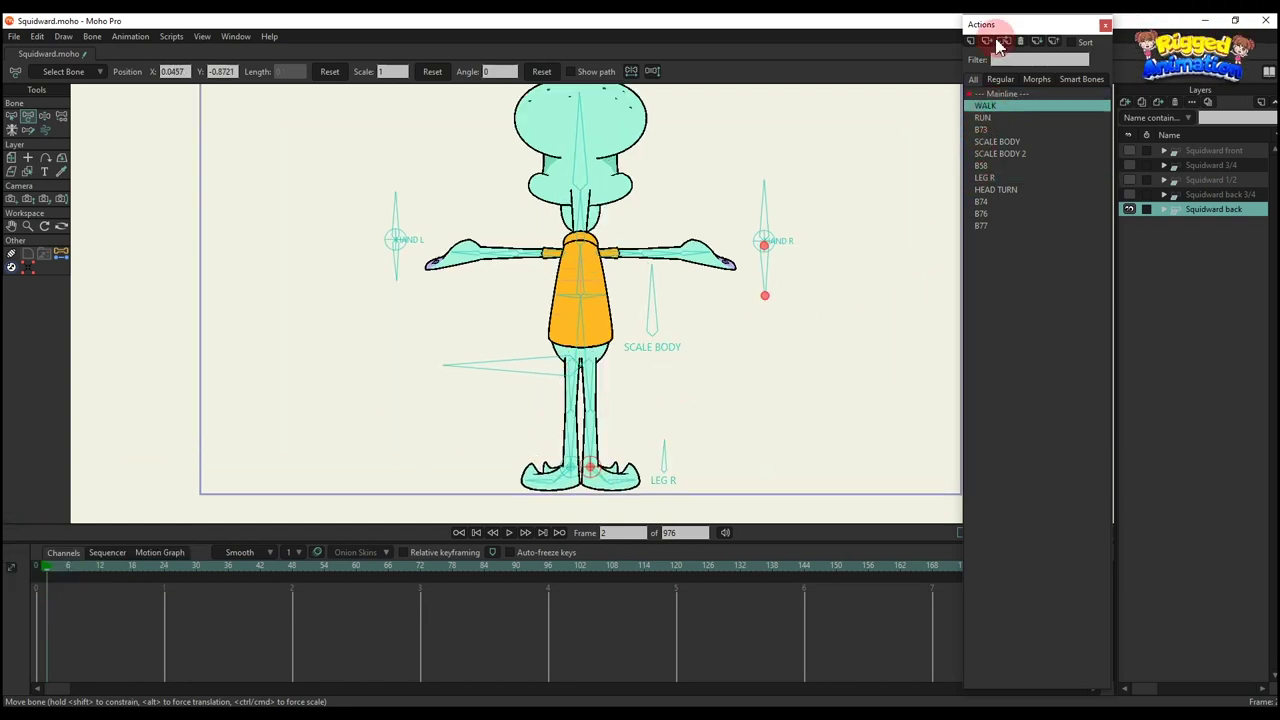
{"action": "left_click", "coordinate": [1004, 42]}
{"action": "scroll", "coordinate": [565, 310], "scroll_direction": "down", "scroll_amount": 2}
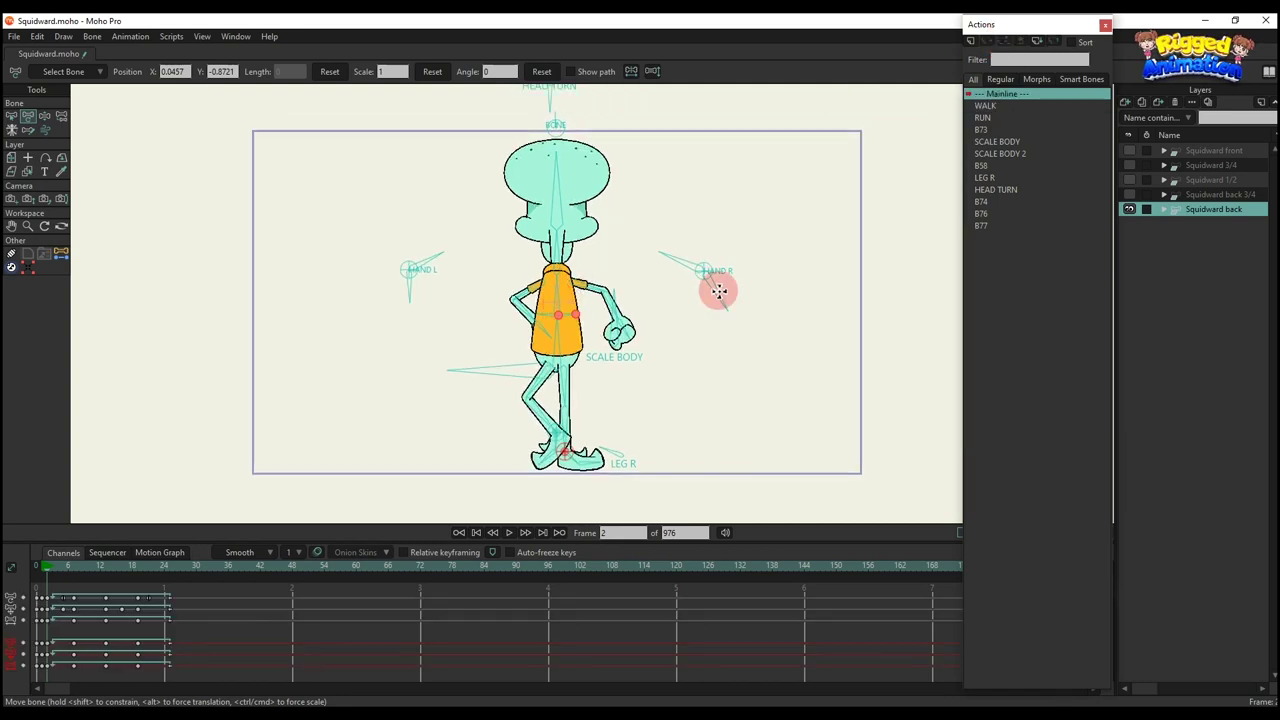
{"action": "key", "text": "space"}
{"action": "scroll", "coordinate": [706, 305], "scroll_direction": "down", "scroll_amount": 1}
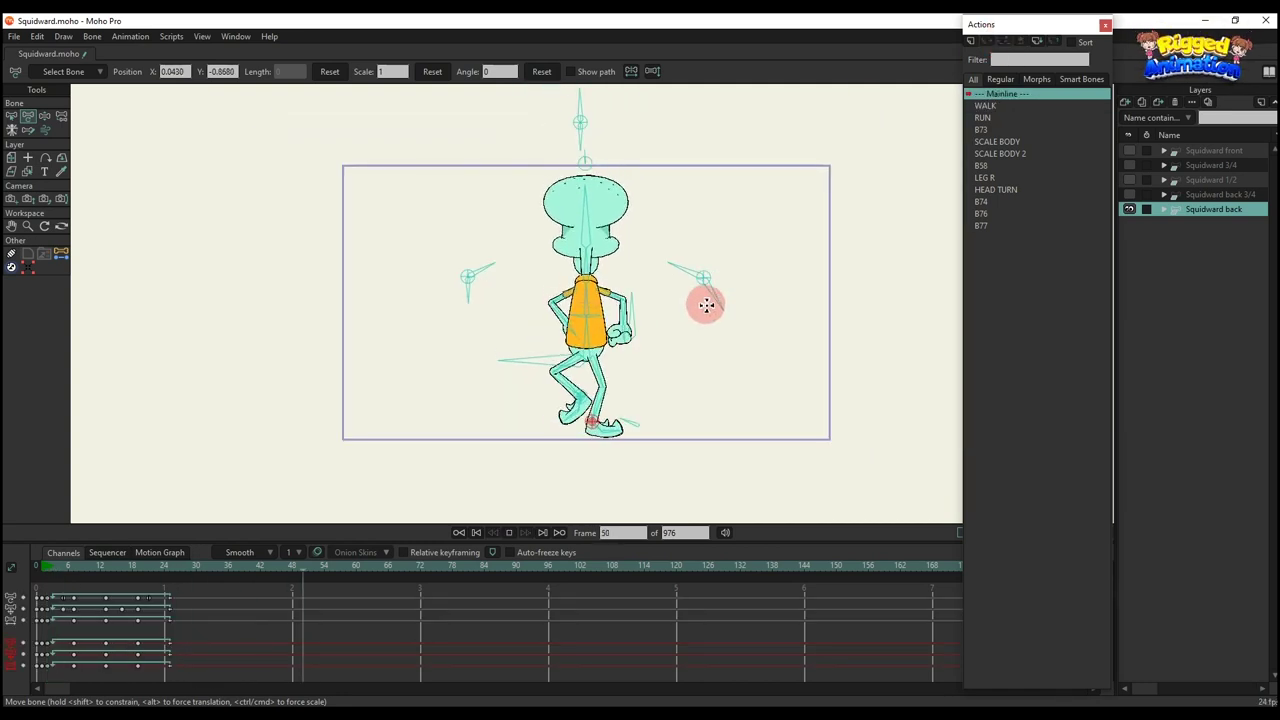
{"action": "scroll", "coordinate": [706, 305], "scroll_direction": "up", "scroll_amount": 2}
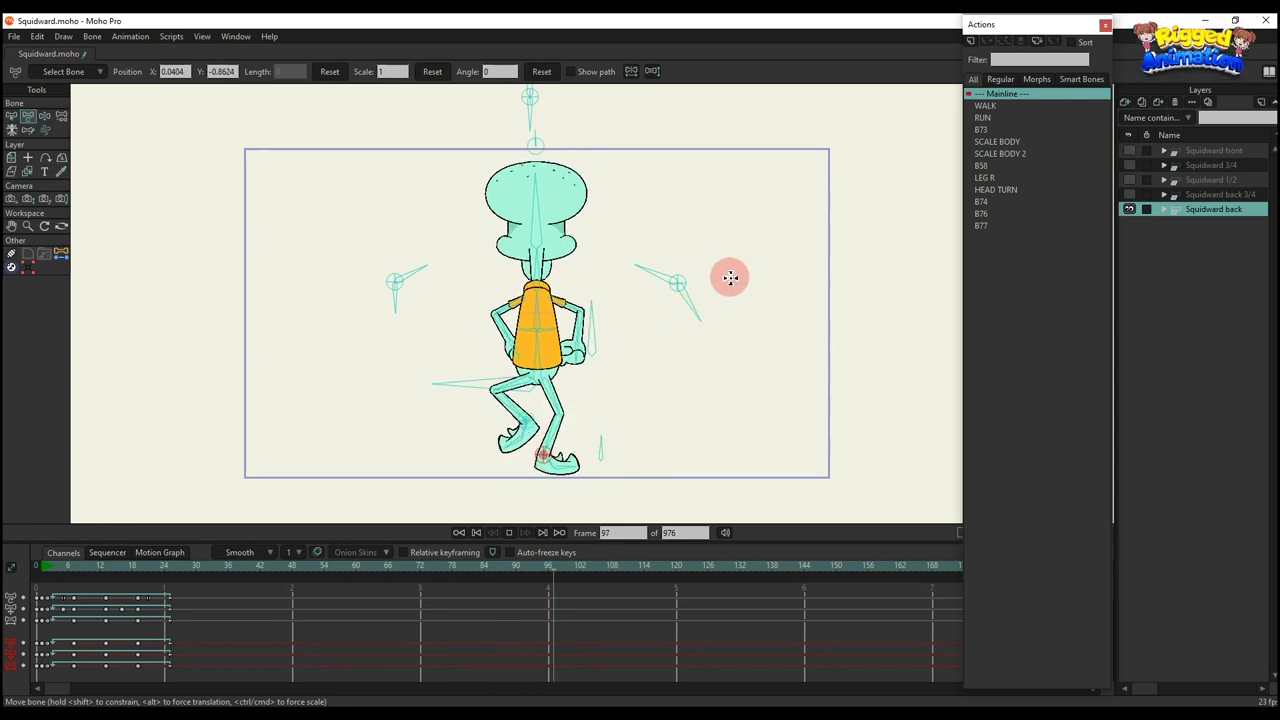
- Insert the RUN action at frame 106 and play it back
{"action": "left_click", "coordinate": [983, 117]}
{"action": "left_click", "coordinate": [988, 43]}
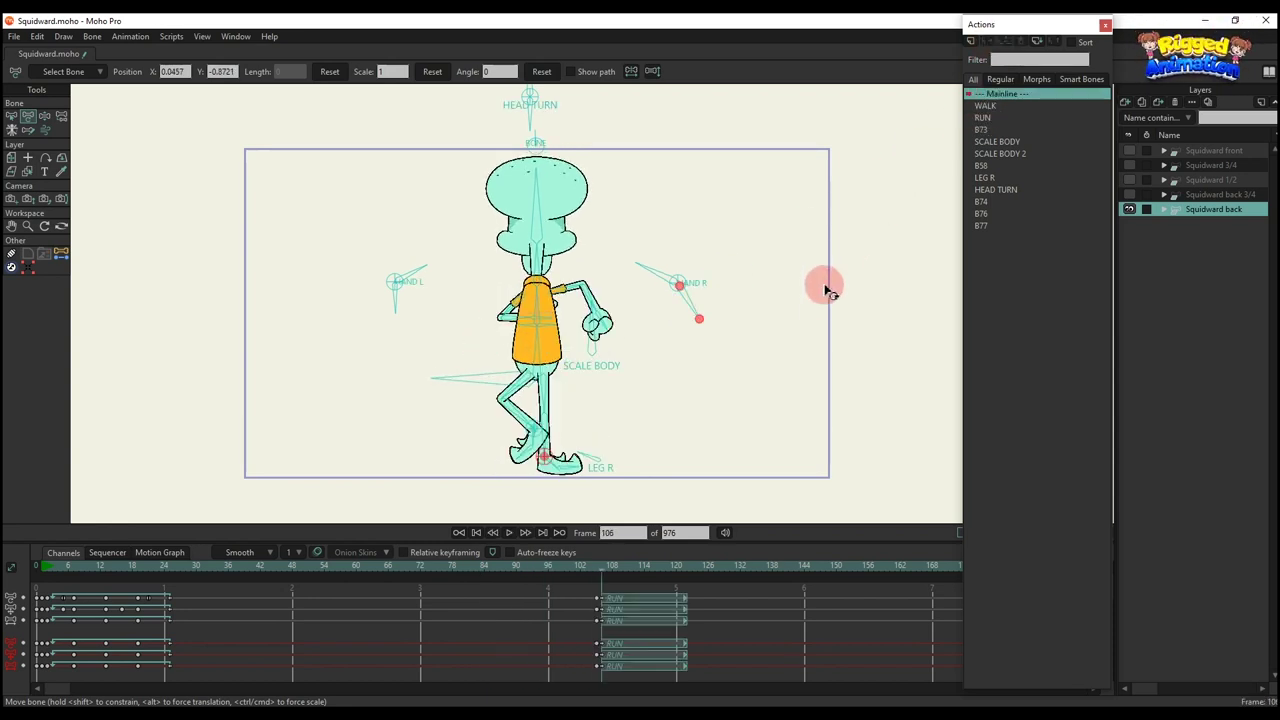
{"action": "key", "text": "space"}
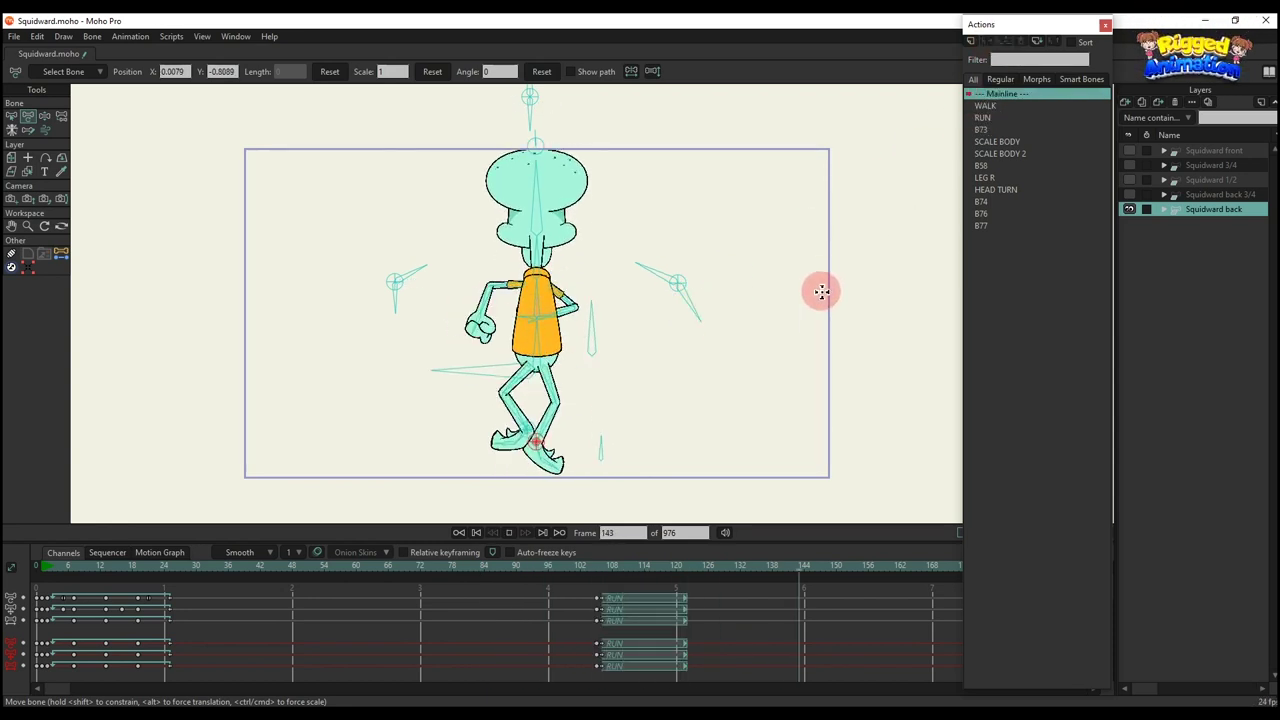
{"action": "key", "text": "space"}
{"action": "scroll", "coordinate": [622, 478], "scroll_direction": "down", "scroll_amount": 2}
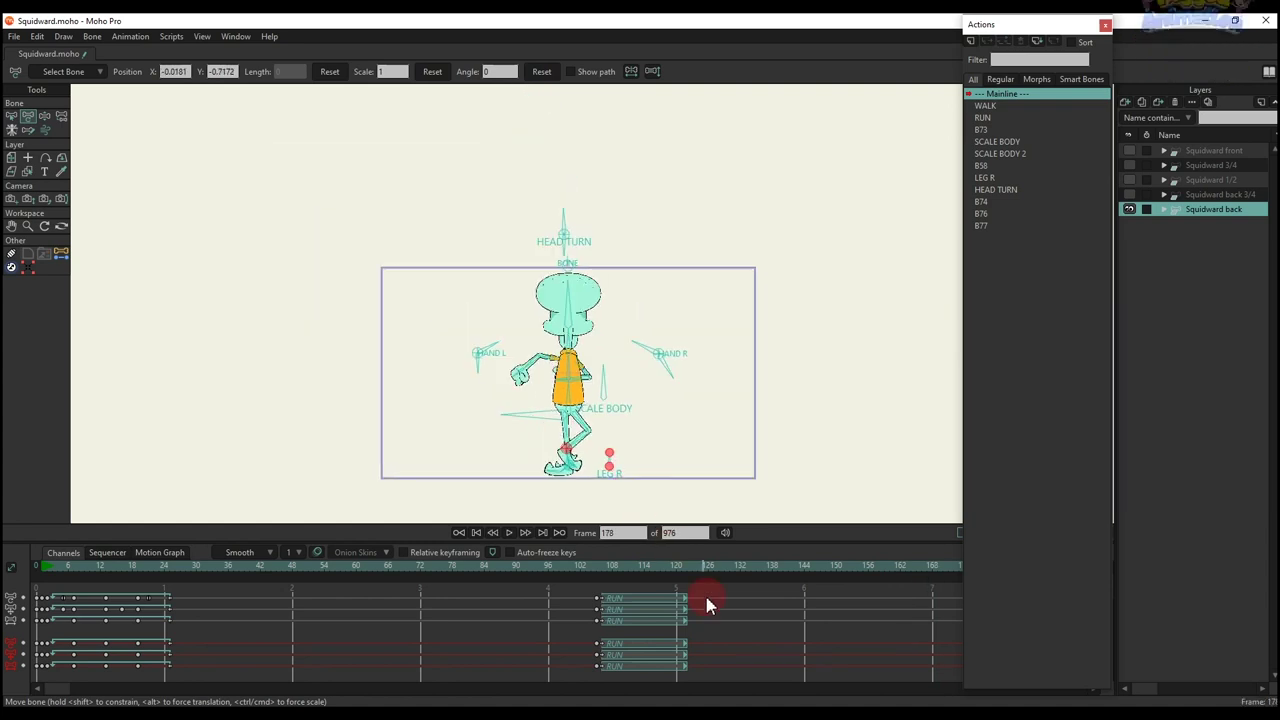
- Delete all the WALK and RUN keyframes from the timeline and return to frame 0
{"action": "left_click_drag", "start_coordinate": [759, 668], "coordinate": [6, 460]}
{"action": "key", "text": "Delete"}
{"action": "left_click_drag", "start_coordinate": [46, 572], "coordinate": [36, 570]}
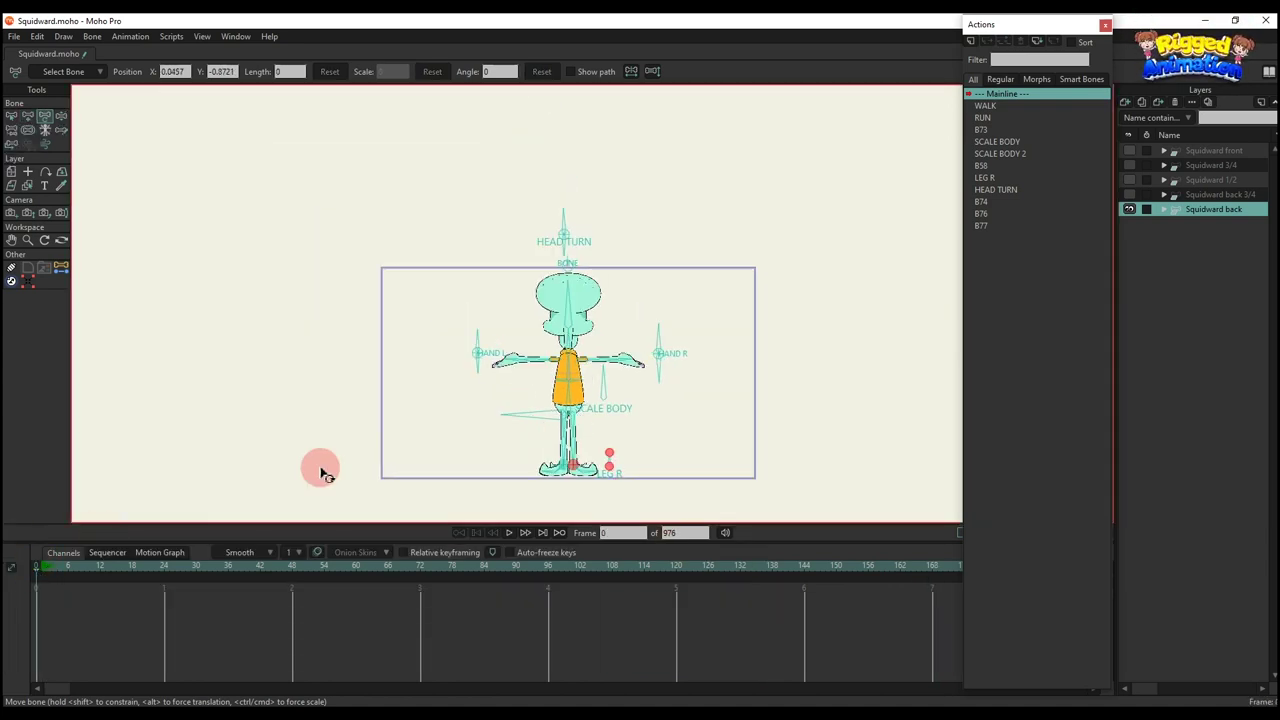
- Show the Squidward back 3/4, 1/2, 3/4 and front layers, and select the Squidward front layer
{"action": "scroll", "coordinate": [590, 345], "scroll_direction": "up", "scroll_amount": 2}
{"action": "left_click_drag", "start_coordinate": [600, 311], "coordinate": [588, 248]}
{"action": "left_click", "coordinate": [1130, 194]}
{"action": "left_click", "coordinate": [1130, 180]}
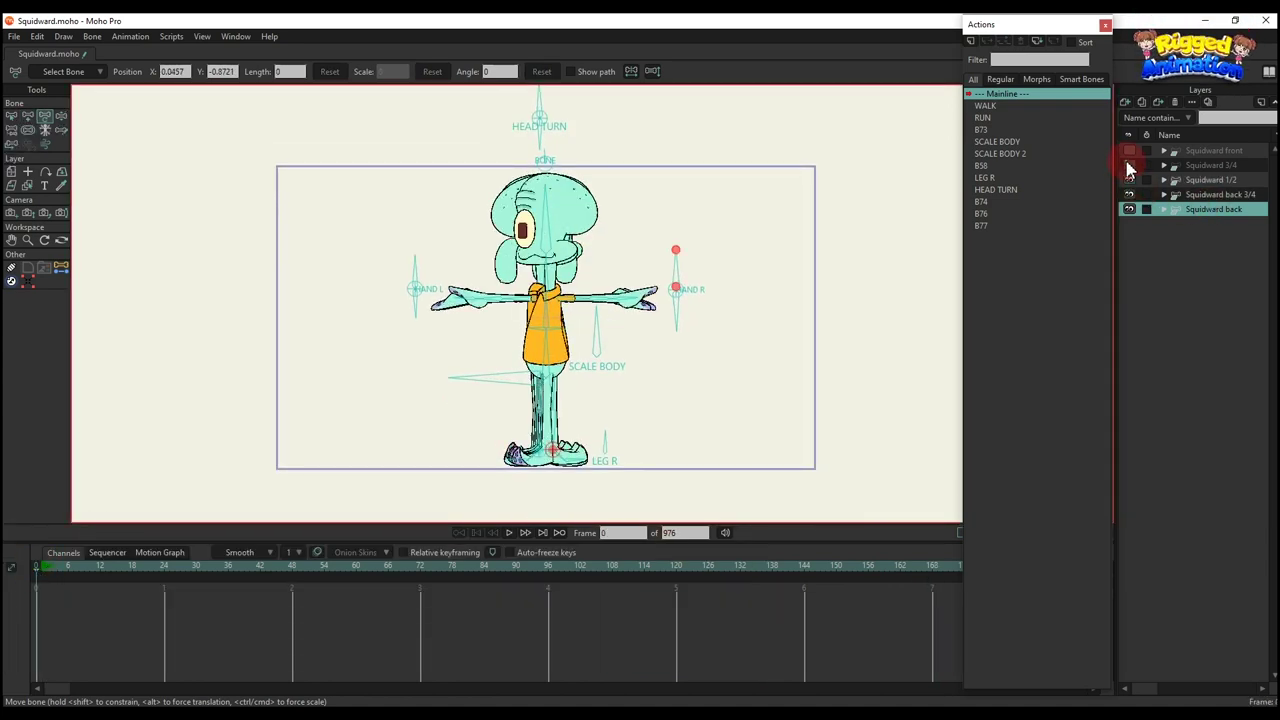
{"action": "left_click", "coordinate": [1130, 165]}
{"action": "left_click", "coordinate": [1130, 151]}
{"action": "left_click", "coordinate": [1205, 151]}
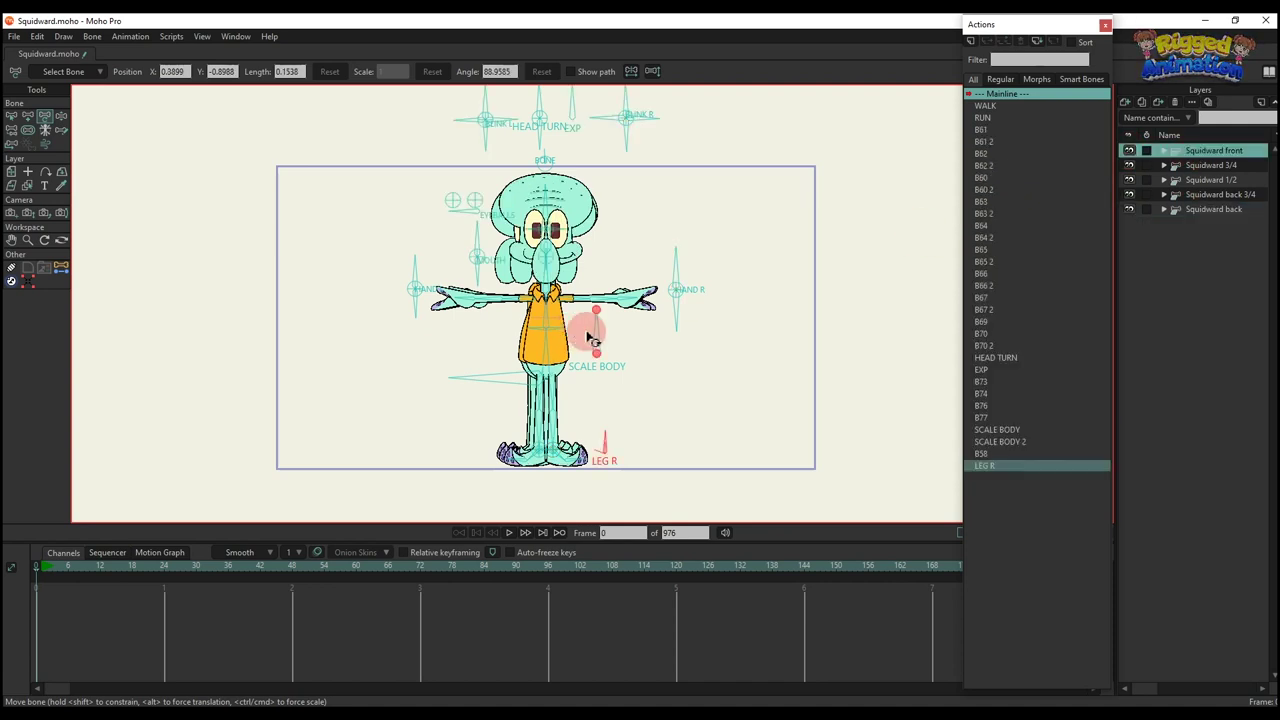